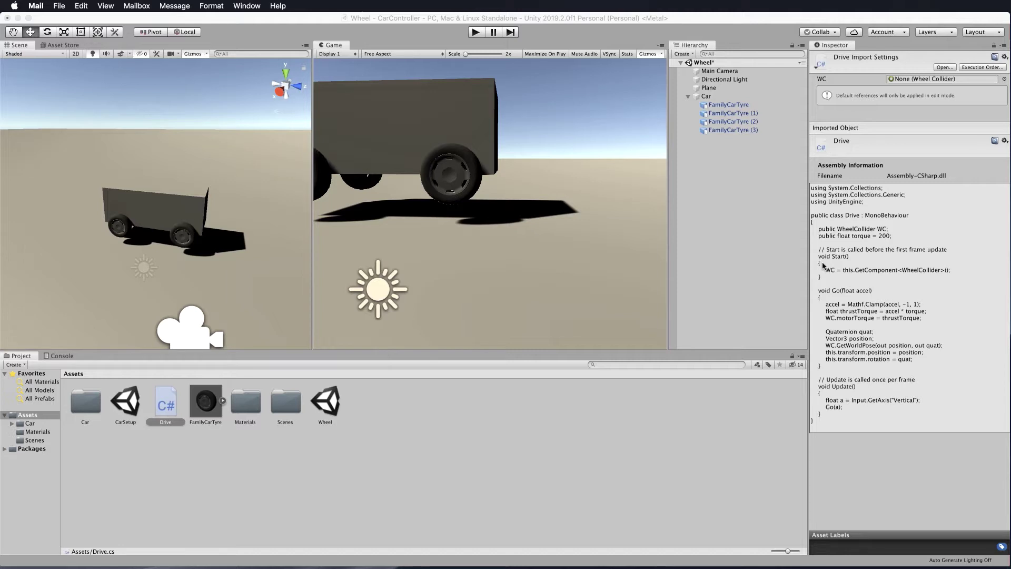
Open Drive.cs in Visual Studio and review its Go method's torque and wheel-pose code
{"action": "double_click", "coordinate": [170, 416]}
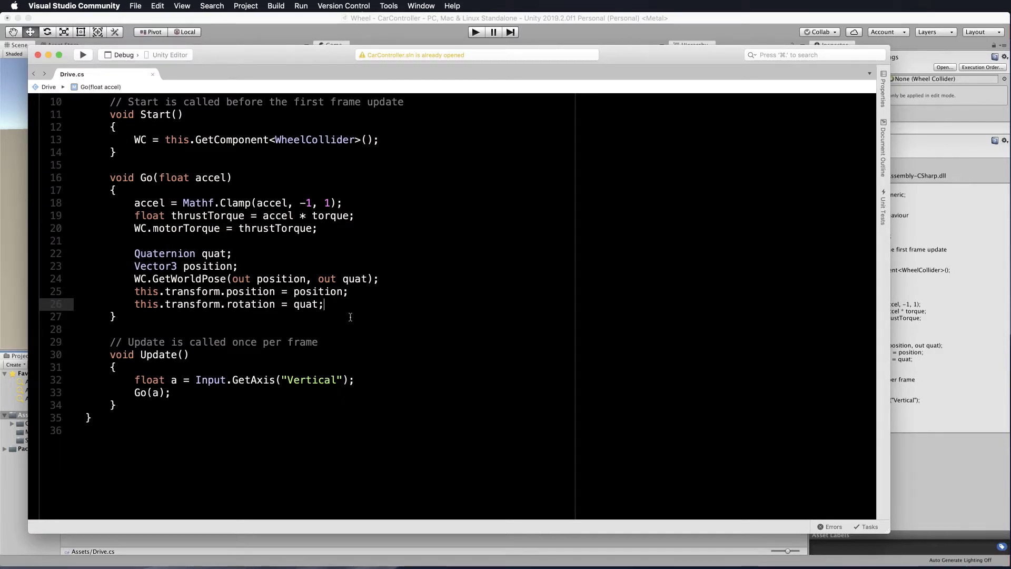
{"action": "scroll", "coordinate": [350, 316], "scroll_direction": "up", "scroll_amount": 2}
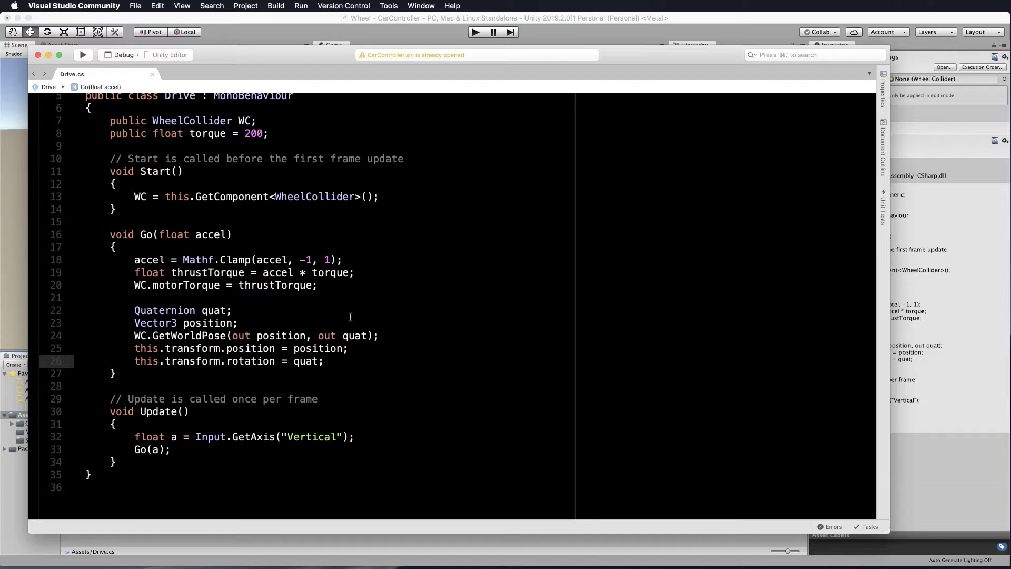
{"action": "scroll", "coordinate": [350, 316], "scroll_direction": "up", "scroll_amount": 1}
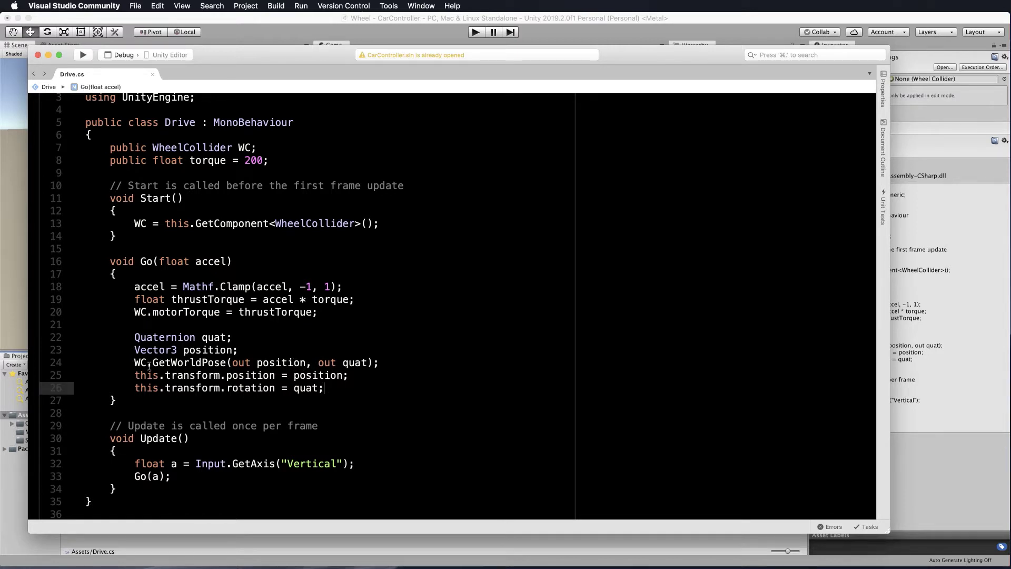
{"action": "mouse_move", "coordinate": [213, 374]}
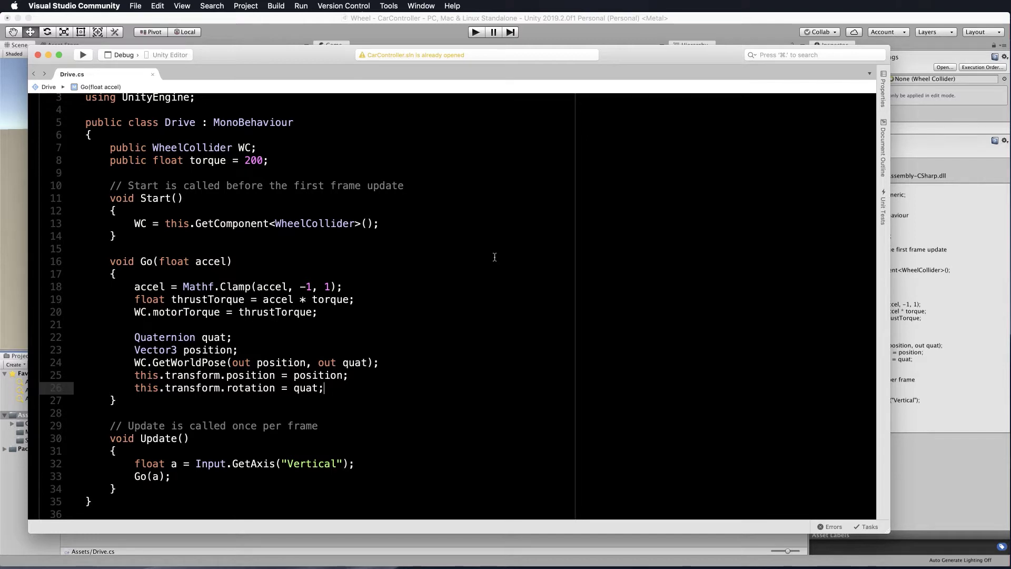
Back in Unity, rename the first FamilyCarTyre wheel under Car to FRC
{"action": "left_click", "coordinate": [707, 16]}
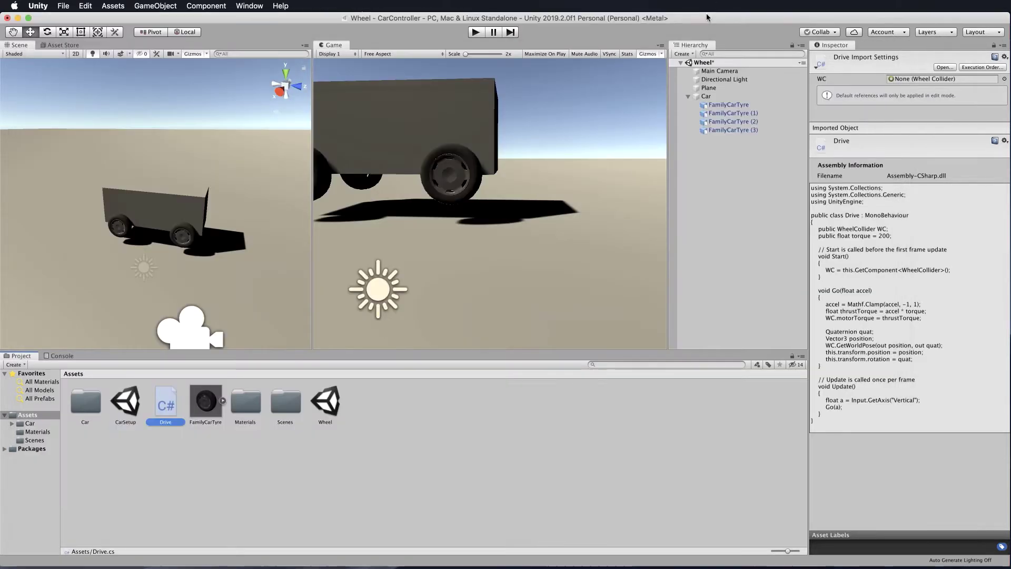
{"action": "left_click", "coordinate": [720, 107]}
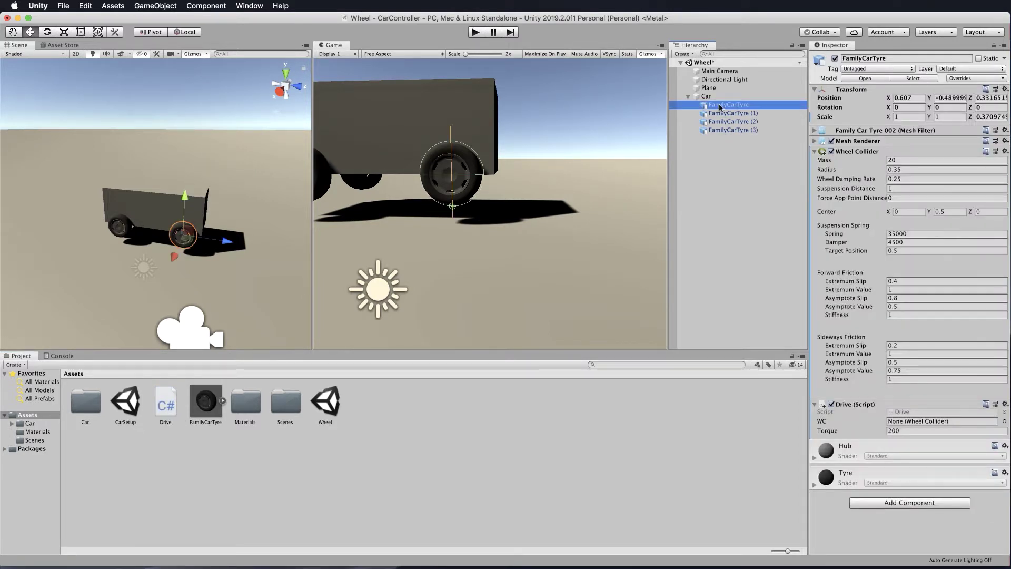
{"action": "left_click", "coordinate": [738, 107]}
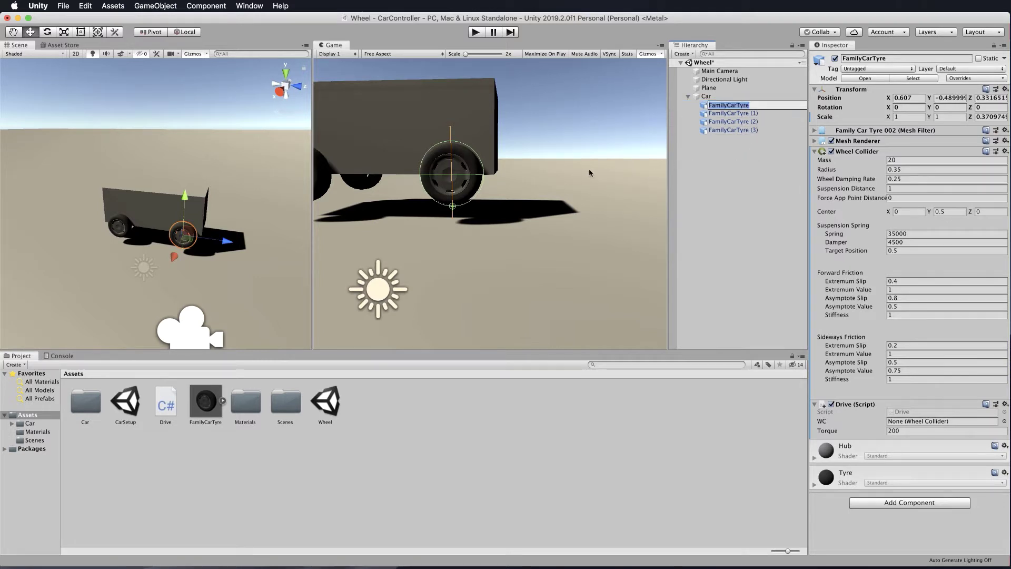
{"action": "left_click", "coordinate": [580, 131]}
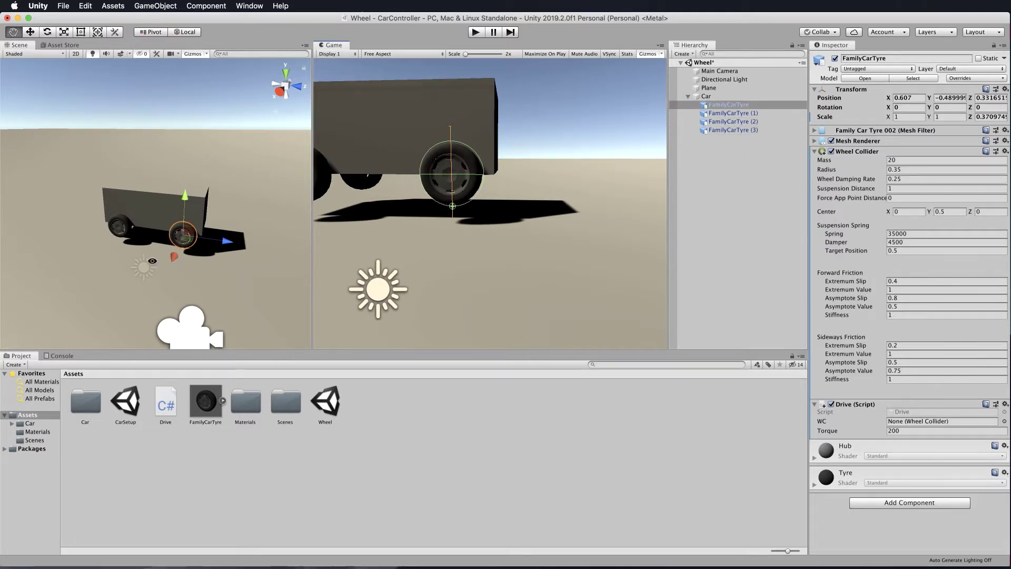
{"action": "key", "text": "w"}
{"action": "left_click", "coordinate": [731, 107]}
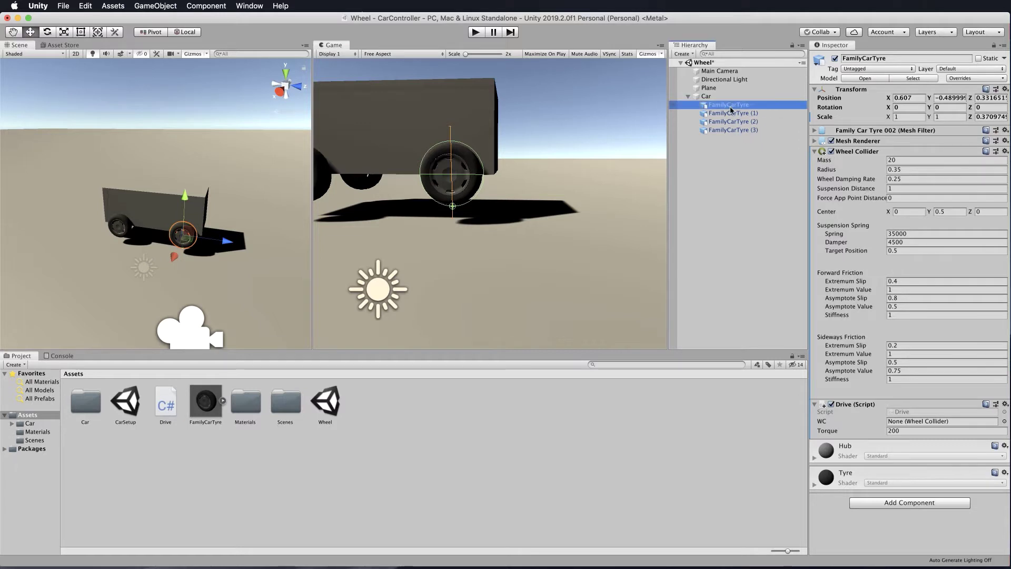
{"action": "left_click", "coordinate": [741, 104]}
{"action": "type", "text": "FR"}
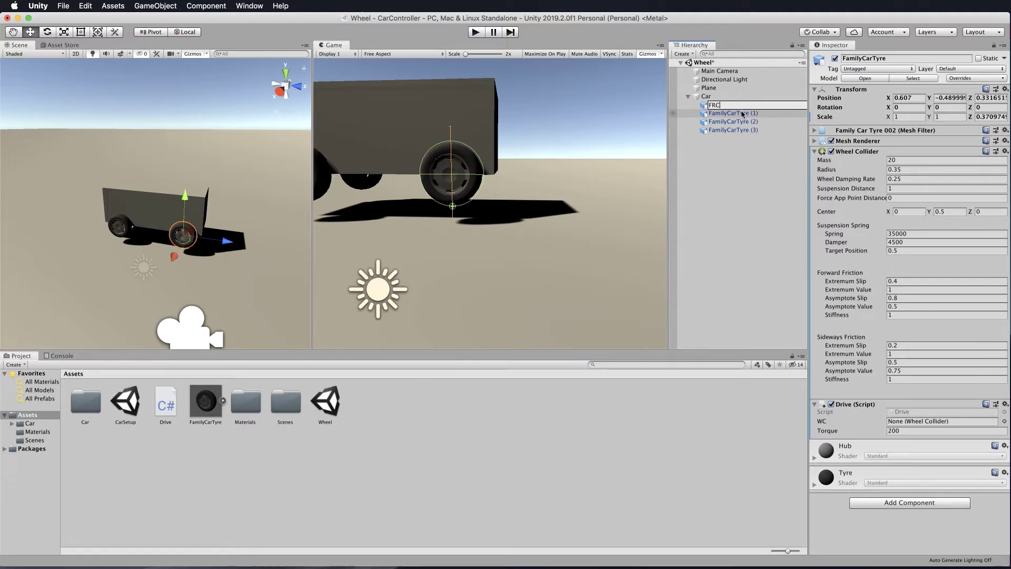
{"action": "type", "text": "C"}
{"action": "left_click", "coordinate": [740, 112]}
Rename the remaining three FamilyCarTyre wheels to BRC, BLC and FLC
{"action": "left_click", "coordinate": [739, 113]}
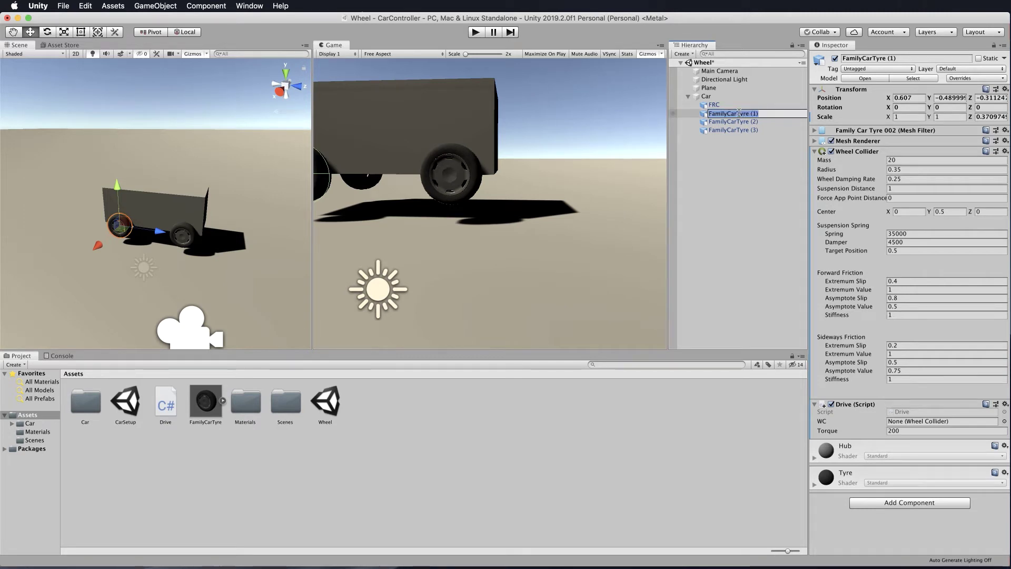
{"action": "type", "text": "BRC"}
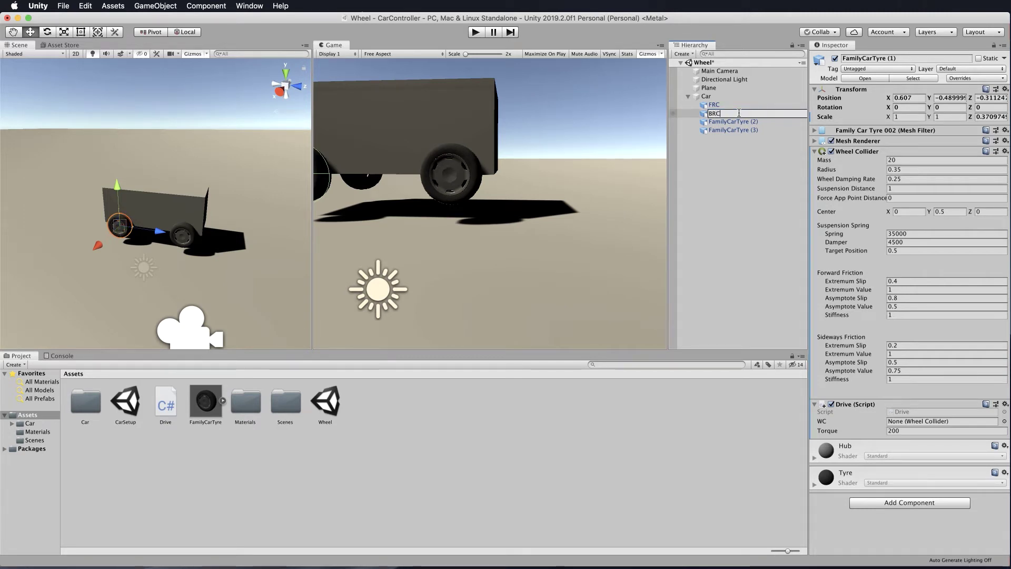
{"action": "left_click", "coordinate": [737, 122]}
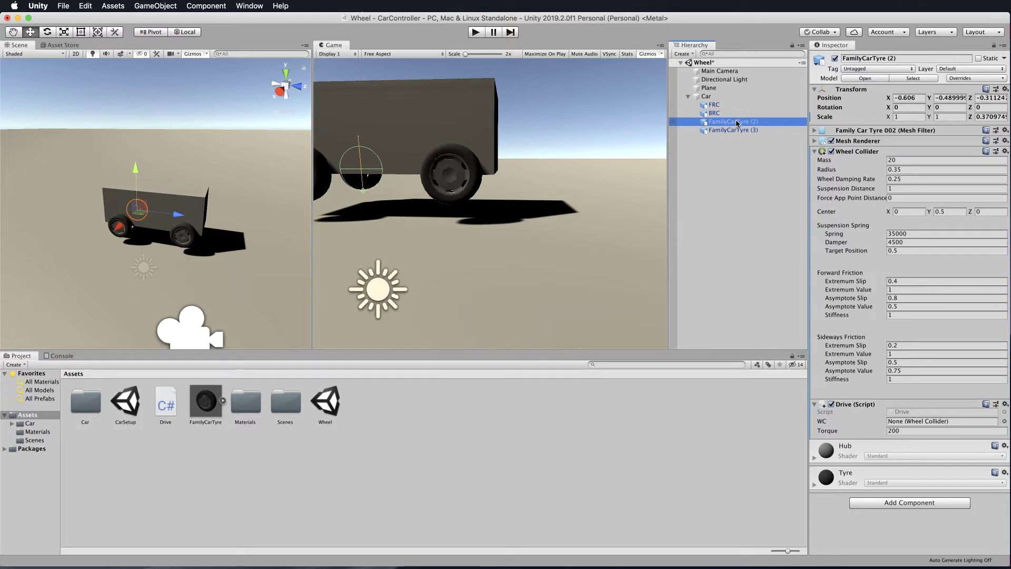
{"action": "left_click", "coordinate": [737, 122]}
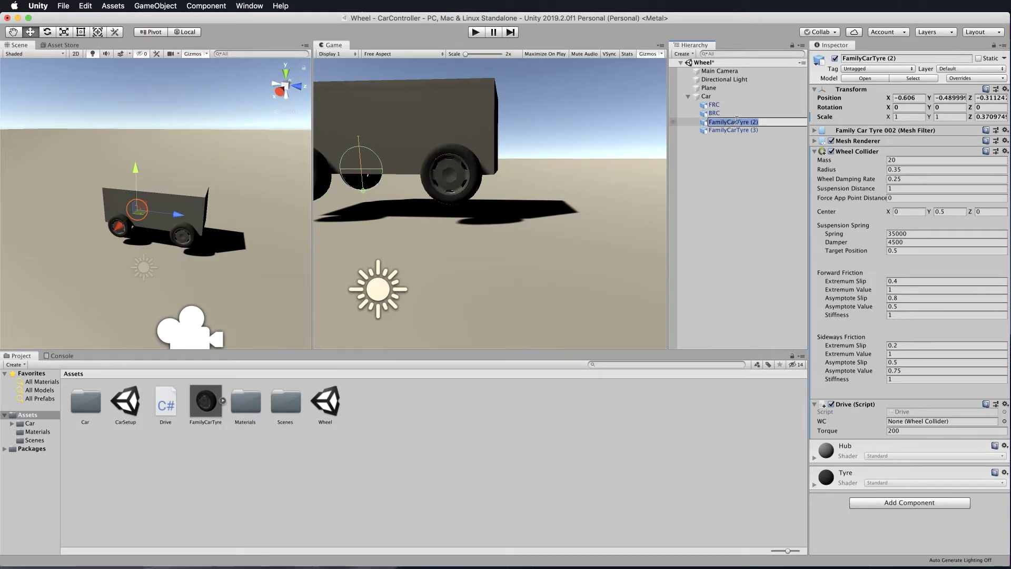
{"action": "type", "text": "BLC"}
{"action": "left_click", "coordinate": [737, 131]}
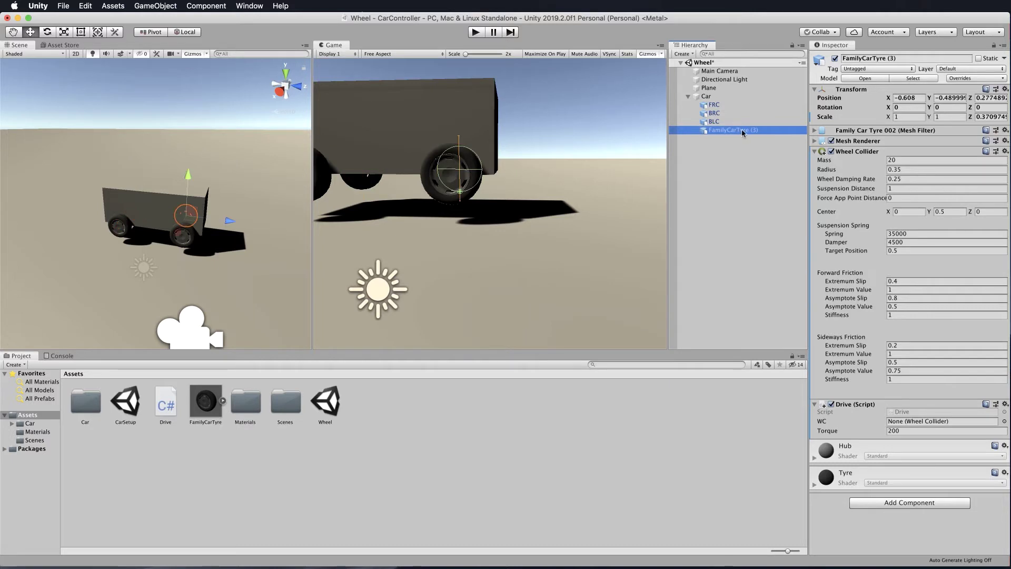
{"action": "left_click", "coordinate": [741, 130]}
{"action": "type", "text": "FLC"}
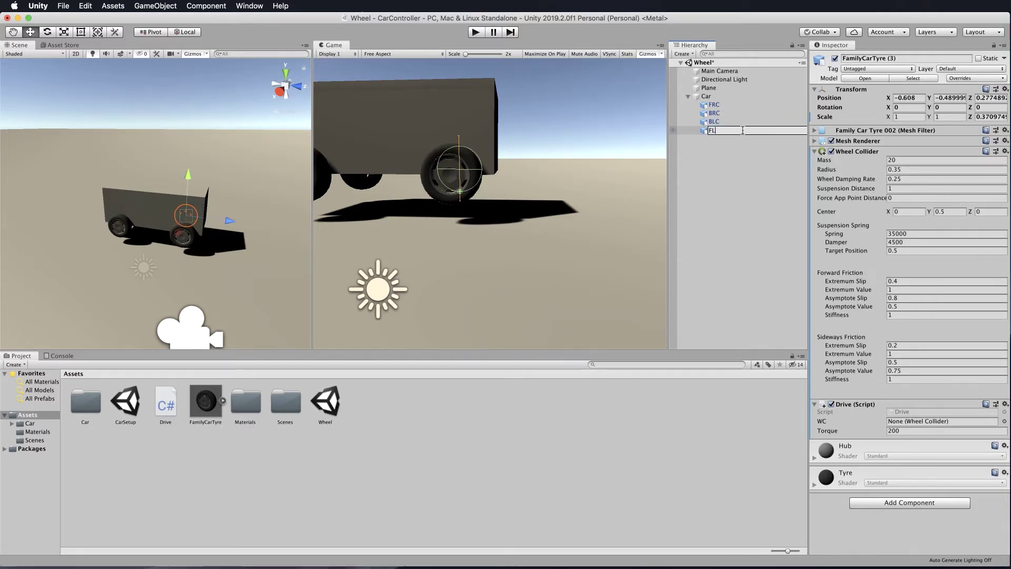
{"action": "left_click", "coordinate": [805, 259]}
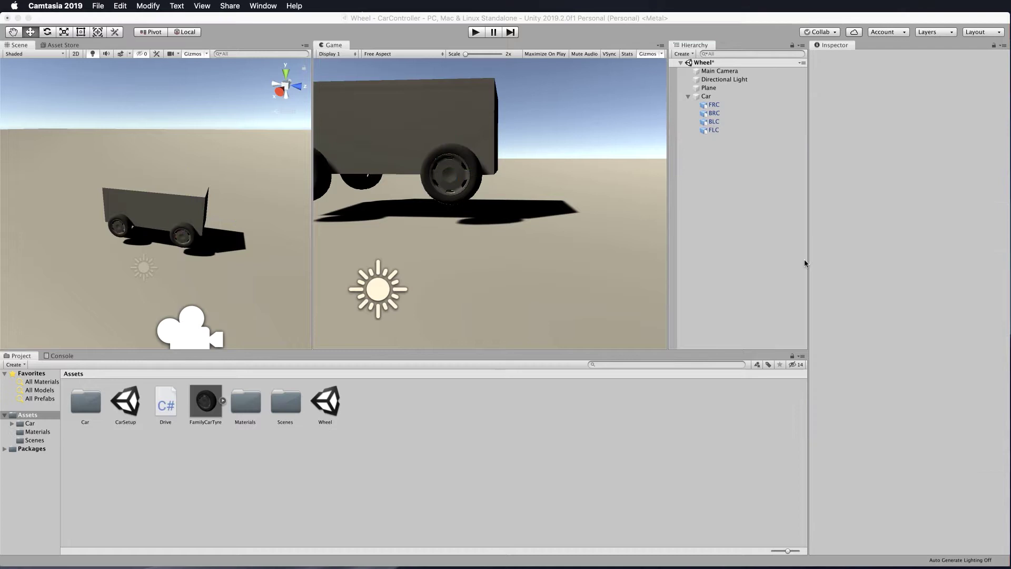
Add an empty child named Colliders under Car and move FRC, BRC, BLC and FLC into it
{"action": "left_click", "coordinate": [707, 97]}
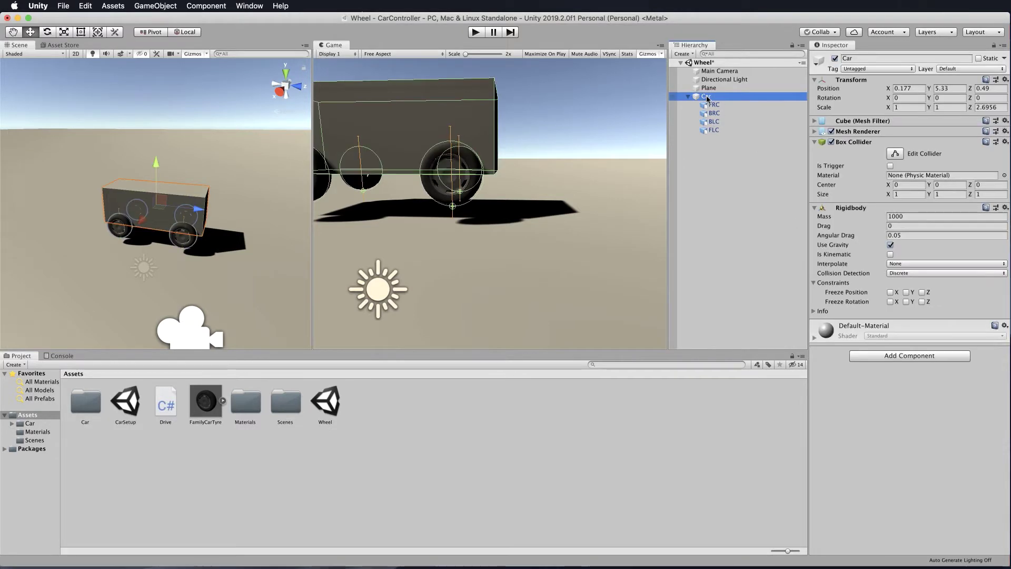
{"action": "right_click", "coordinate": [706, 97]}
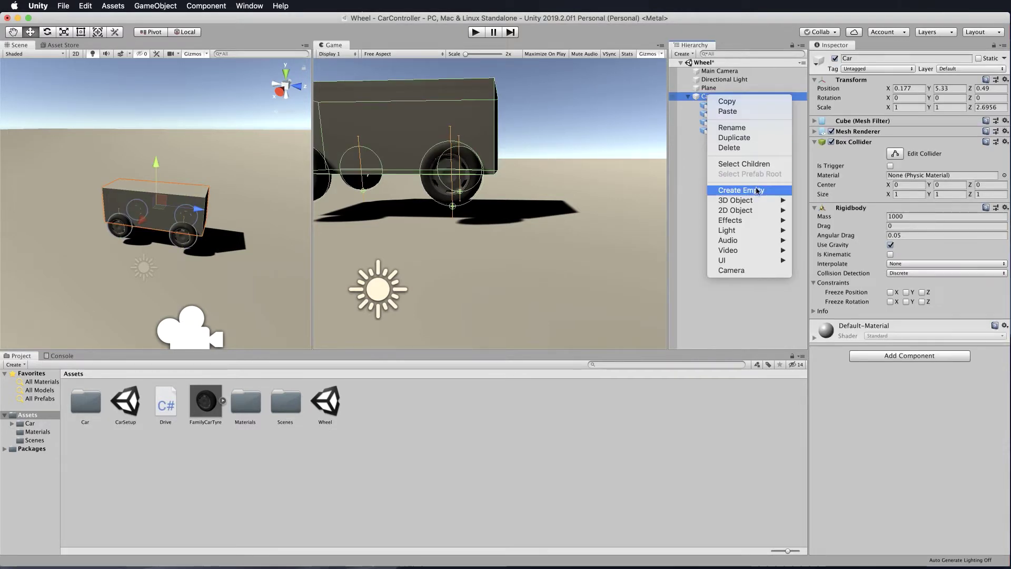
{"action": "left_click", "coordinate": [758, 190]}
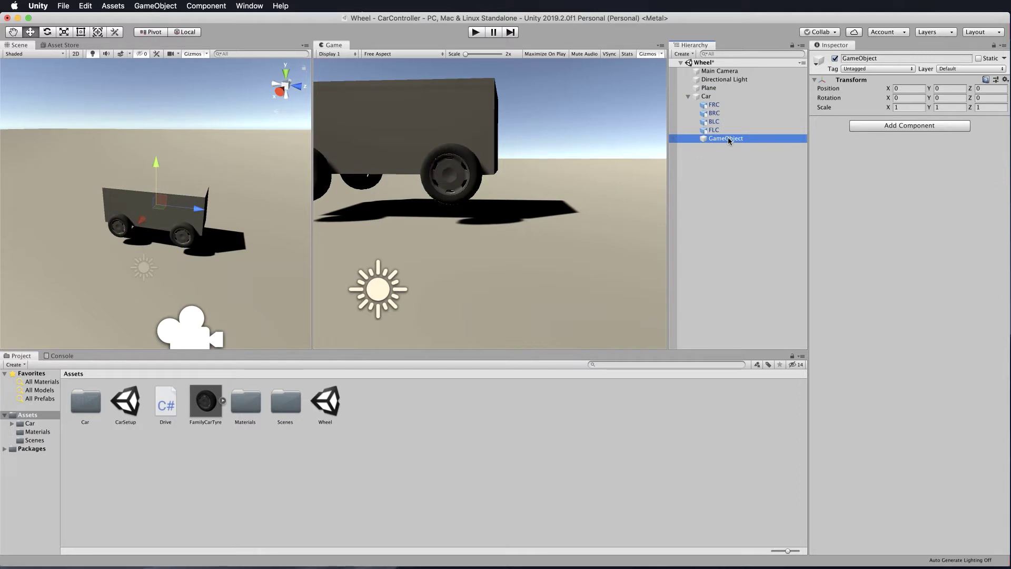
{"action": "left_click", "coordinate": [729, 137]}
{"action": "type", "text": "Col"}
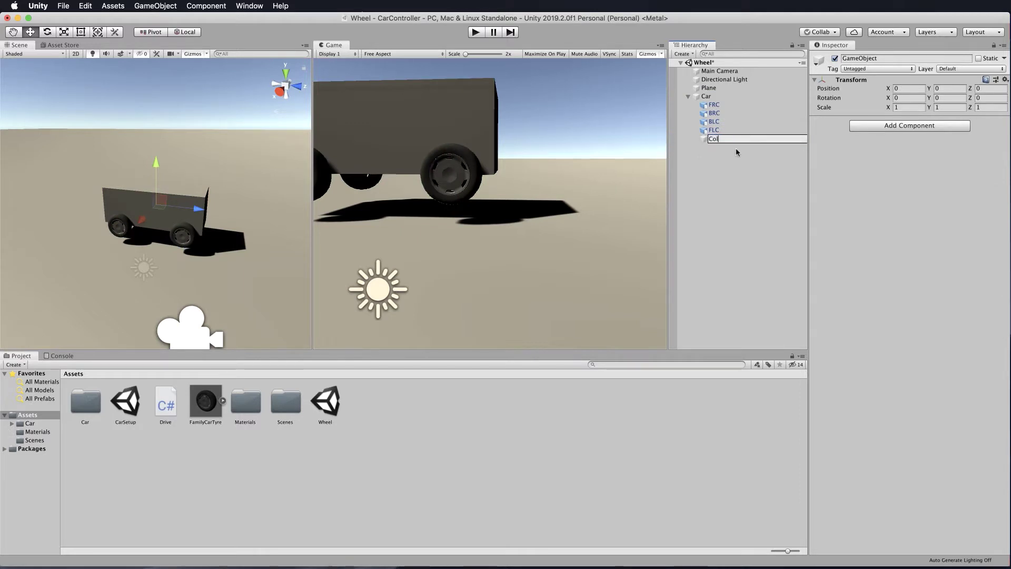
{"action": "type", "text": "liders"}
{"action": "left_click", "coordinate": [736, 148]}
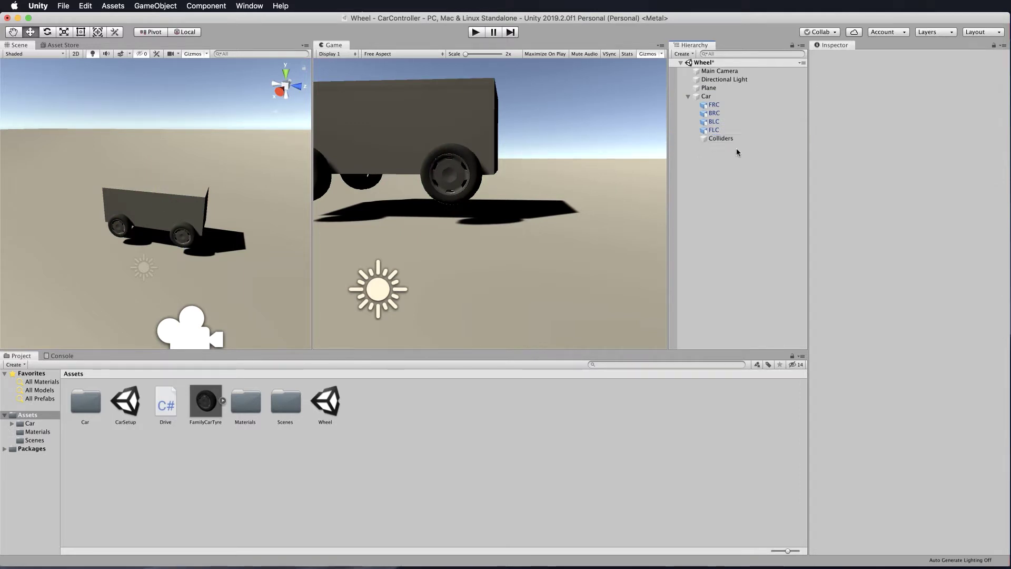
{"action": "left_click", "coordinate": [714, 105]}
{"action": "left_click", "coordinate": [714, 130], "text": "shift"}
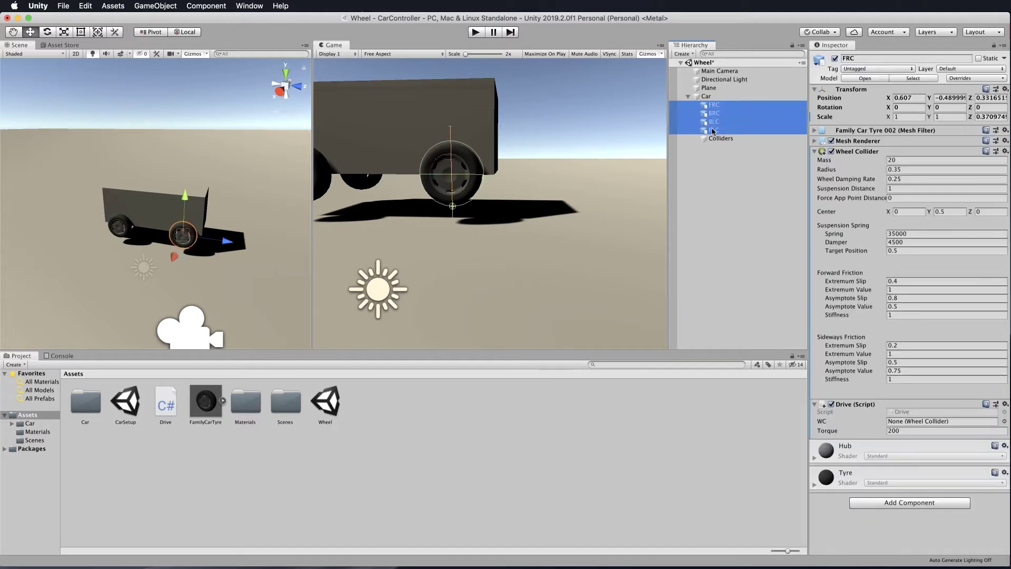
{"action": "left_click_drag", "start_coordinate": [715, 130], "coordinate": [725, 138]}
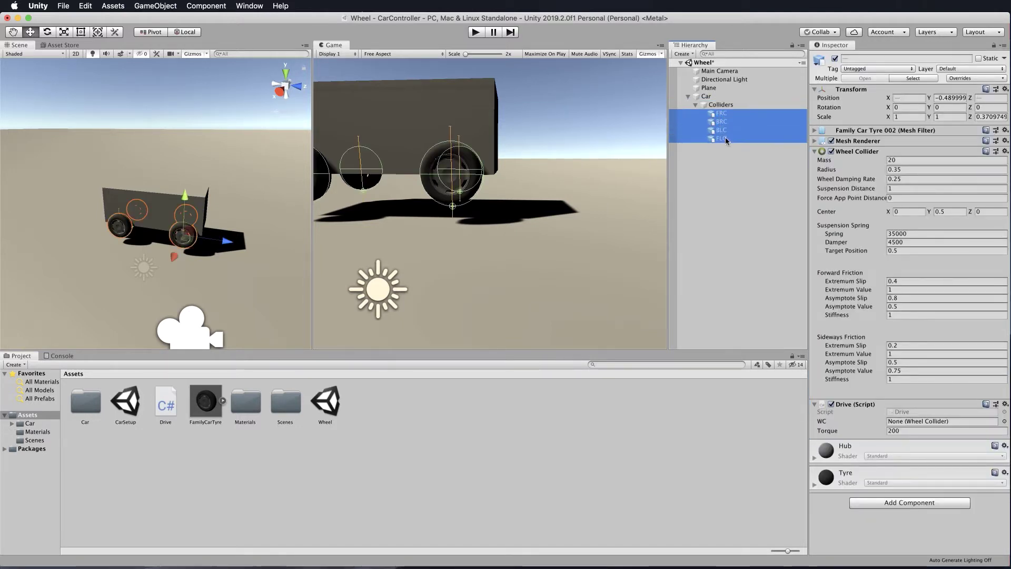
{"action": "left_click", "coordinate": [695, 105]}
{"action": "left_click", "coordinate": [696, 105]}
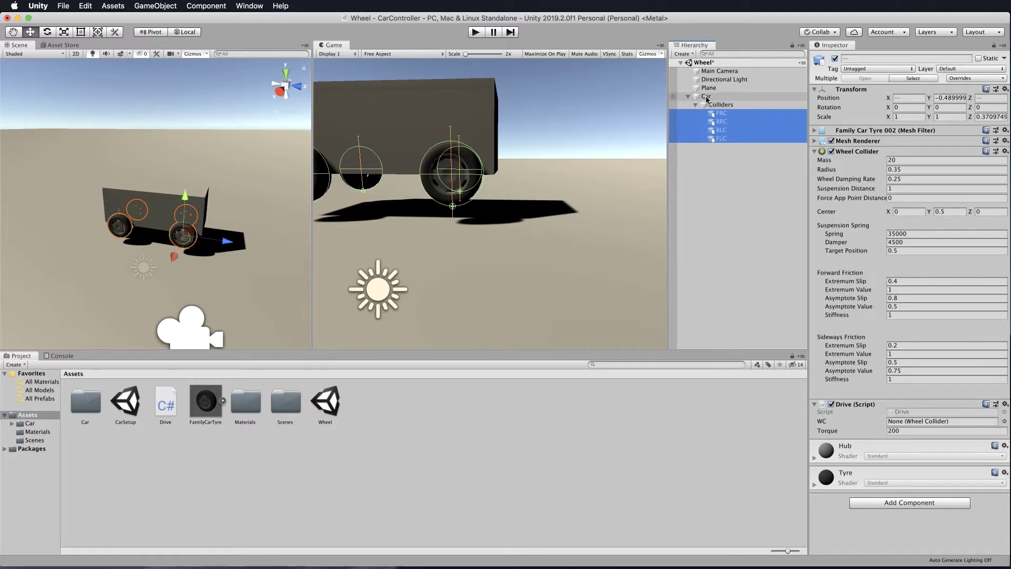
Add another empty child under Car named Wheels
{"action": "left_click", "coordinate": [706, 97]}
{"action": "right_click", "coordinate": [707, 98]}
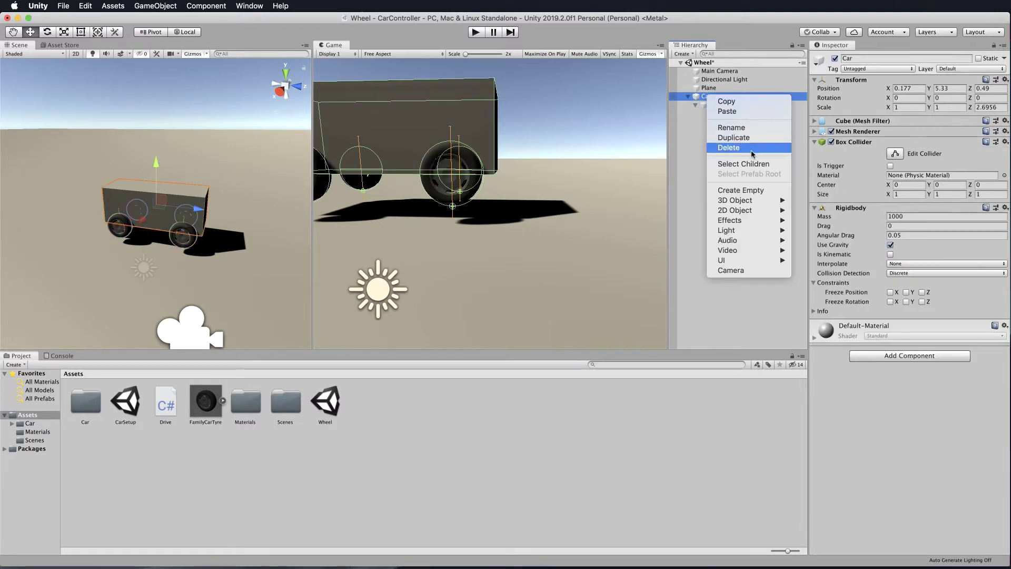
{"action": "left_click", "coordinate": [748, 190]}
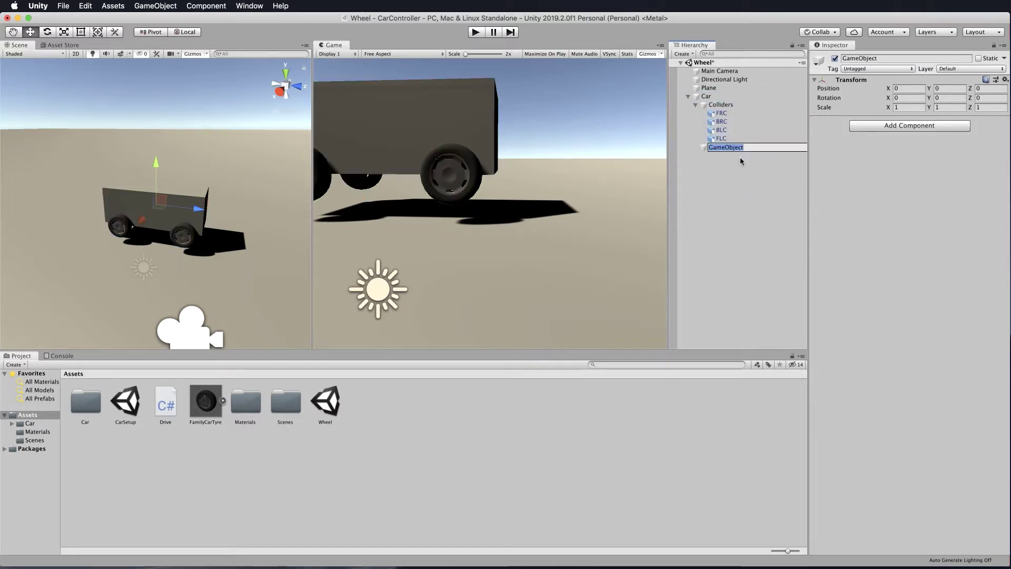
{"action": "type", "text": "Wheels"}
Duplicate the four colliders and move the copies into the Wheels group
{"action": "left_click", "coordinate": [729, 169]}
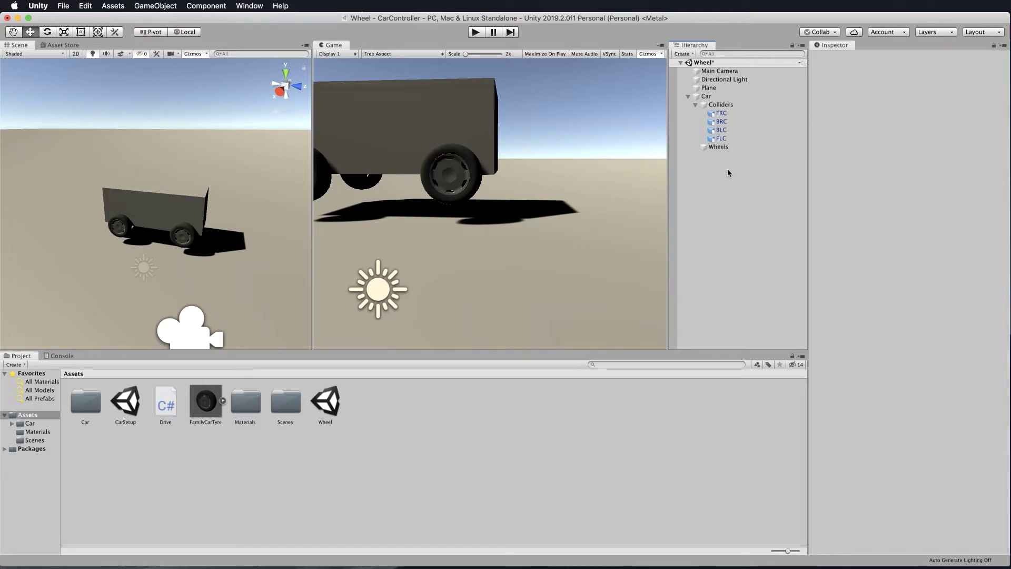
{"action": "left_click", "coordinate": [723, 114]}
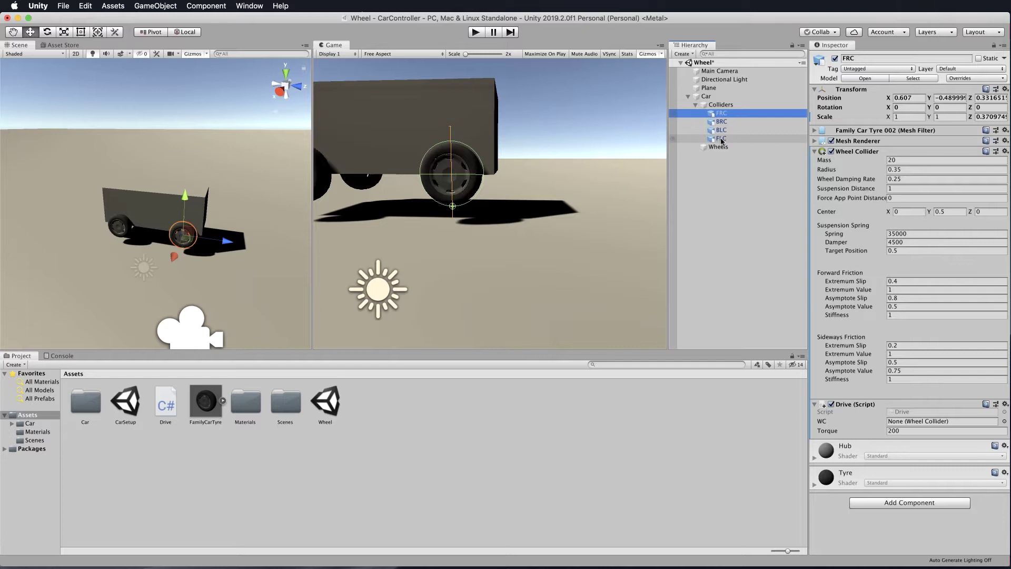
{"action": "left_click", "coordinate": [721, 139], "text": "shift"}
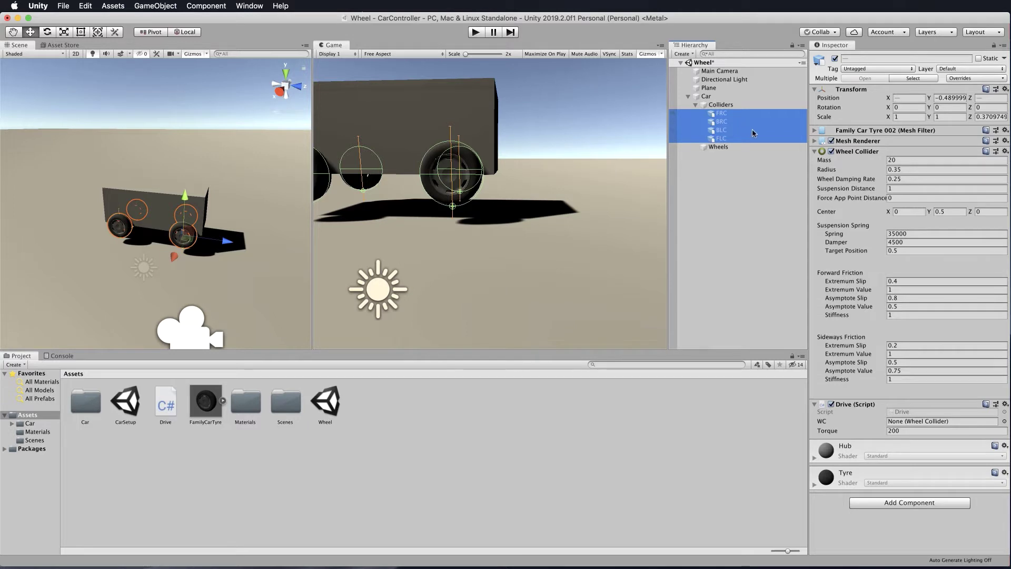
{"action": "key", "text": "super+d"}
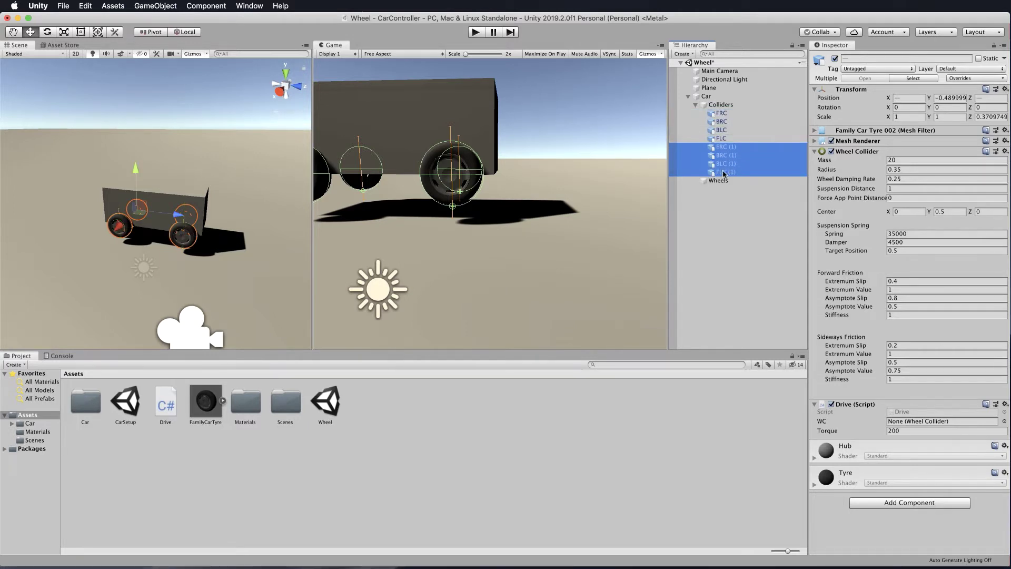
{"action": "left_click_drag", "start_coordinate": [724, 174], "coordinate": [727, 182]}
Rename the copies FRC (1) and BRC (1) to FRM and BRM
{"action": "left_click", "coordinate": [724, 155]}
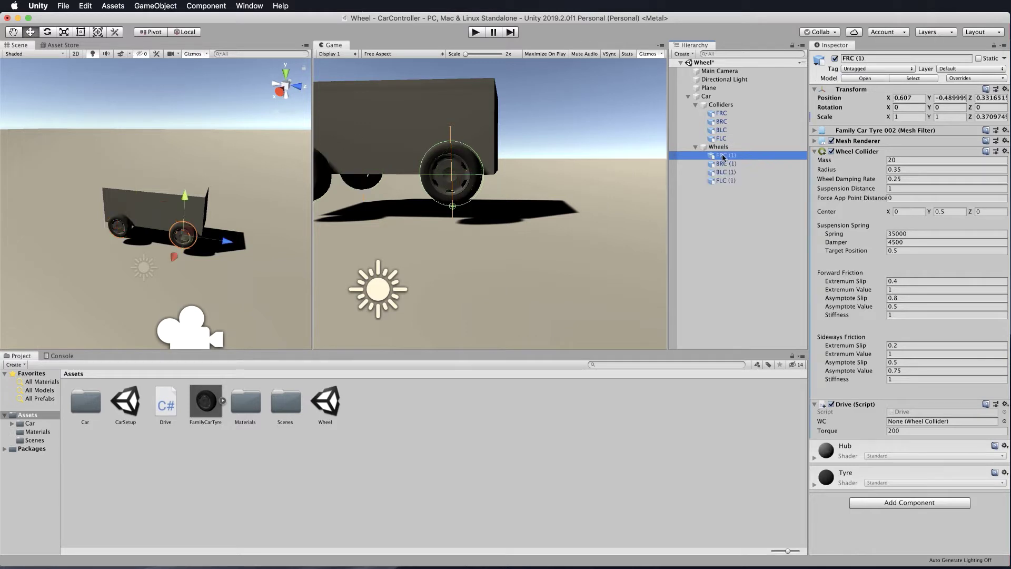
{"action": "left_click", "coordinate": [735, 158]}
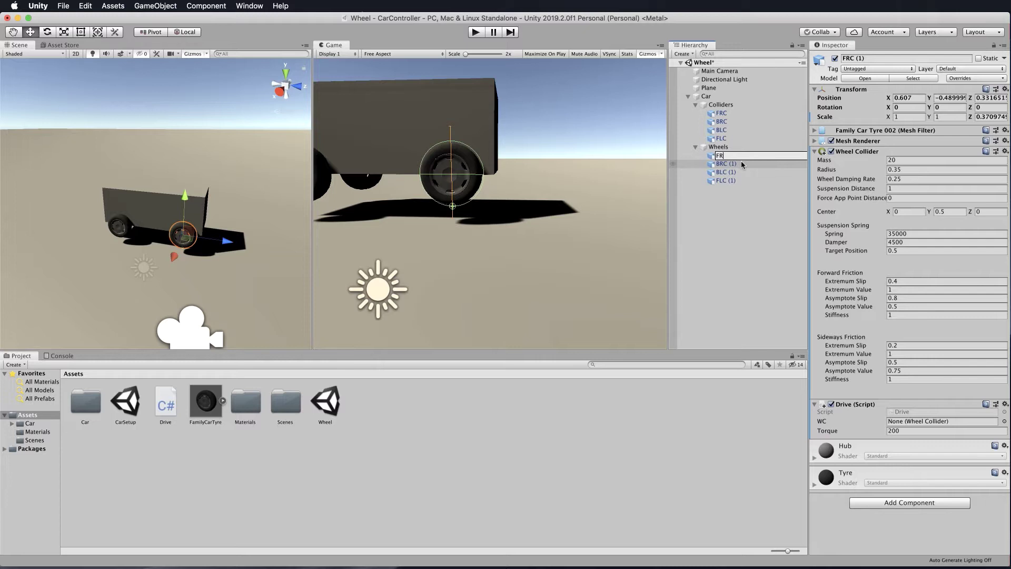
{"action": "key", "text": "BackSpace"}
{"action": "key", "text": "BackSpace"}
{"action": "type", "text": "D"}
{"action": "type", "text": "M"}
{"action": "left_click", "coordinate": [737, 164]}
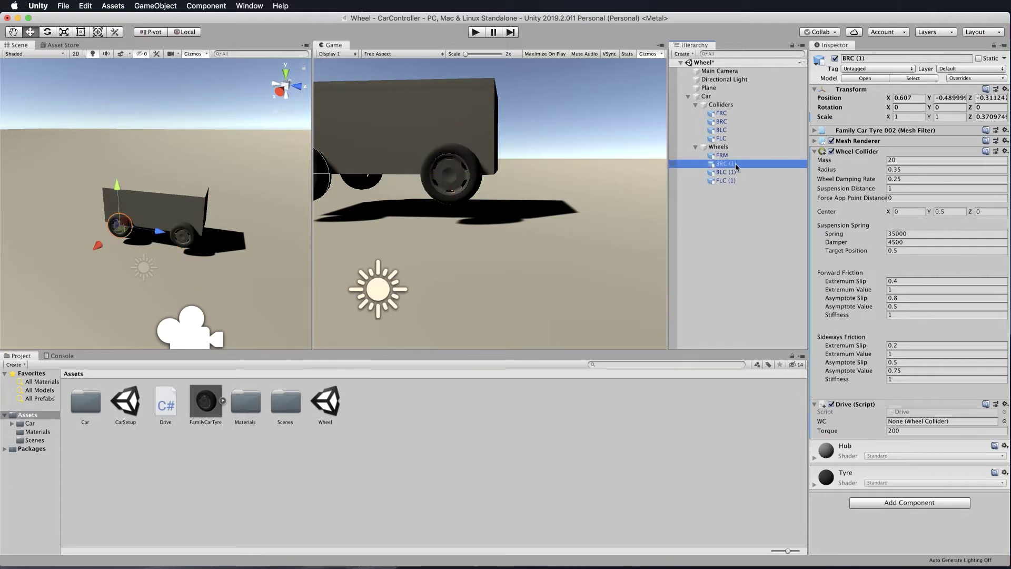
{"action": "left_click", "coordinate": [736, 164]}
{"action": "key", "text": "BackSpace"}
{"action": "key", "text": "BackSpace"}
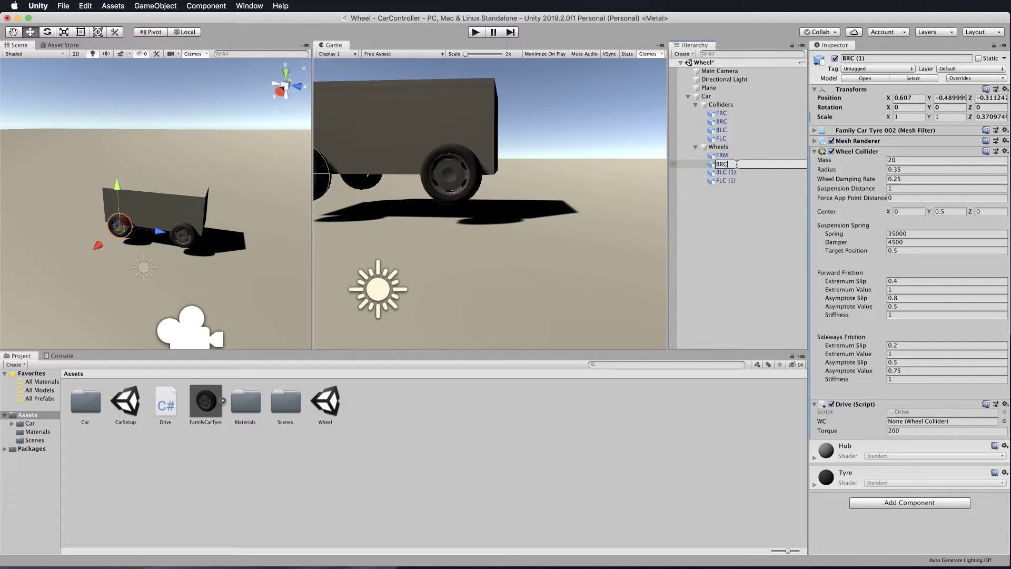
{"action": "type", "text": "M"}
Rename the copies BLC (1) and FLC (1) to BLM and FLM
{"action": "double_click", "coordinate": [733, 173]}
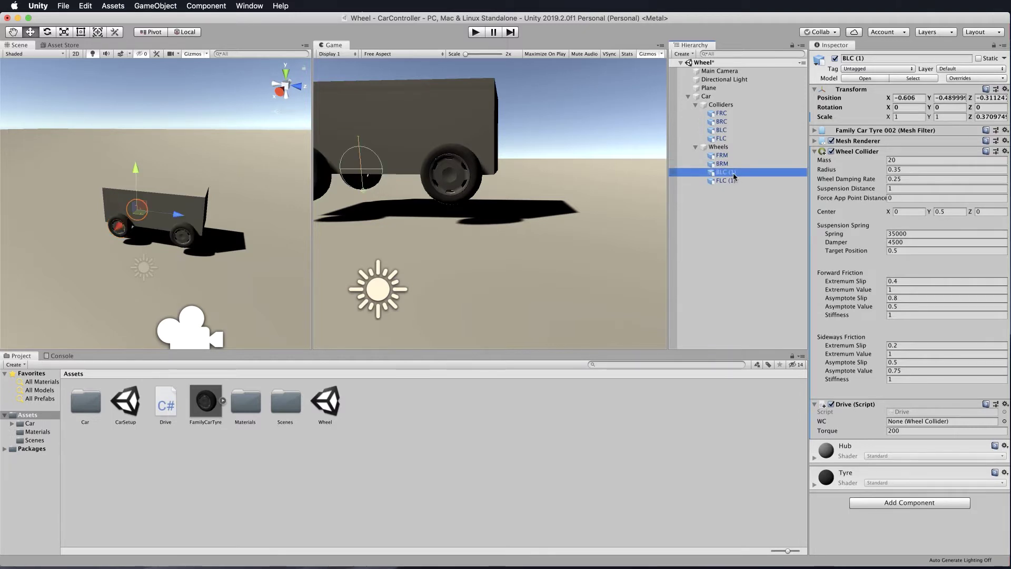
{"action": "left_click", "coordinate": [734, 174]}
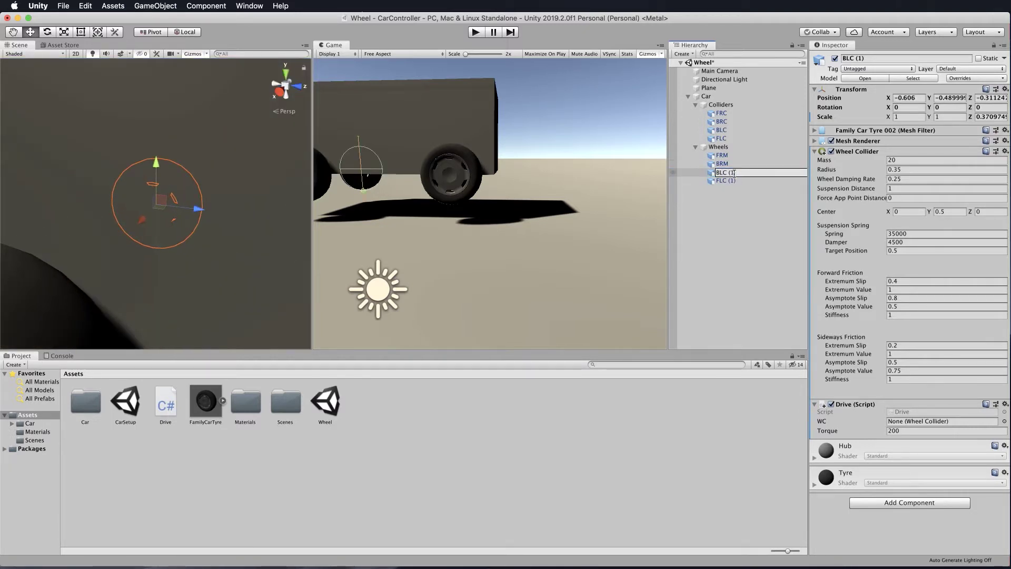
{"action": "key", "text": "BackSpace"}
{"action": "key", "text": "BackSpace"}
{"action": "key", "text": "BackSpace"}
{"action": "key", "text": "BackSpace"}
{"action": "key", "text": "BackSpace"}
{"action": "type", "text": "M"}
{"action": "left_click", "coordinate": [735, 181]}
{"action": "left_click", "coordinate": [735, 181]}
{"action": "key", "text": "BackSpace"}
{"action": "key", "text": "BackSpace"}
{"action": "key", "text": "BackSpace"}
{"action": "key", "text": "BackSpace"}
{"action": "key", "text": "BackSpace"}
{"action": "type", "text": "M"}
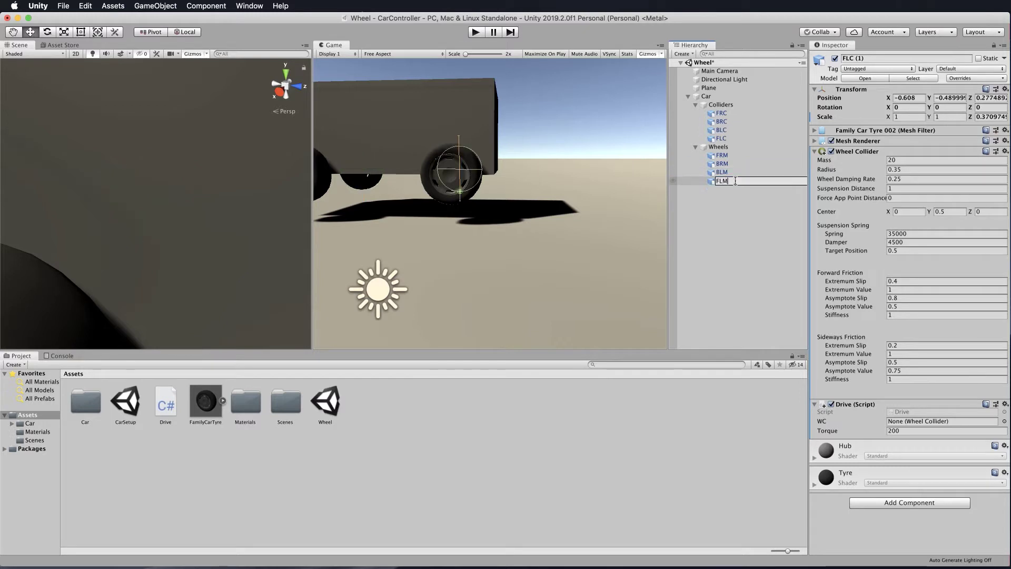
{"action": "key", "text": "Return"}
Remove the Mesh Filter and Mesh Renderer components from collider FRC
{"action": "left_click", "coordinate": [722, 112]}
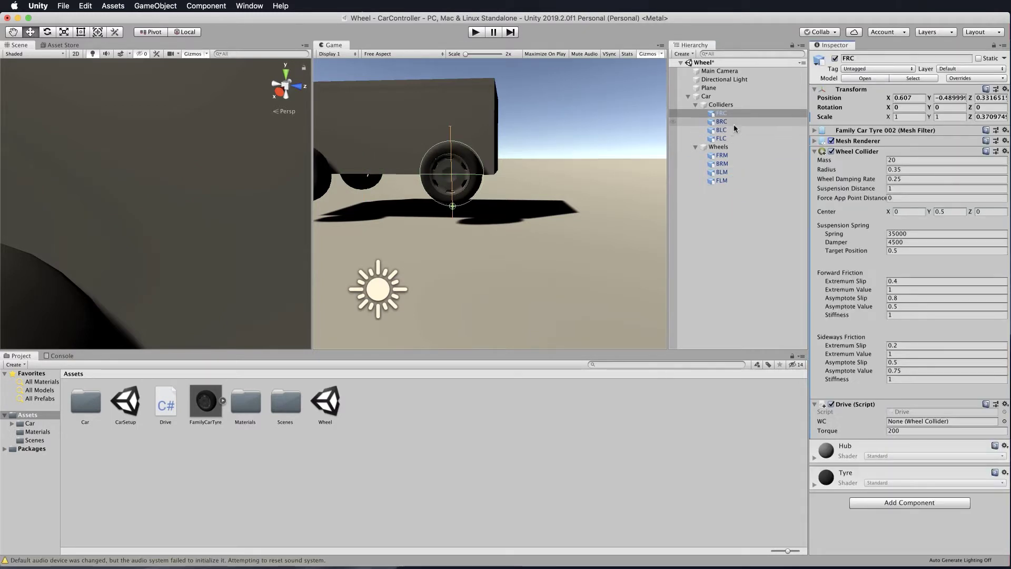
{"action": "left_click", "coordinate": [724, 105]}
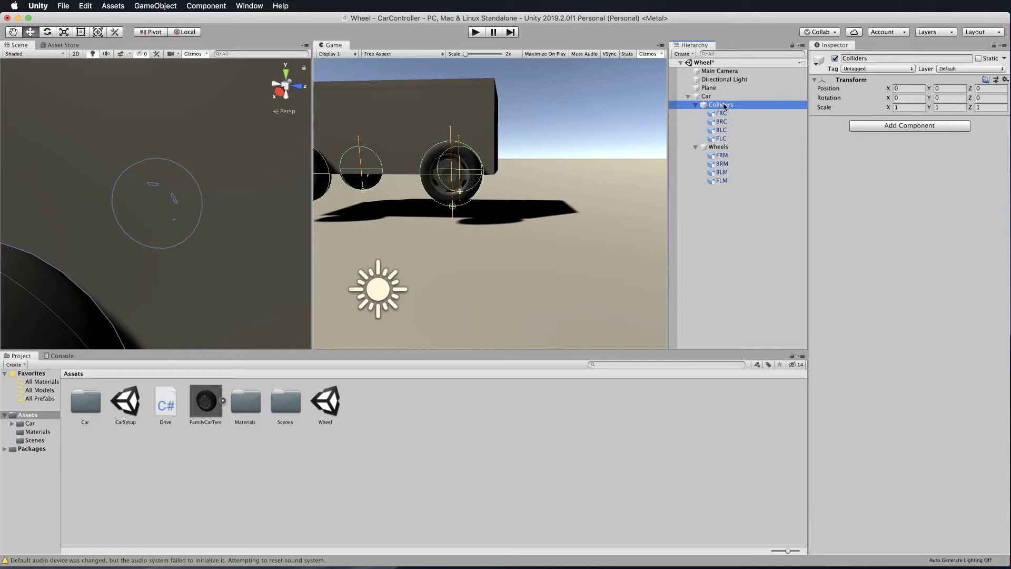
{"action": "left_click", "coordinate": [727, 148]}
{"action": "left_click_drag", "start_coordinate": [729, 150], "coordinate": [729, 108]}
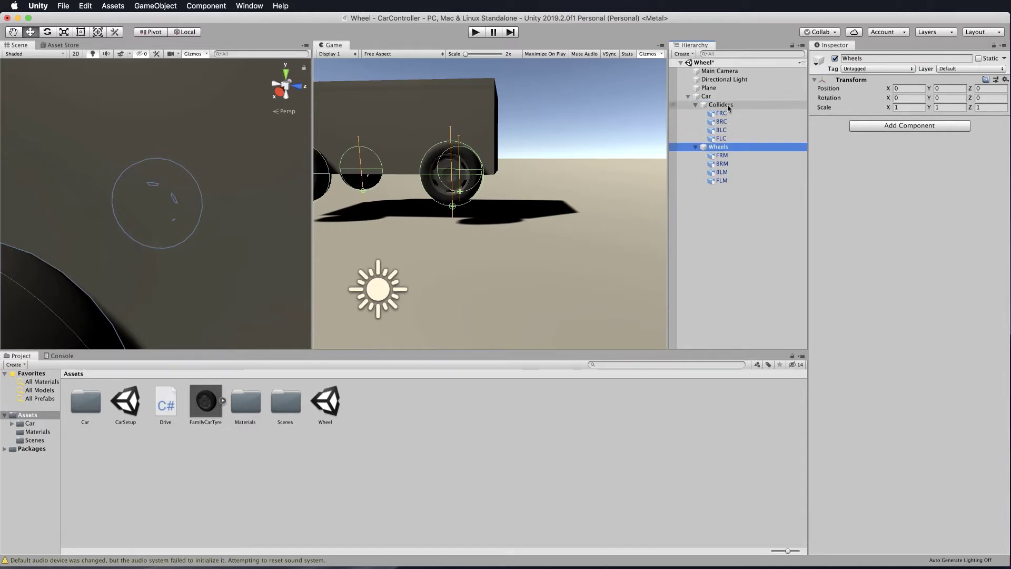
{"action": "left_click", "coordinate": [724, 114]}
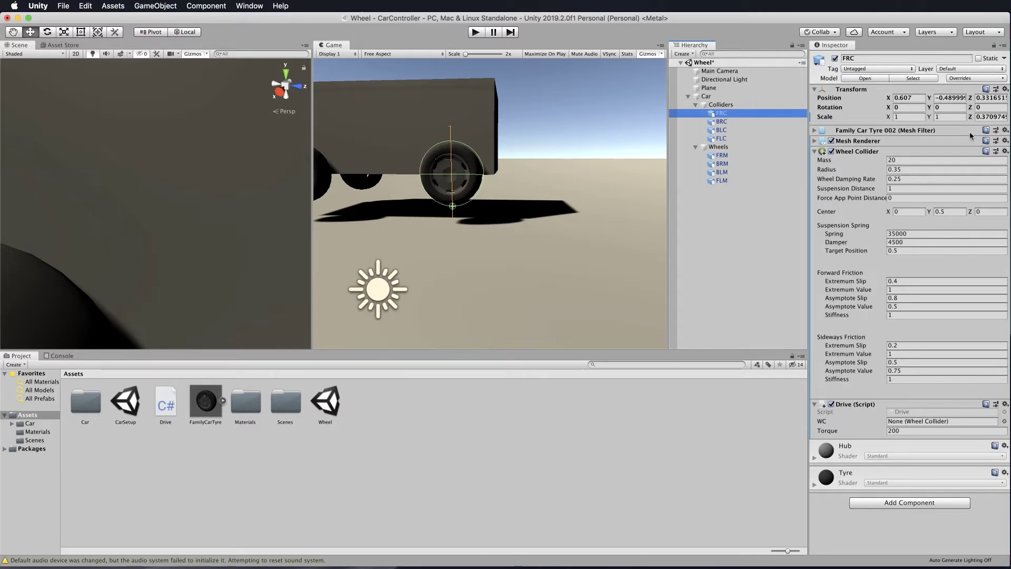
{"action": "left_click", "coordinate": [1006, 131]}
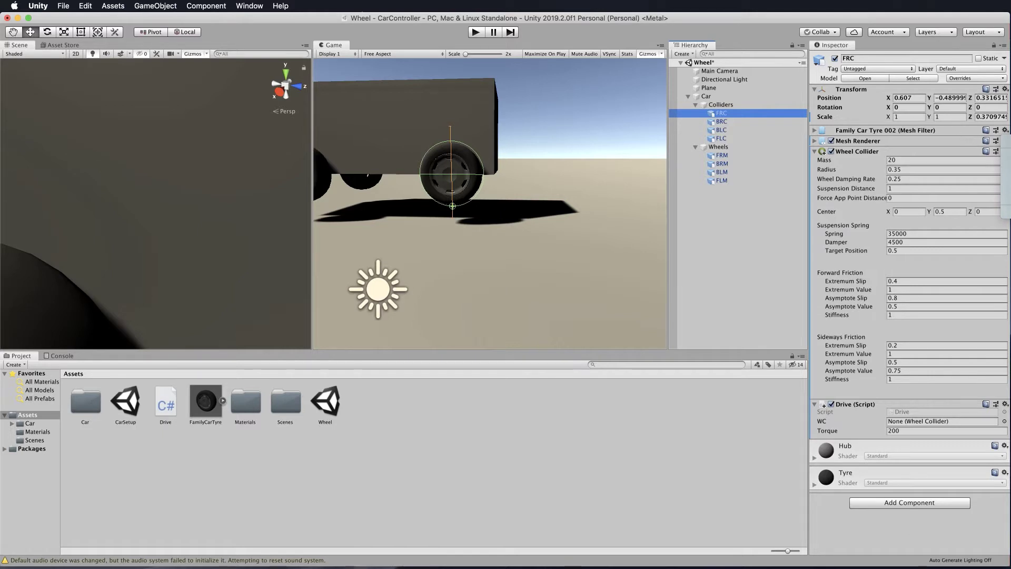
{"action": "left_click_drag", "start_coordinate": [1010, 567], "coordinate": [927, 567]}
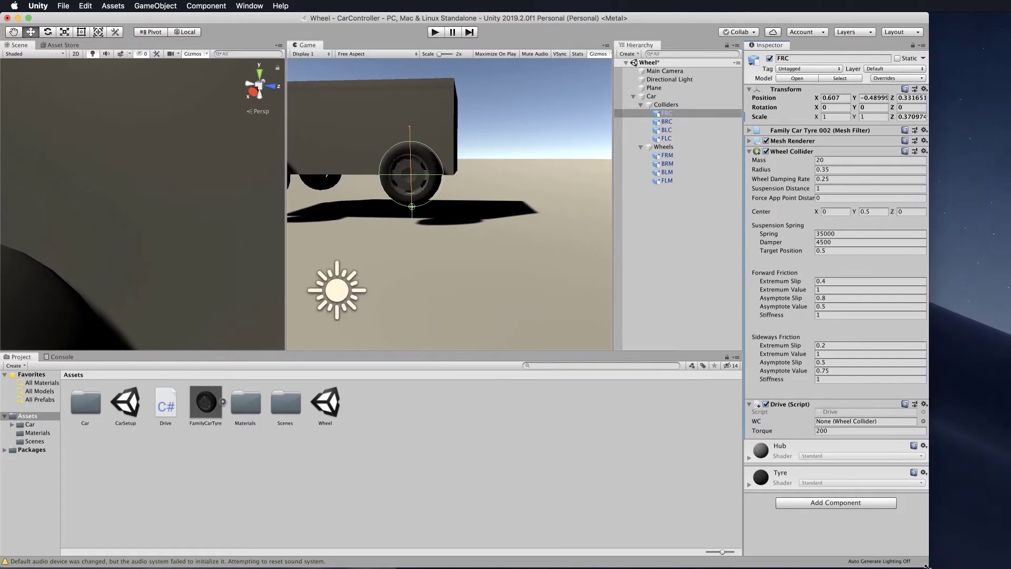
{"action": "left_click", "coordinate": [924, 131]}
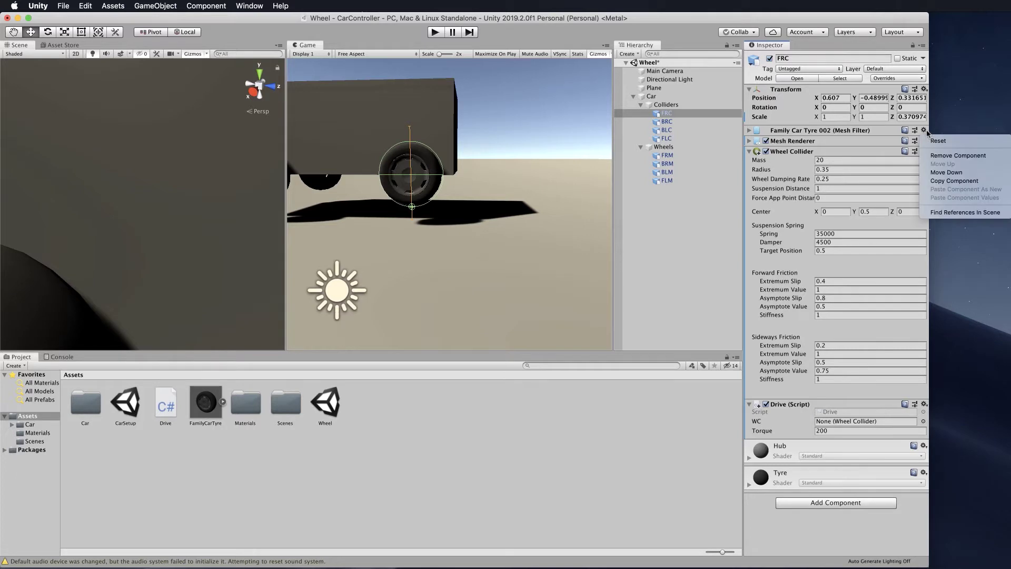
{"action": "left_click", "coordinate": [959, 155]}
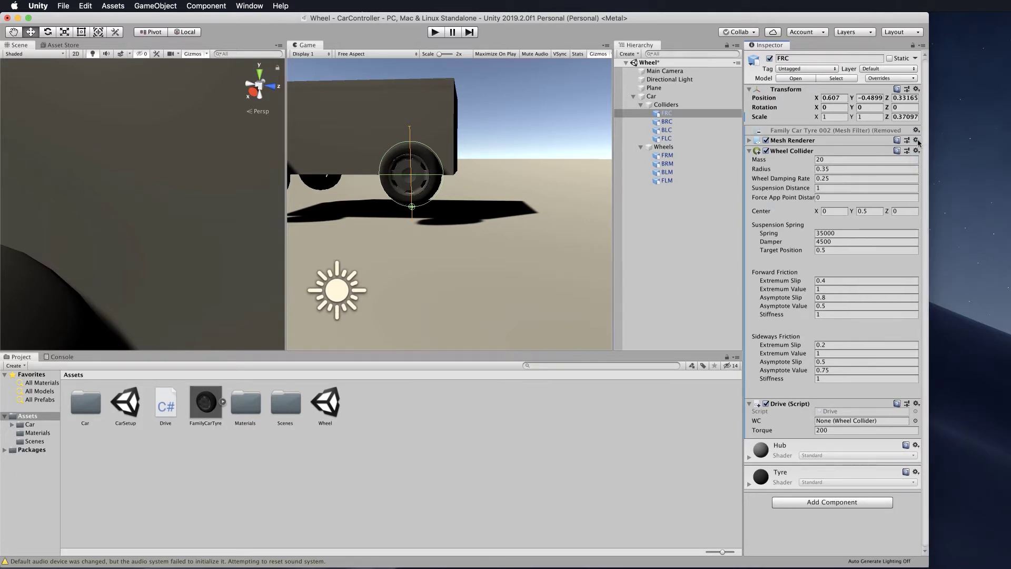
{"action": "left_click", "coordinate": [918, 141]}
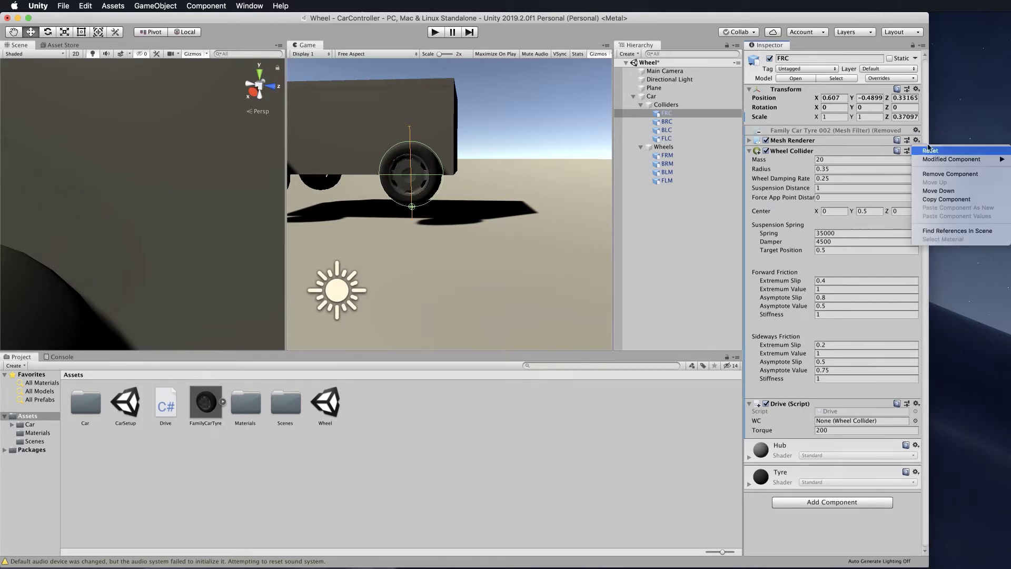
{"action": "left_click", "coordinate": [970, 174]}
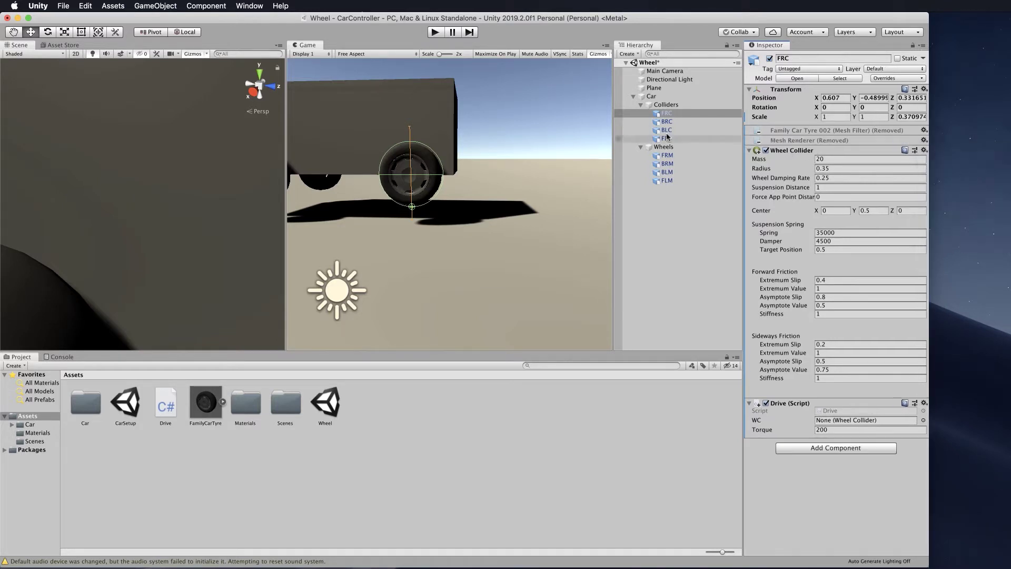
Remove Mesh Filter and Mesh Renderer from colliders BRC, BLC and FLC together
{"action": "key", "text": "Down"}
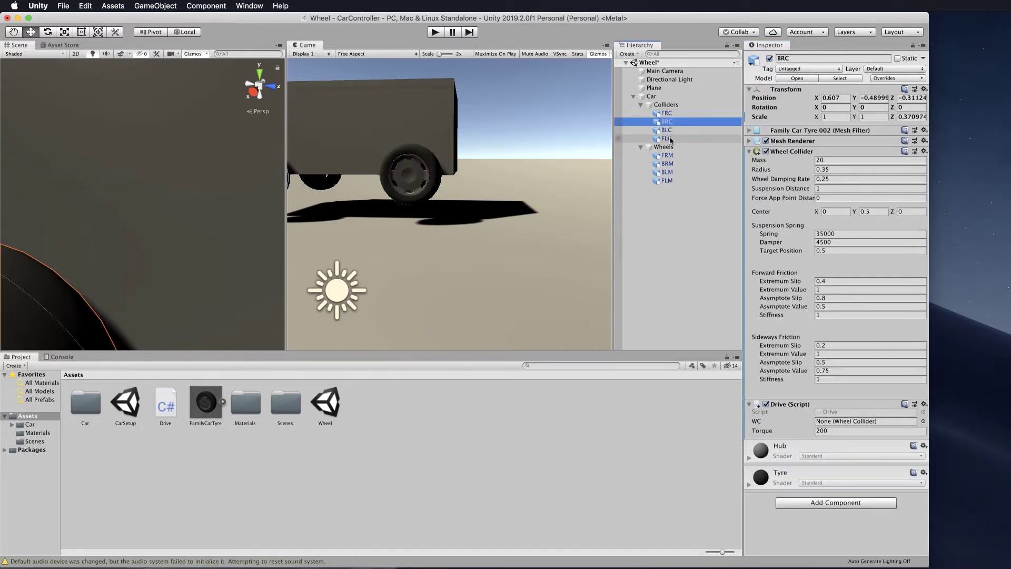
{"action": "left_click", "coordinate": [670, 139], "text": "shift"}
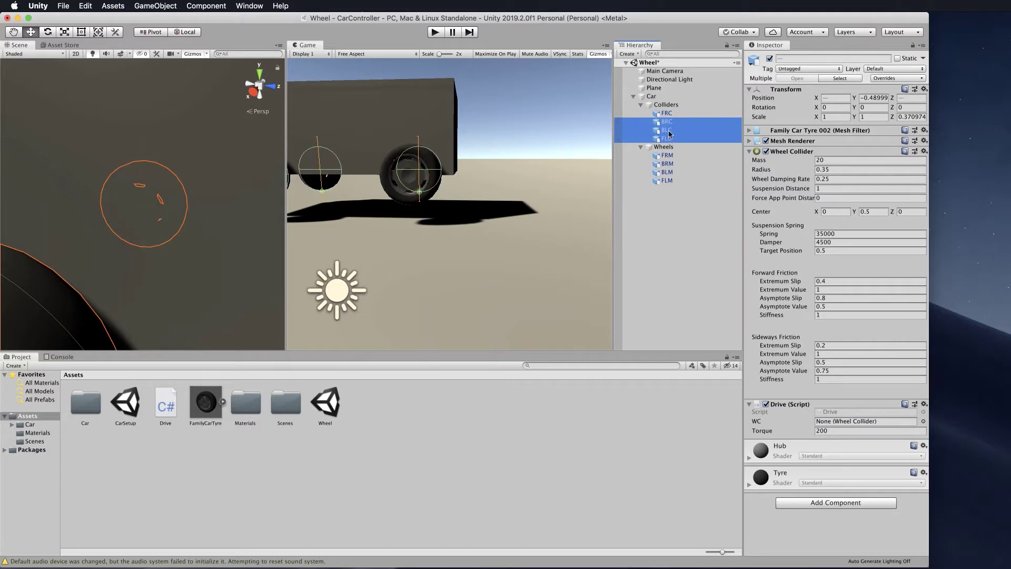
{"action": "left_click", "coordinate": [925, 130]}
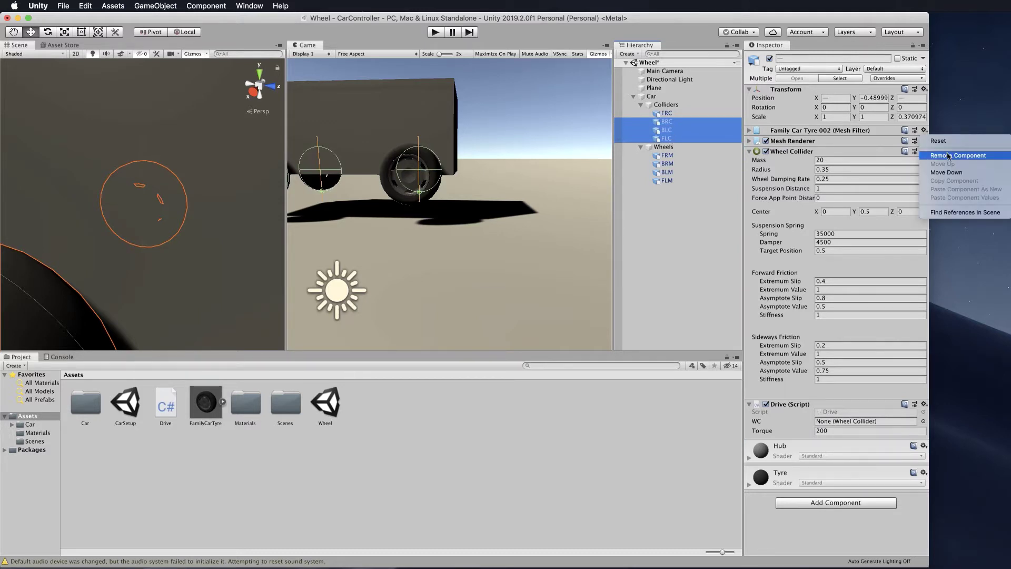
{"action": "left_click", "coordinate": [948, 156]}
{"action": "left_click", "coordinate": [916, 130]}
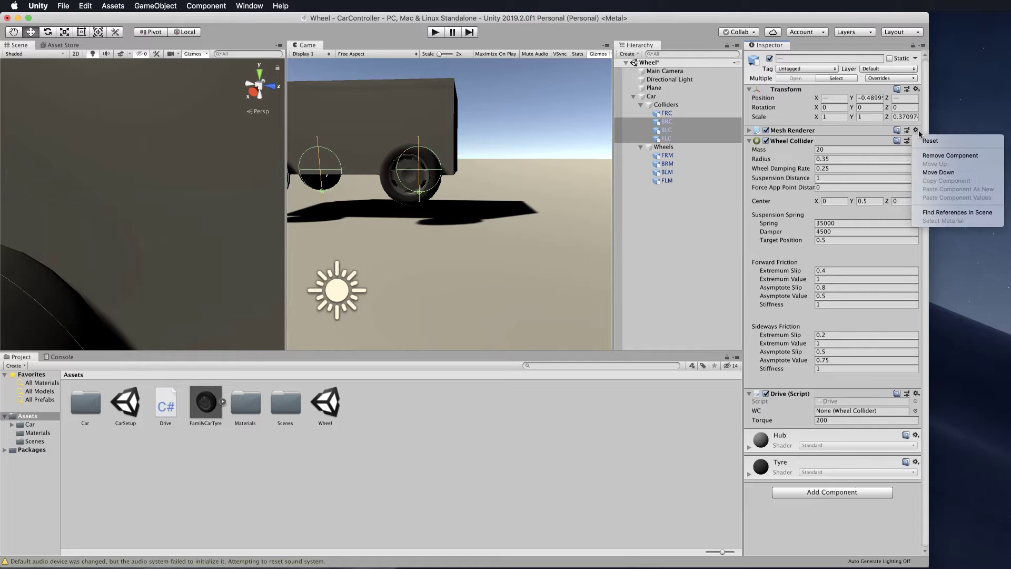
{"action": "left_click", "coordinate": [954, 156]}
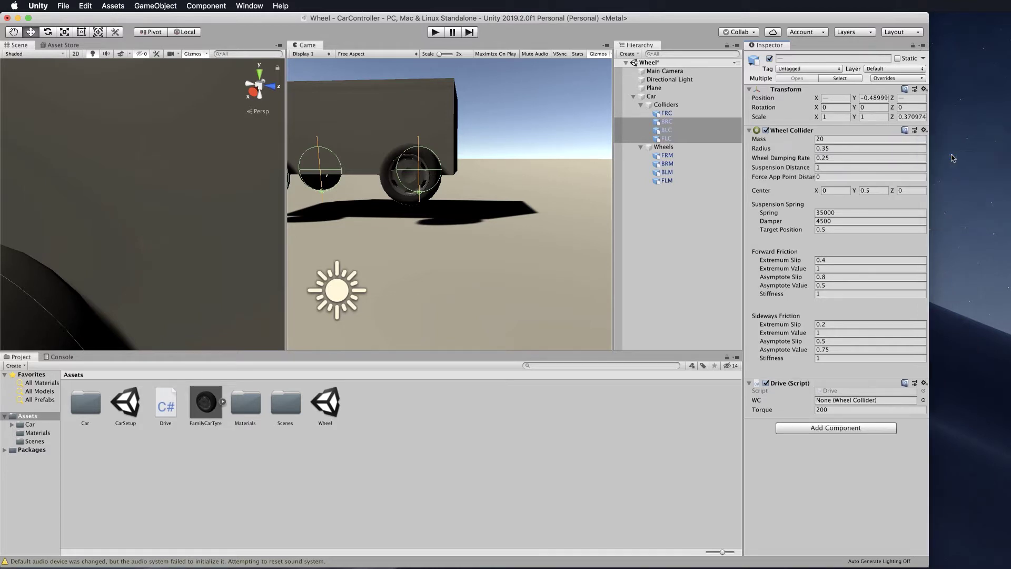
Strip the Wheel Collider and Drive script from wheel meshes FRM, BRM, BLM and FLM
{"action": "left_click", "coordinate": [667, 155]}
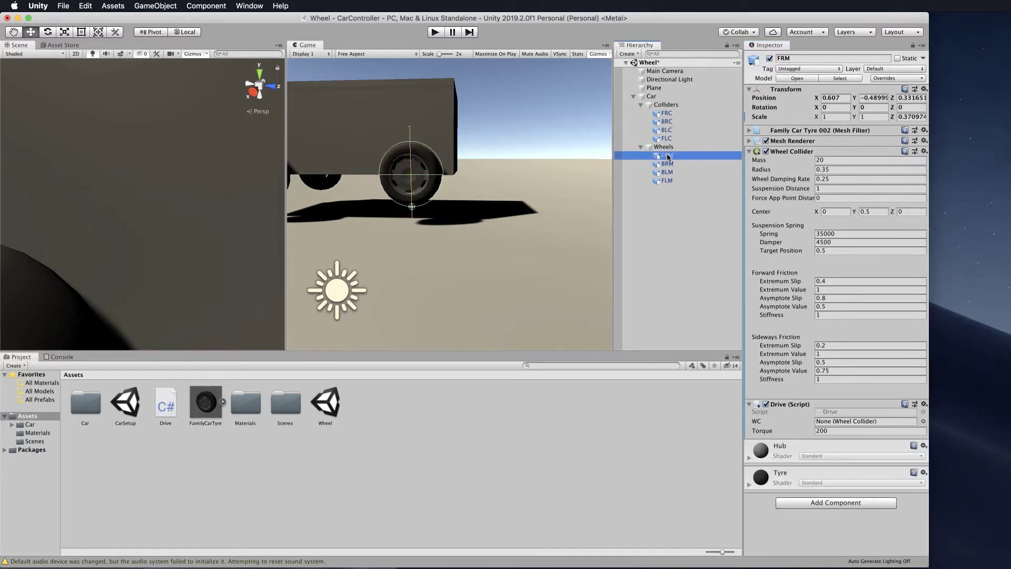
{"action": "left_click", "coordinate": [668, 180], "text": "shift"}
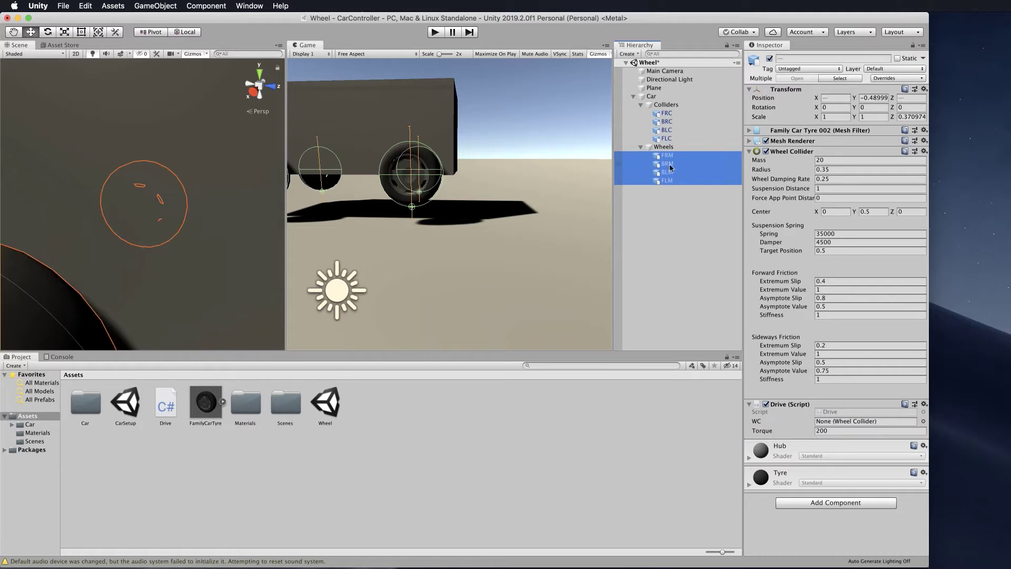
{"action": "left_click", "coordinate": [925, 152]}
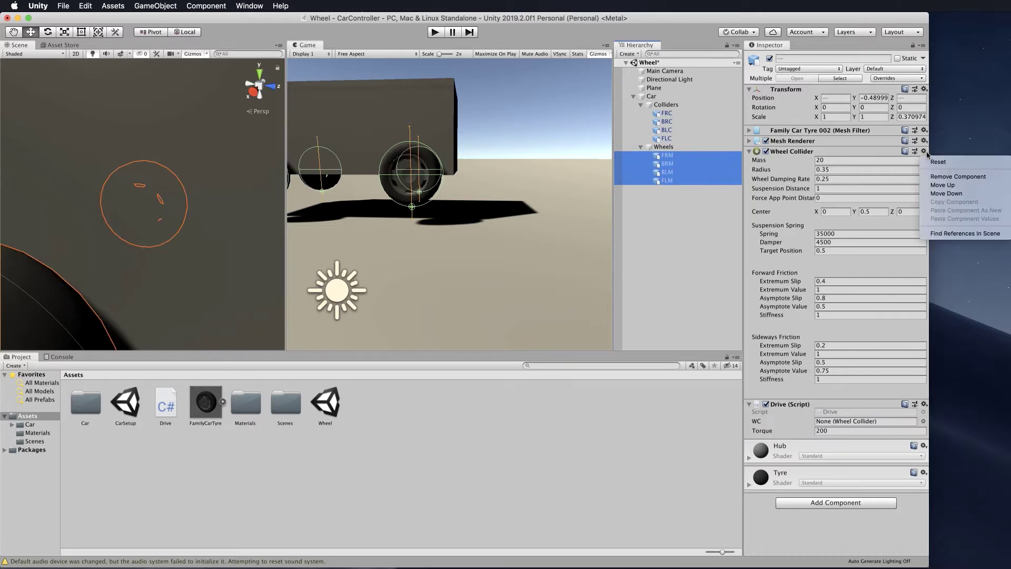
{"action": "left_click", "coordinate": [945, 179]}
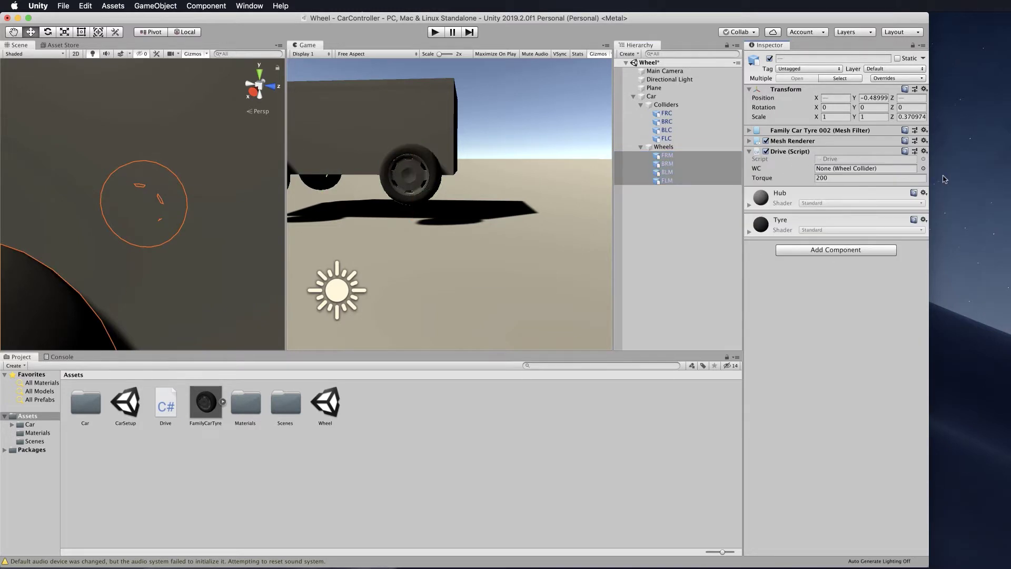
{"action": "left_click", "coordinate": [925, 151]}
{"action": "left_click", "coordinate": [947, 179]}
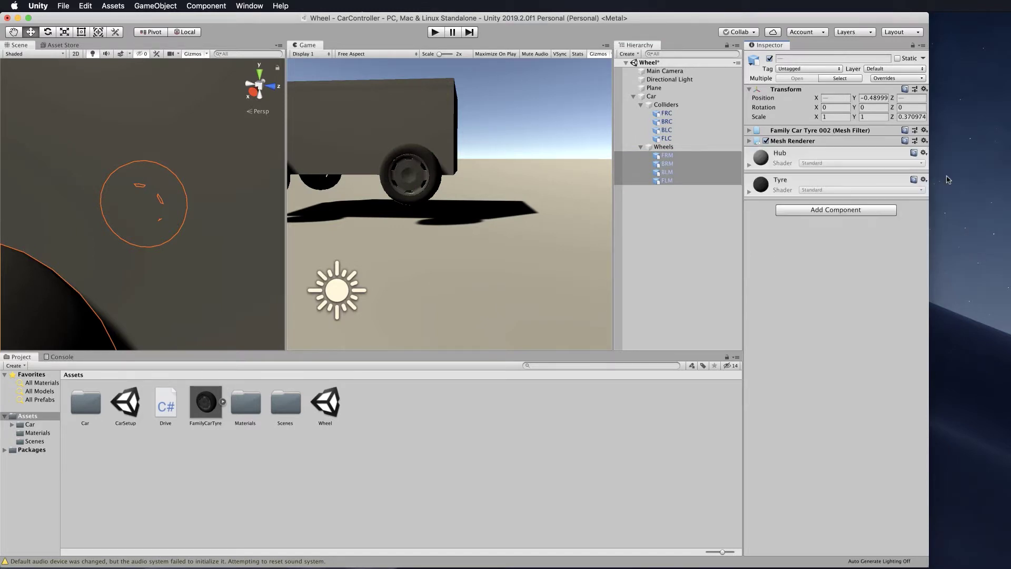
{"action": "left_click", "coordinate": [671, 115]}
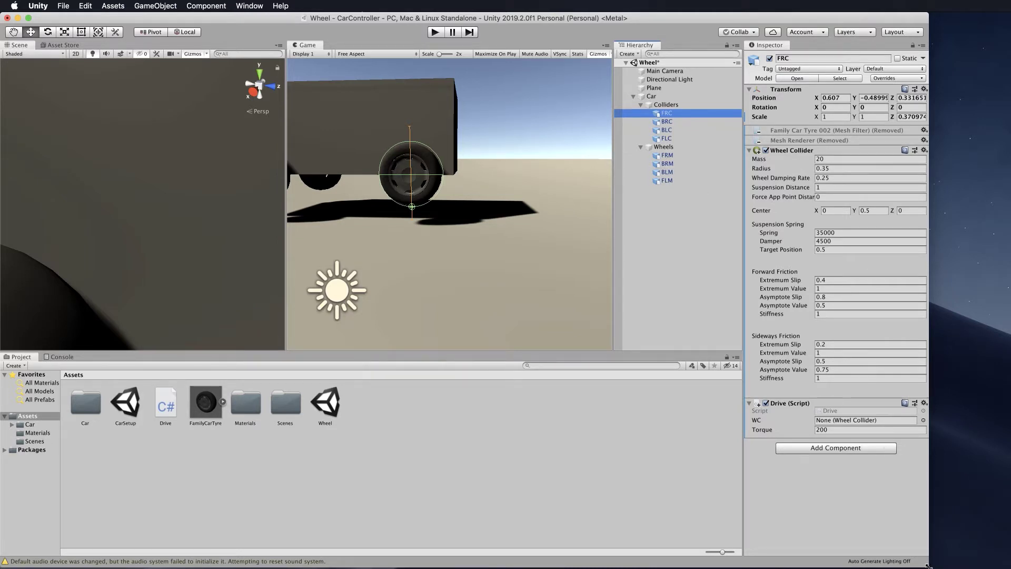
{"action": "left_click_drag", "start_coordinate": [928, 567], "coordinate": [1007, 566]}
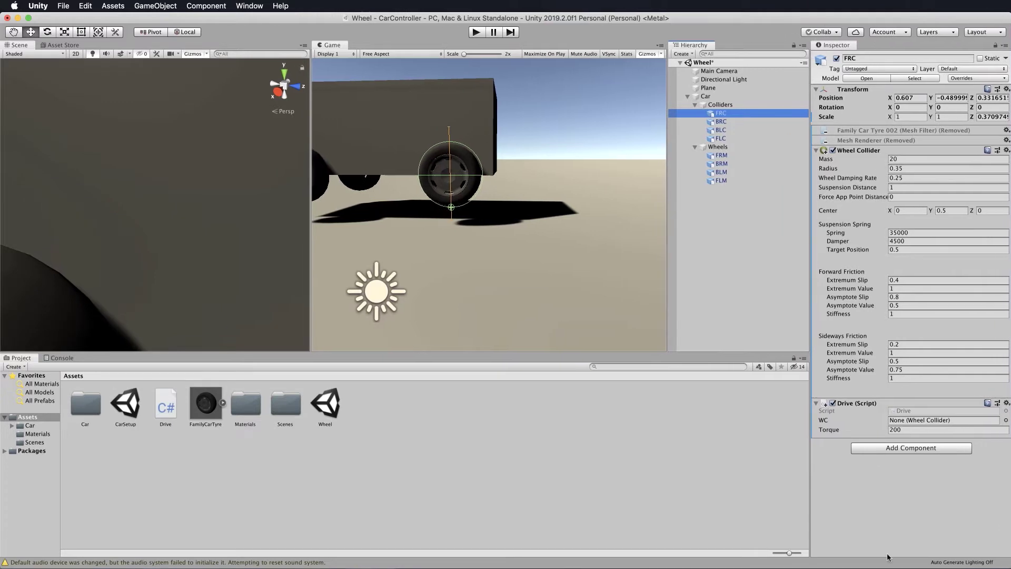
In Drive.cs, add a 'public GameObject Wheel;' field below the torque declaration
{"action": "double_click", "coordinate": [165, 408]}
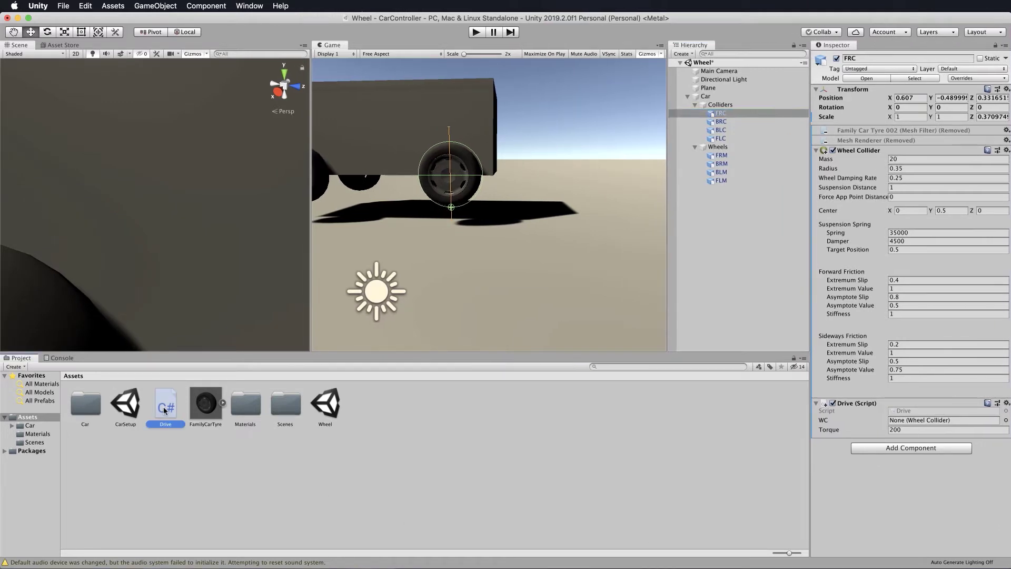
{"action": "left_click", "coordinate": [285, 164]}
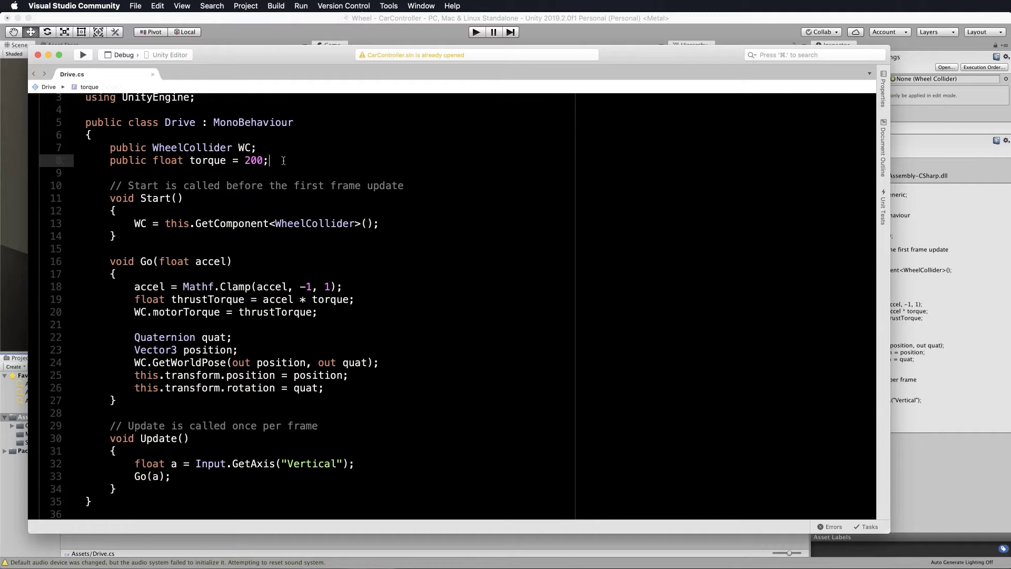
{"action": "key", "text": "Return"}
{"action": "type", "text": "public Game"}
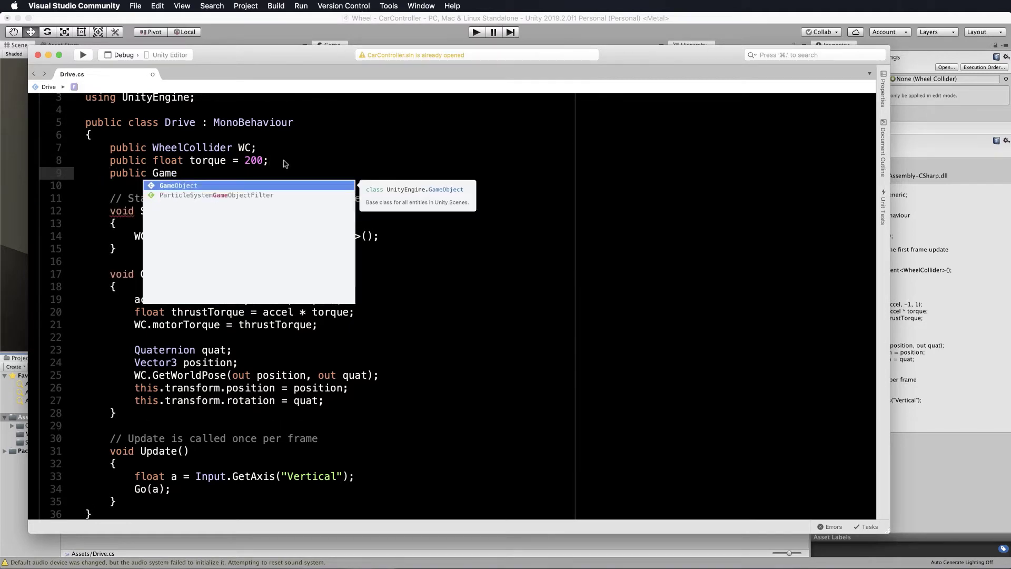
{"action": "type", "text": "Object "}
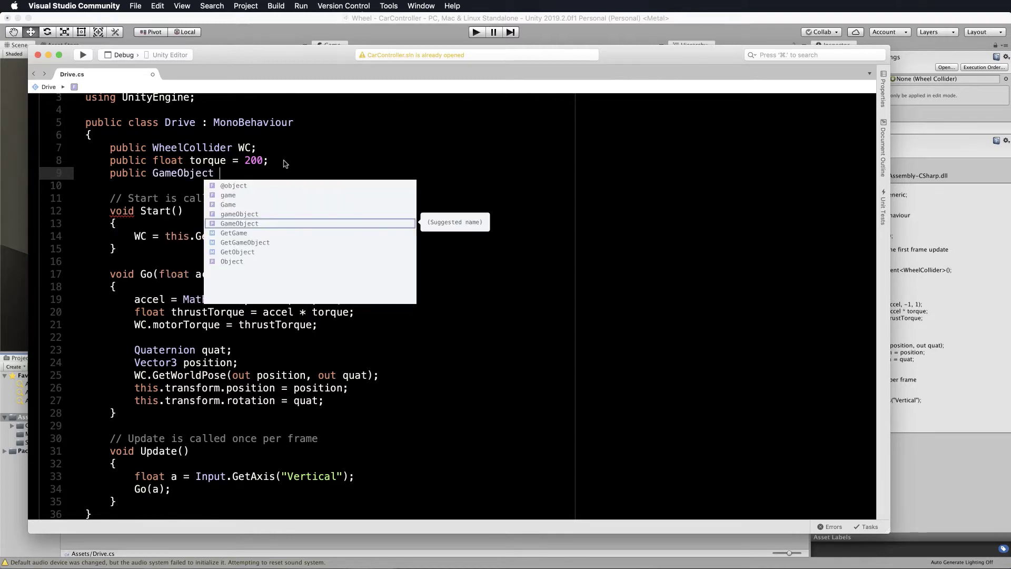
{"action": "type", "text": "Wh"}
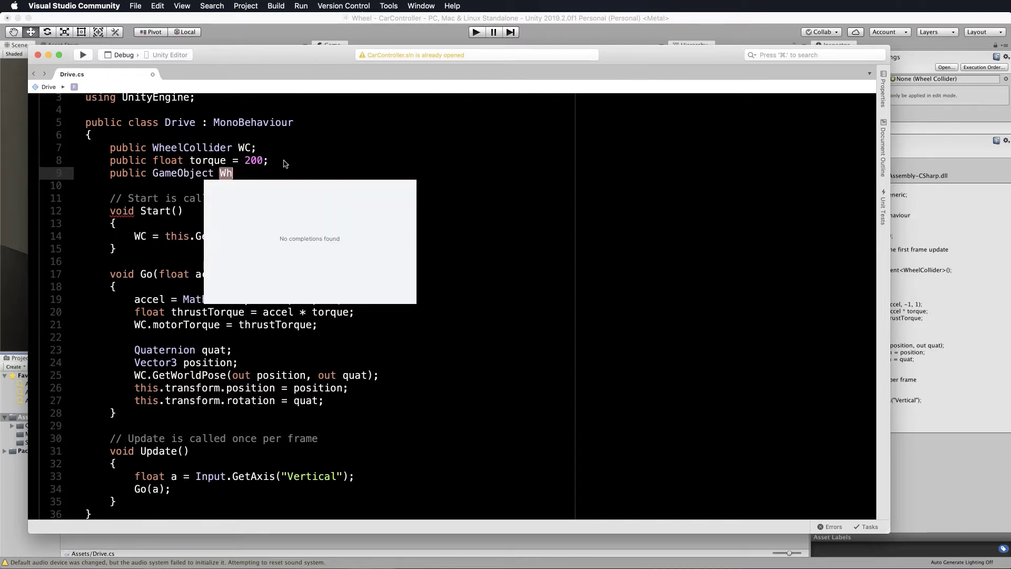
{"action": "type", "text": "eel;"}
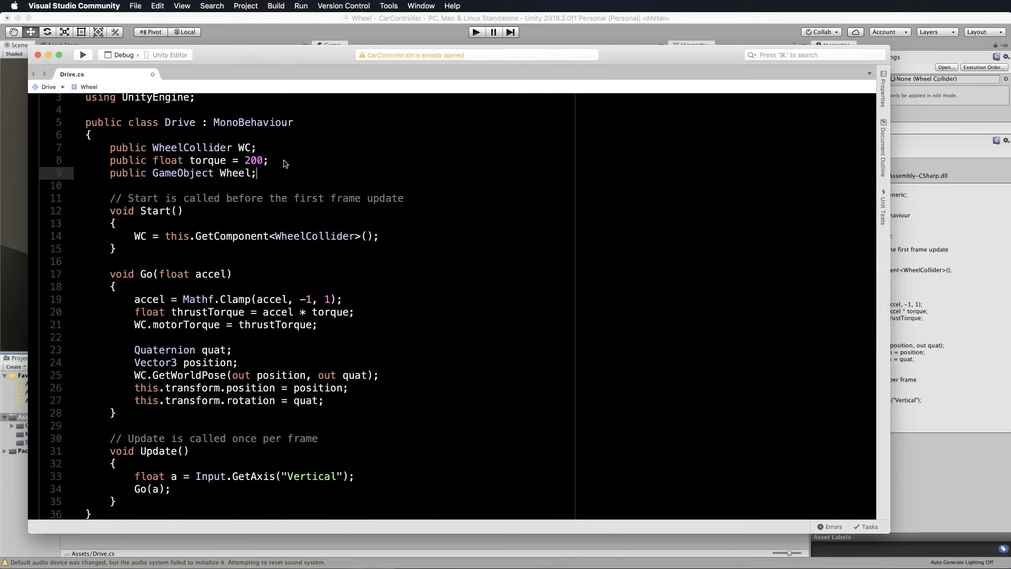
Replace 'this' with 'Wheel' on the transform position and rotation lines 26 and 27
{"action": "scroll", "coordinate": [285, 164], "scroll_direction": "up", "scroll_amount": 2}
{"action": "scroll", "coordinate": [211, 242], "scroll_direction": "down", "scroll_amount": 4}
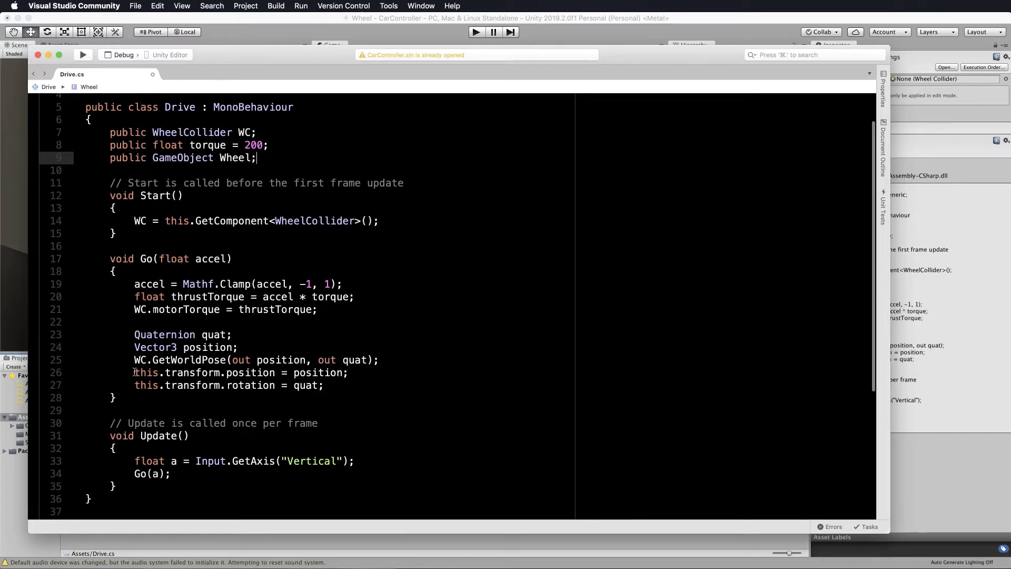
{"action": "left_click_drag", "start_coordinate": [135, 372], "coordinate": [244, 372]}
{"action": "left_click", "coordinate": [160, 372]}
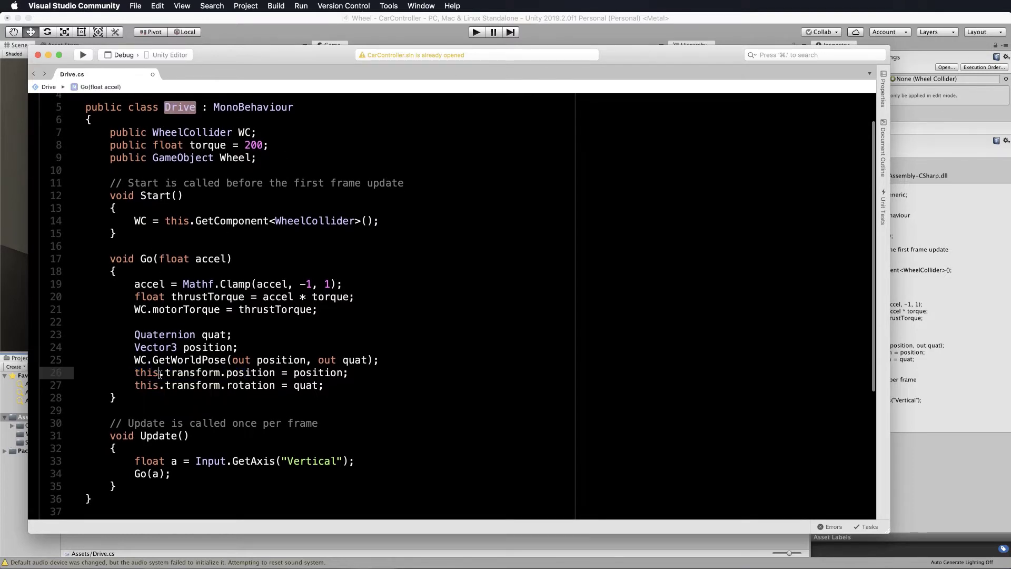
{"action": "double_click", "coordinate": [159, 372]}
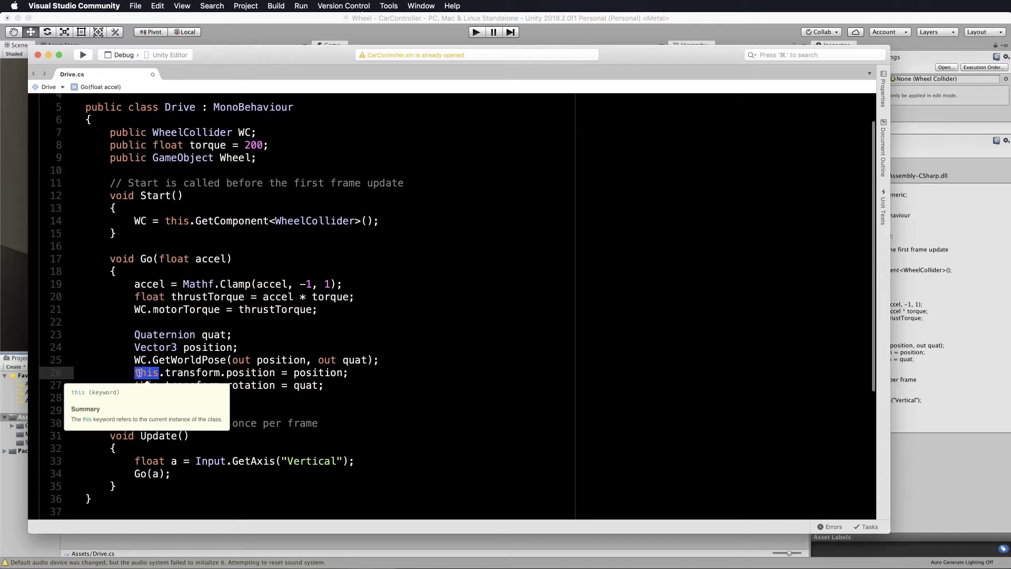
{"action": "type", "text": "Wheel"}
{"action": "key", "text": "Escape"}
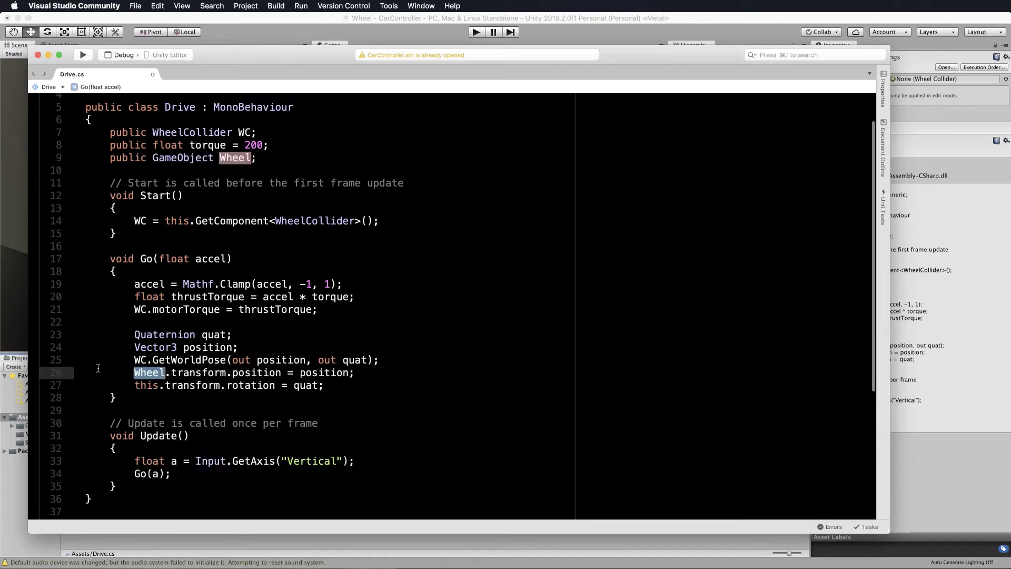
{"action": "left_click_drag", "start_coordinate": [153, 386], "coordinate": [138, 387]}
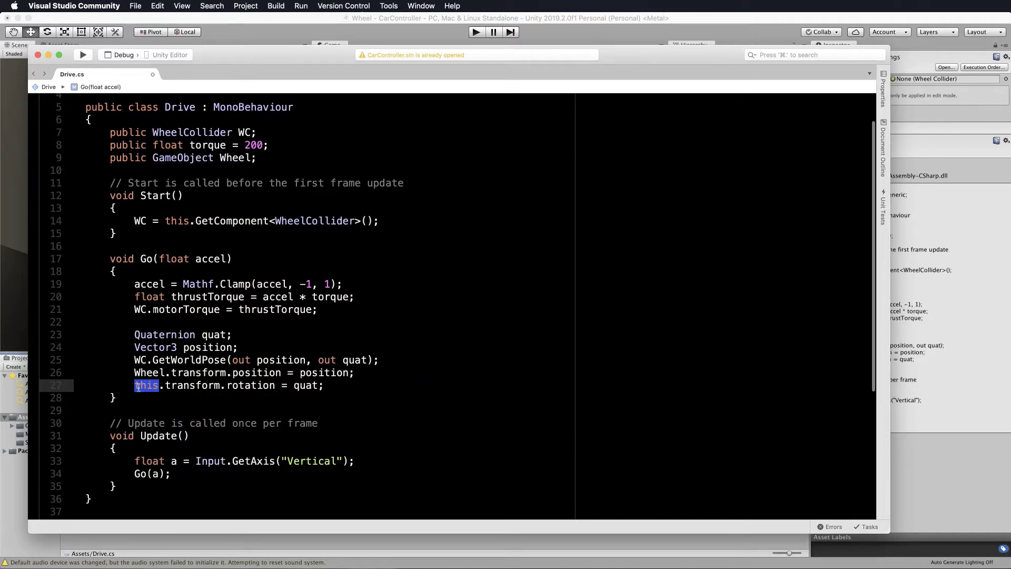
{"action": "type", "text": "Wheel"}
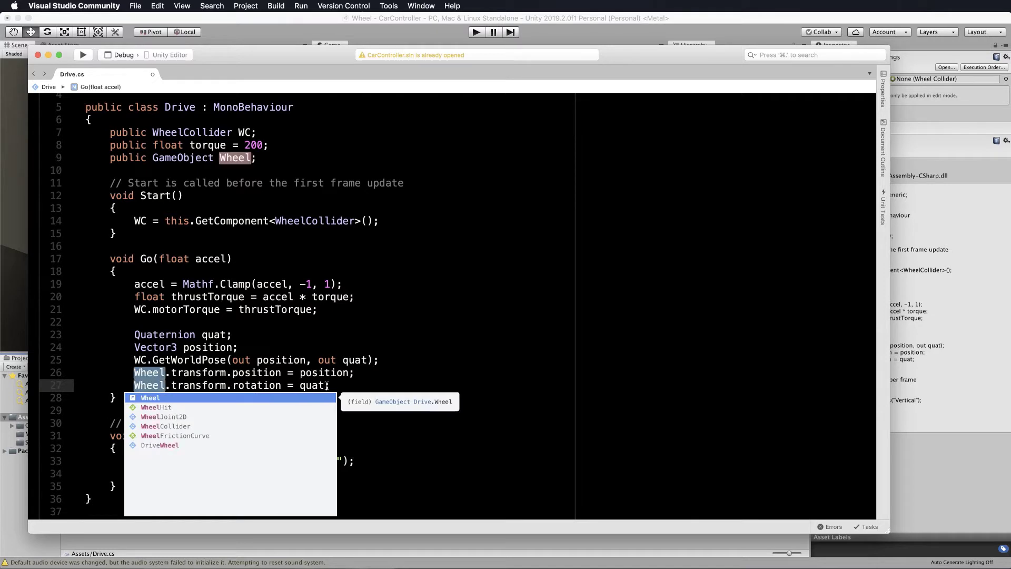
{"action": "left_click", "coordinate": [345, 386]}
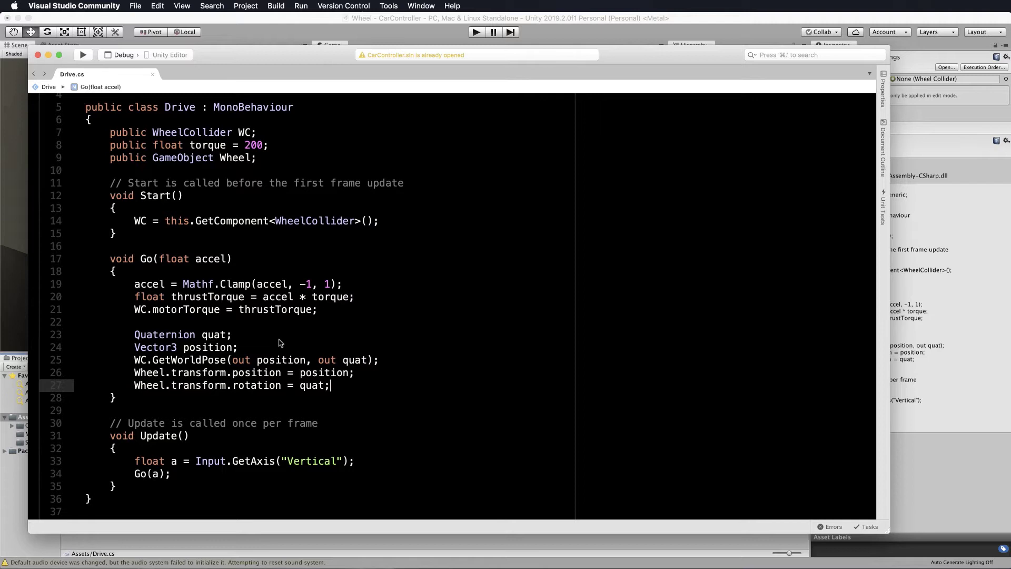
Assign FRM, BRM, BLM and FLM to the Wheel field of FRC, BRC, BLC and FLC's Drive scripts
{"action": "left_click", "coordinate": [721, 19]}
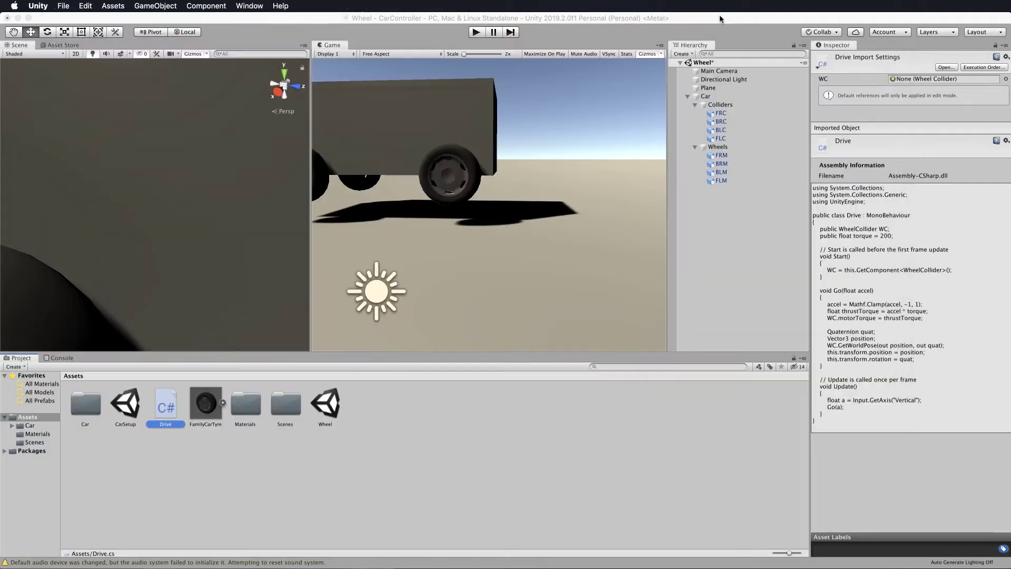
{"action": "left_click", "coordinate": [721, 114]}
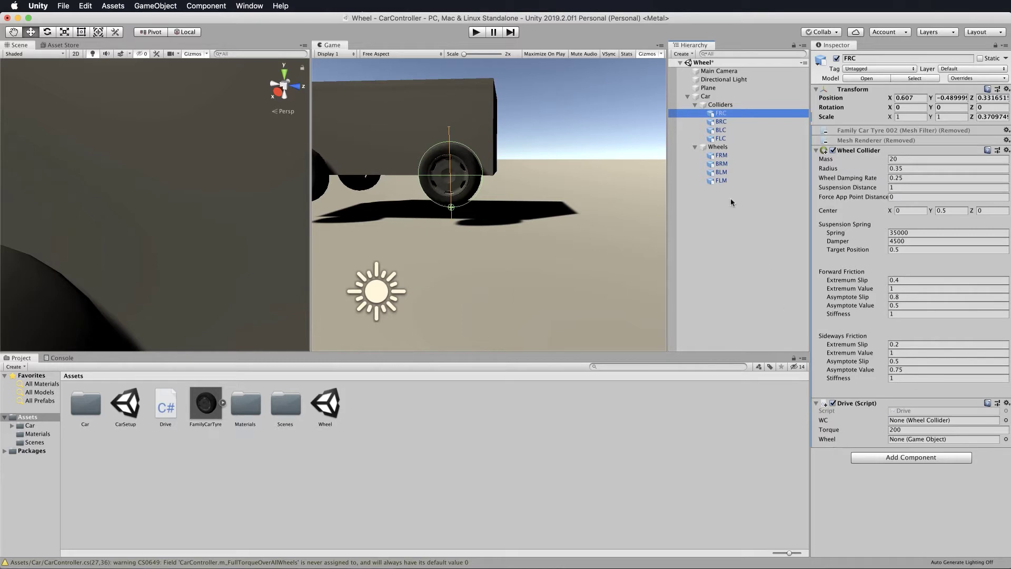
{"action": "left_click_drag", "start_coordinate": [722, 157], "coordinate": [925, 441]}
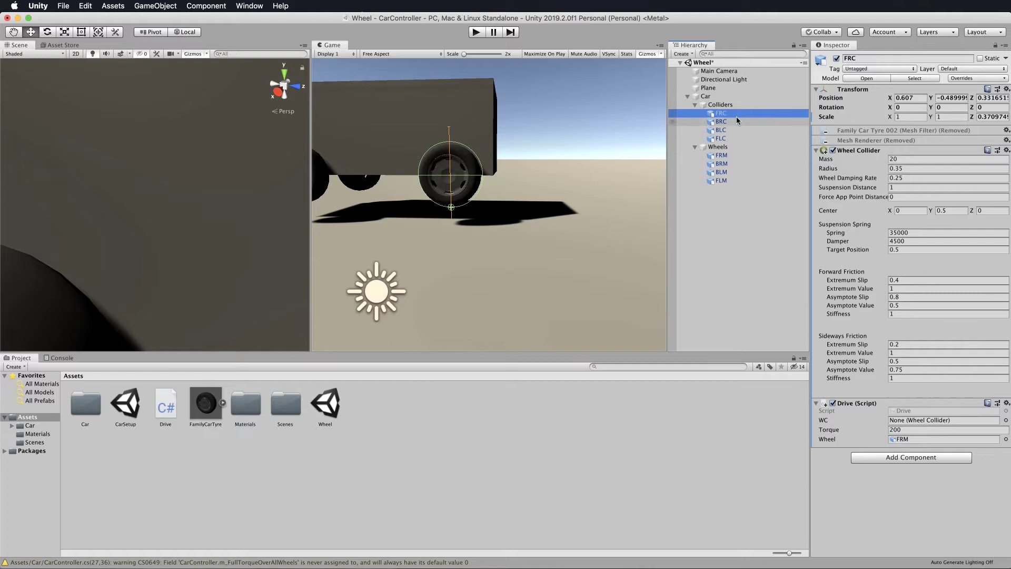
{"action": "left_click", "coordinate": [727, 124]}
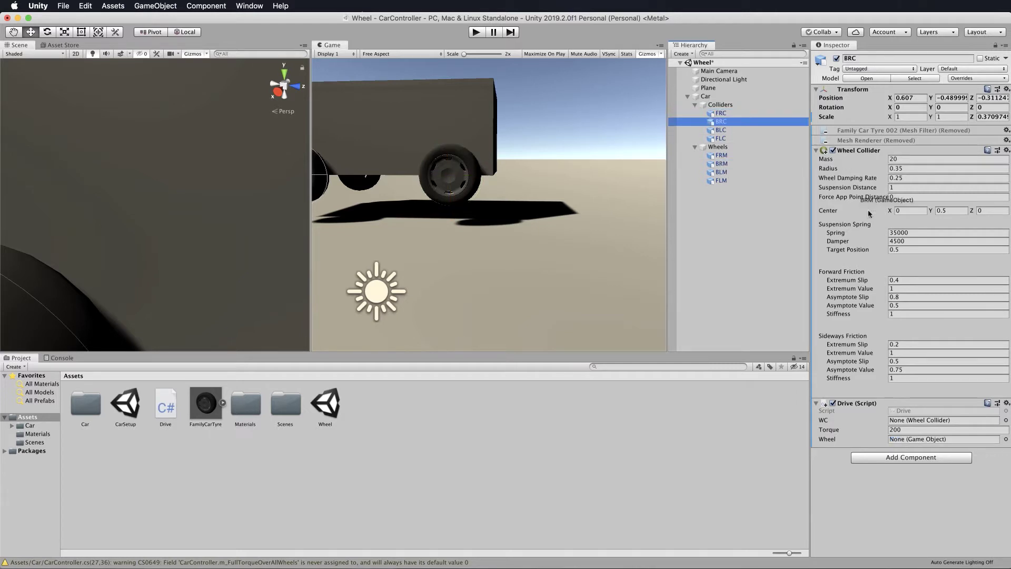
{"action": "left_click_drag", "start_coordinate": [721, 163], "coordinate": [927, 440]}
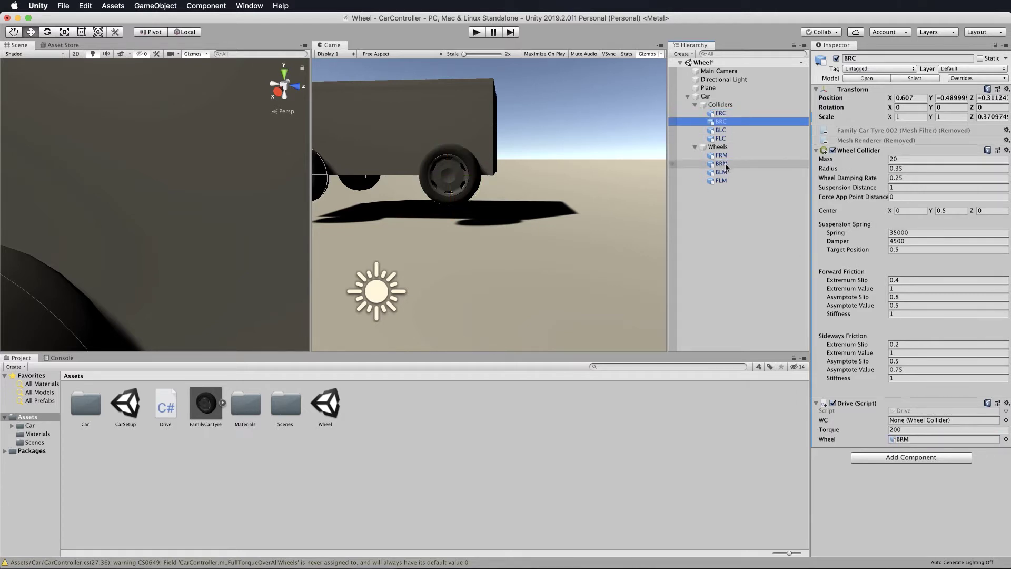
{"action": "left_click", "coordinate": [721, 130]}
{"action": "left_click_drag", "start_coordinate": [722, 171], "coordinate": [925, 439]}
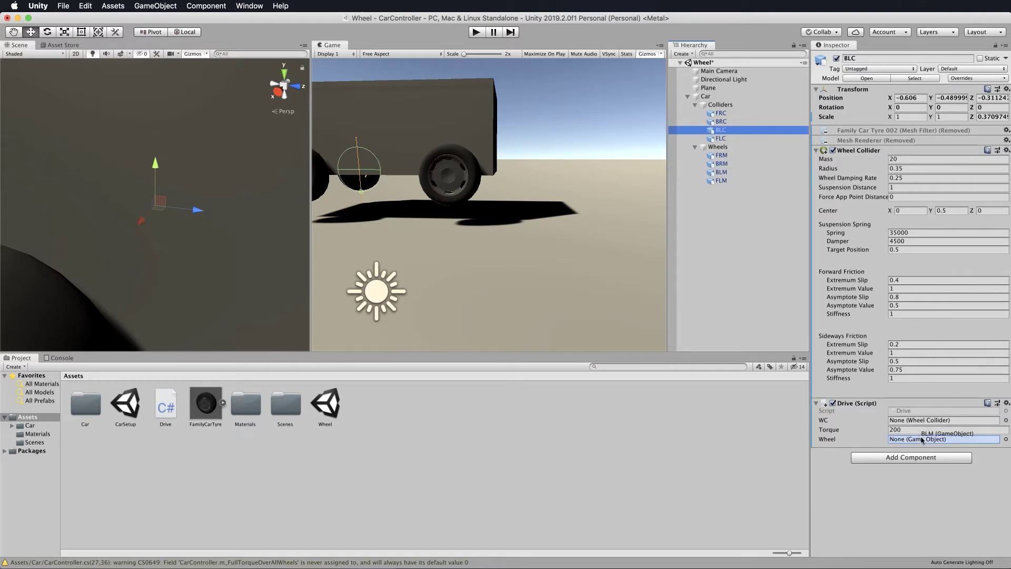
{"action": "left_click", "coordinate": [723, 139]}
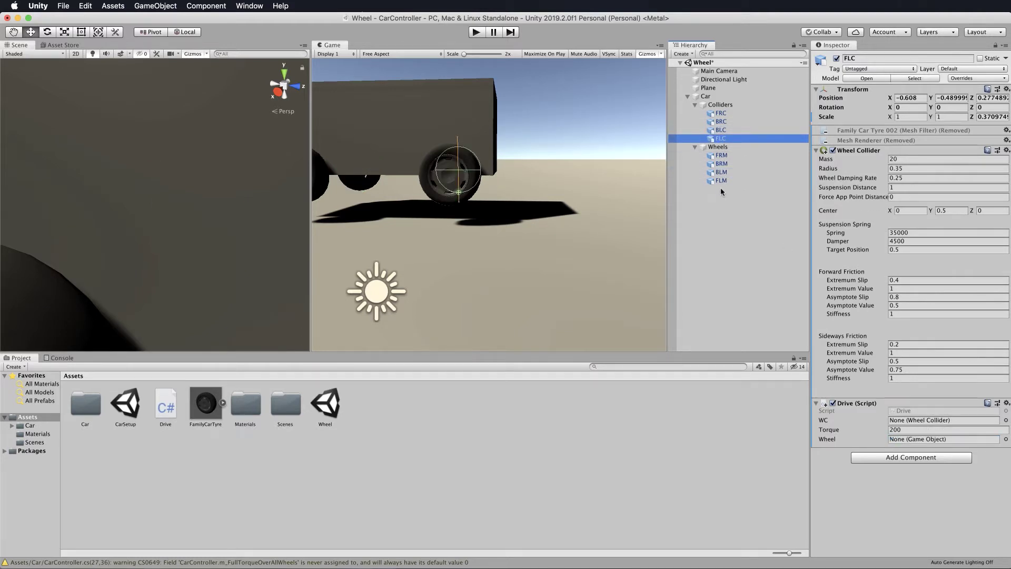
{"action": "left_click_drag", "start_coordinate": [721, 180], "coordinate": [935, 442]}
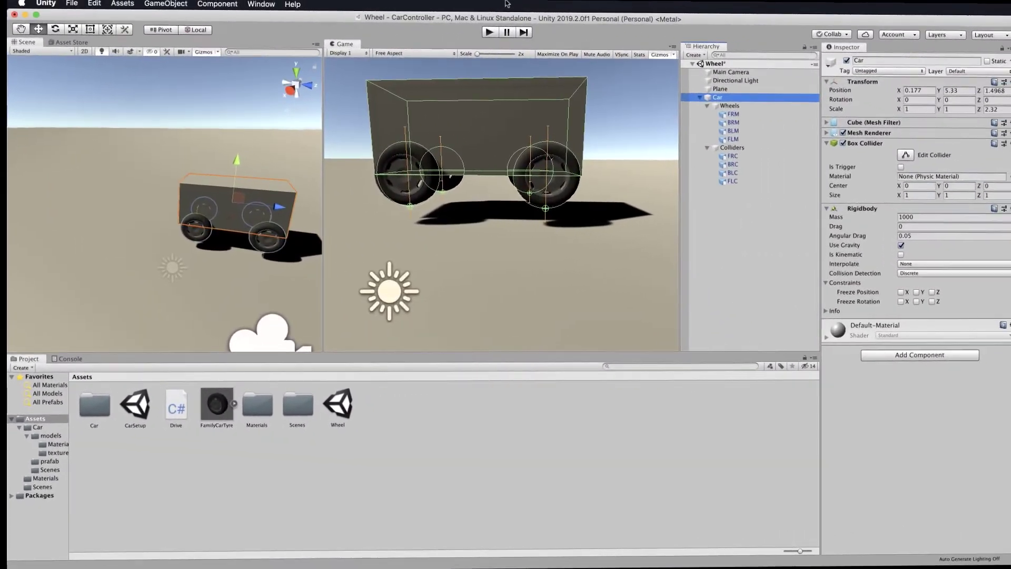
{"action": "left_click", "coordinate": [476, 32]}
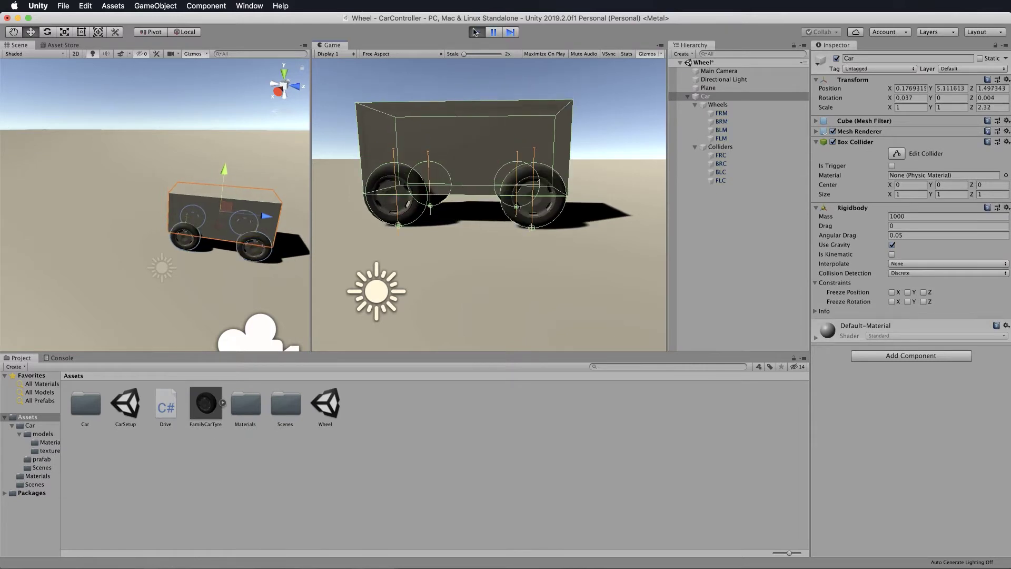
{"action": "key", "text": "Up"}
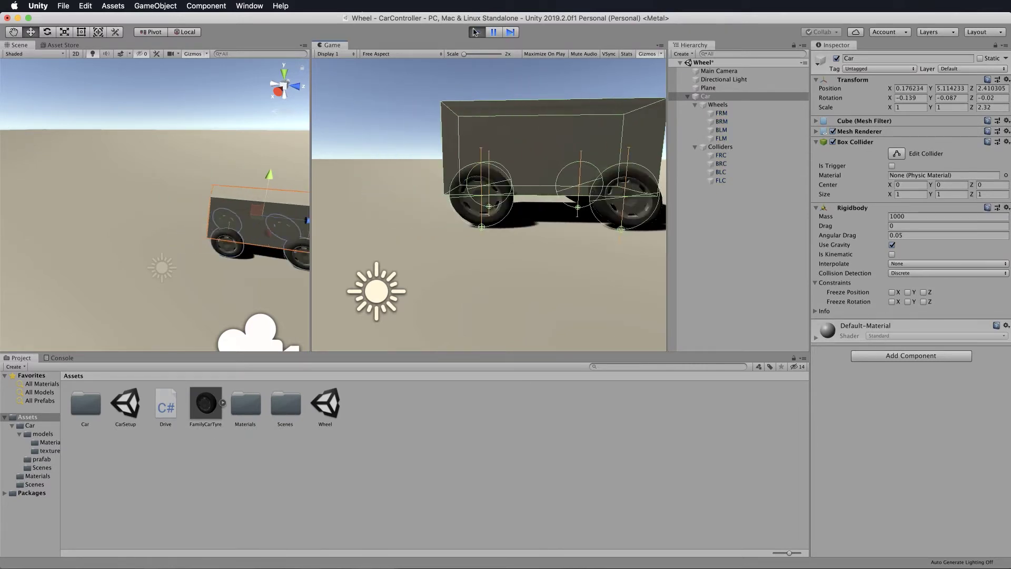
{"action": "key", "text": "Down"}
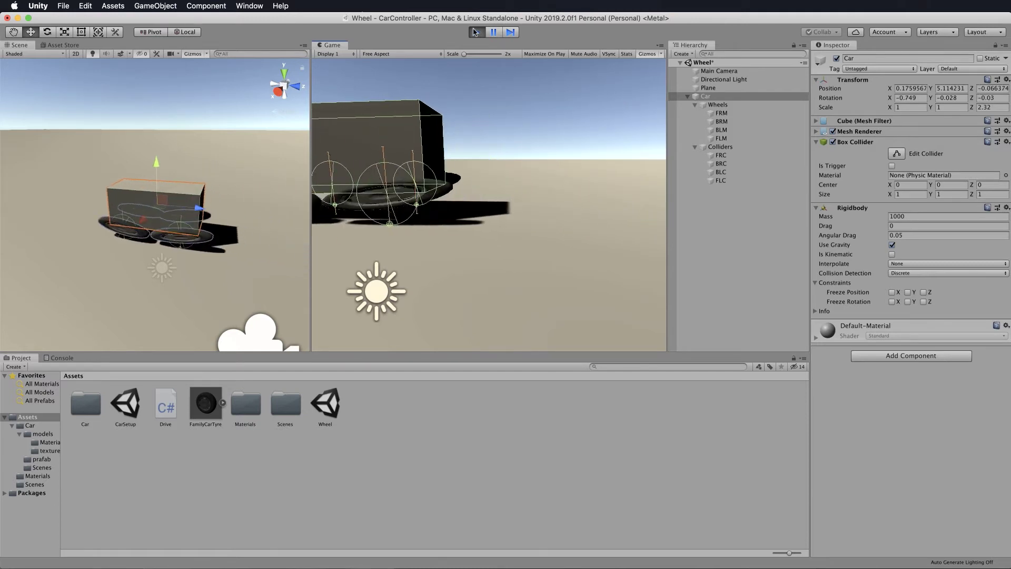
{"action": "key", "text": "Up"}
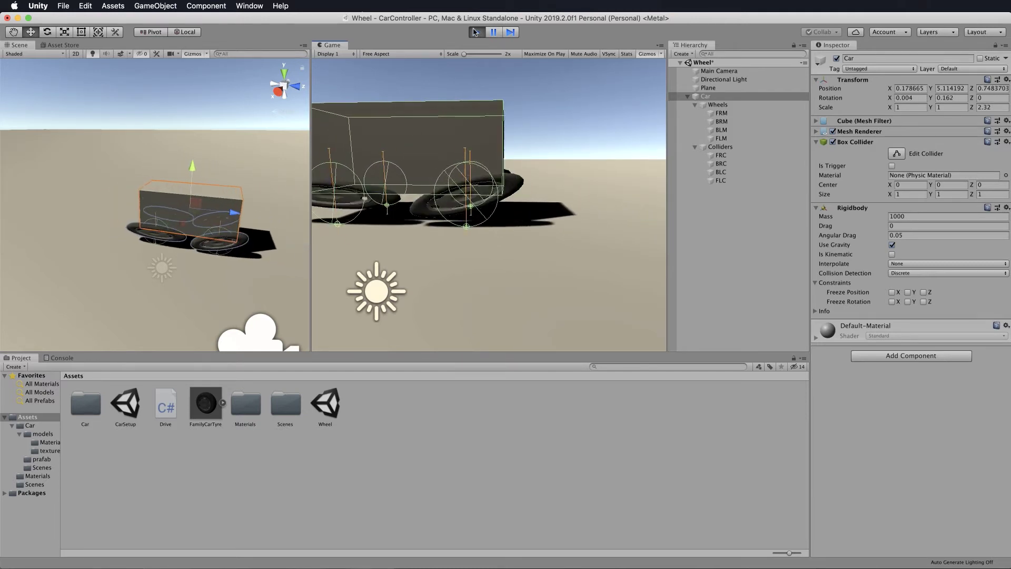
{"action": "left_click", "coordinate": [475, 32]}
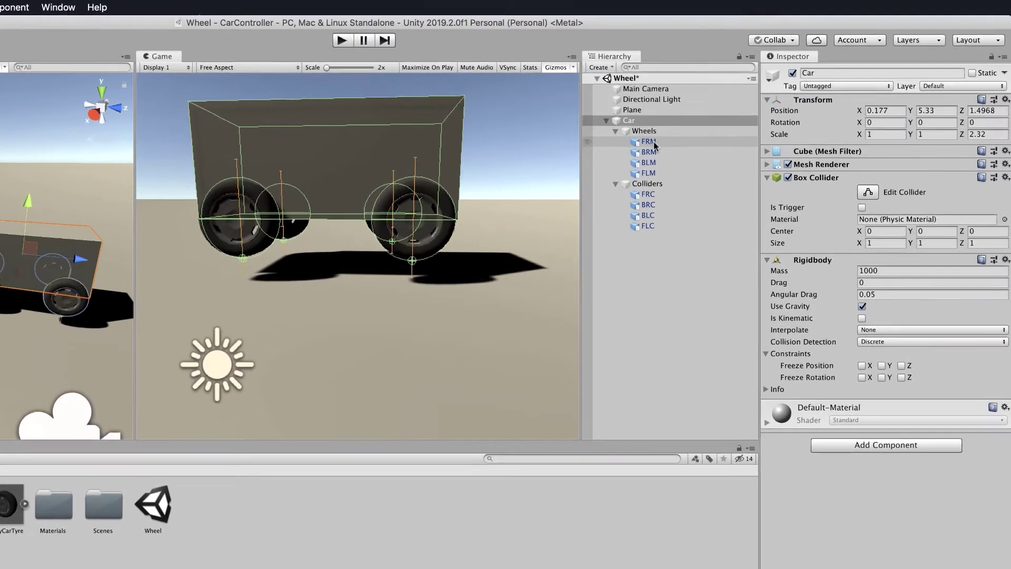
{"action": "left_click", "coordinate": [654, 141]}
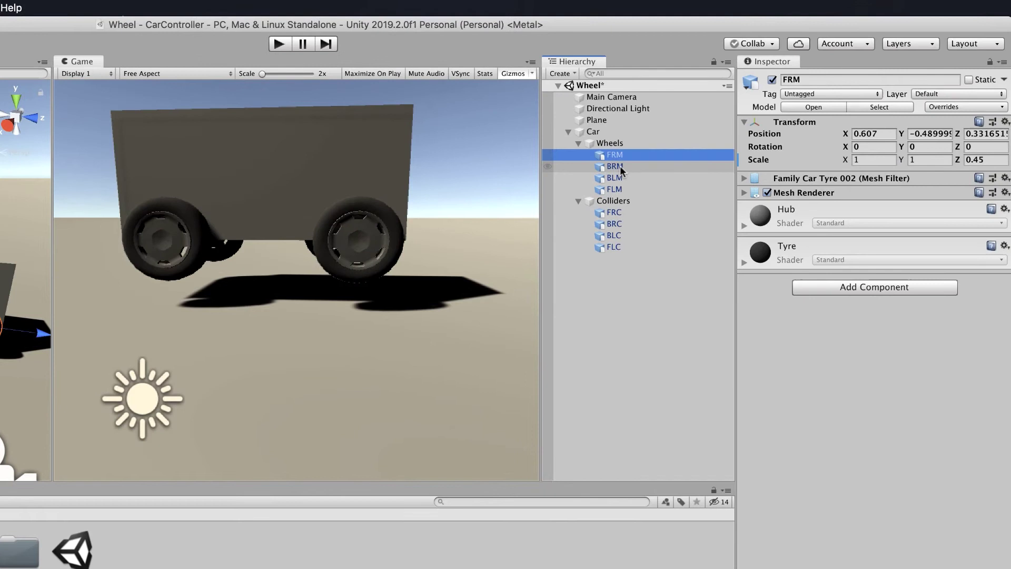
{"action": "left_click", "coordinate": [656, 151]}
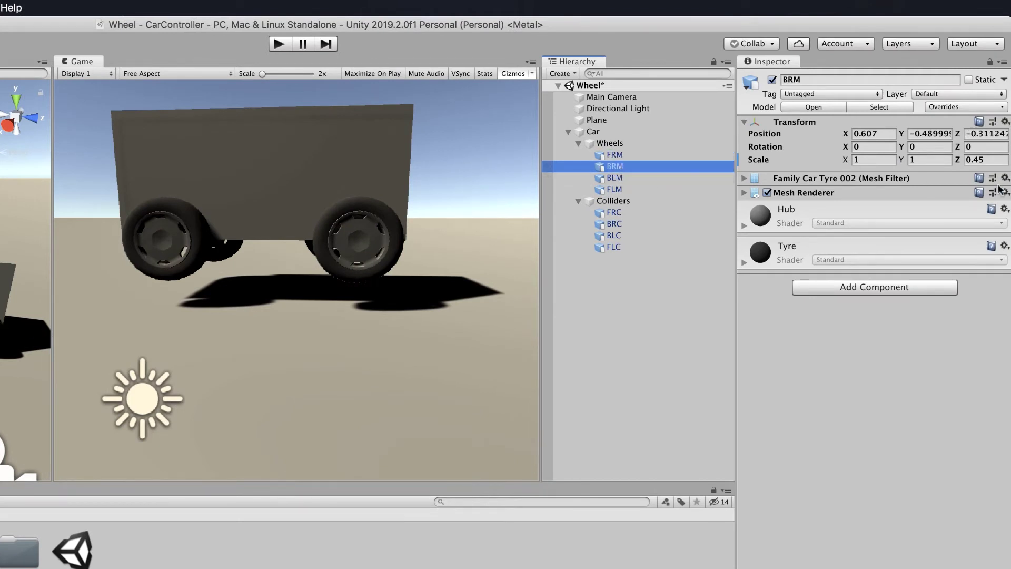
{"action": "left_click", "coordinate": [622, 178]}
{"action": "left_click", "coordinate": [621, 190]}
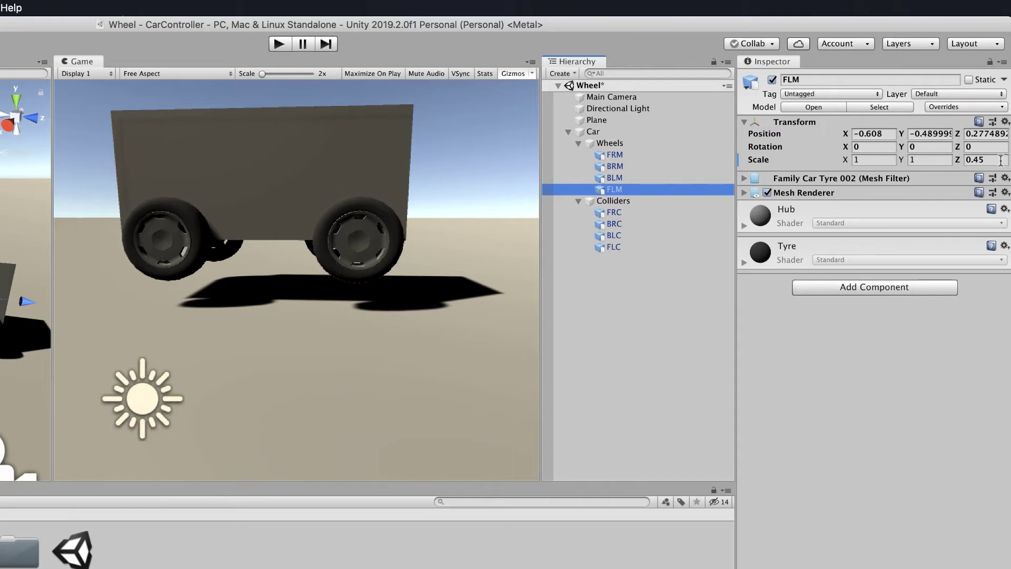
{"action": "left_click", "coordinate": [598, 135]}
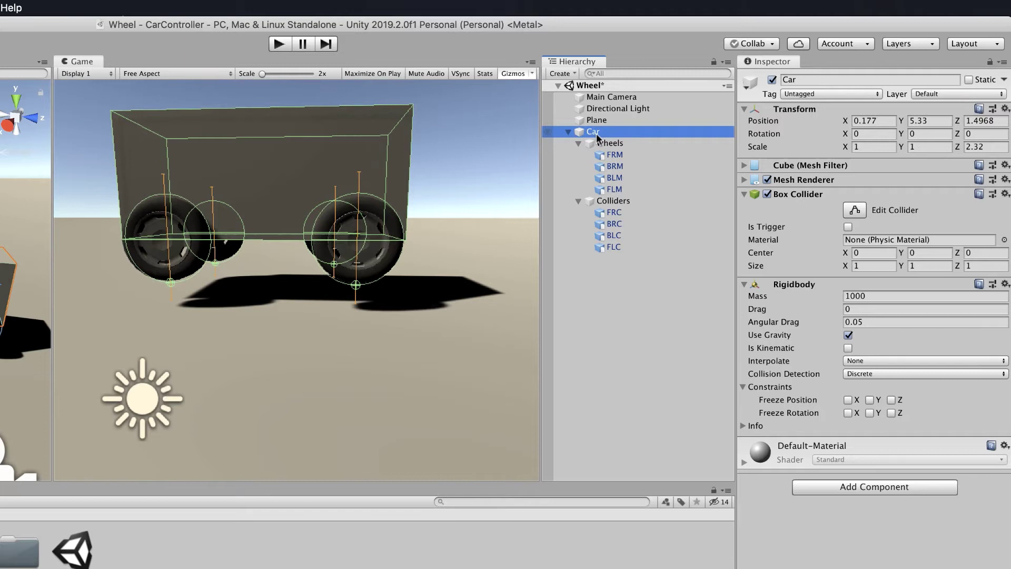
{"action": "left_click", "coordinate": [614, 154]}
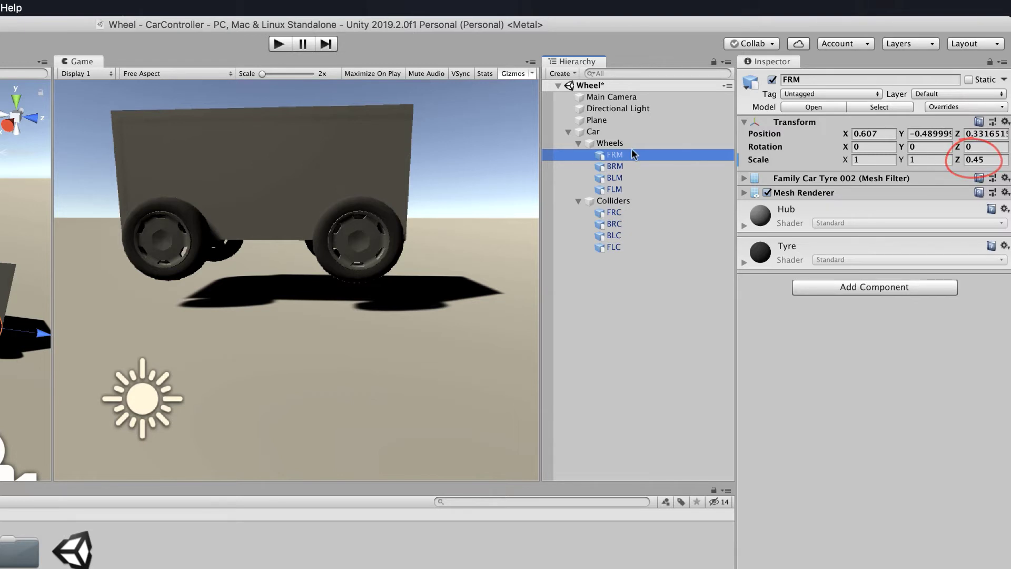
{"action": "left_click", "coordinate": [595, 133]}
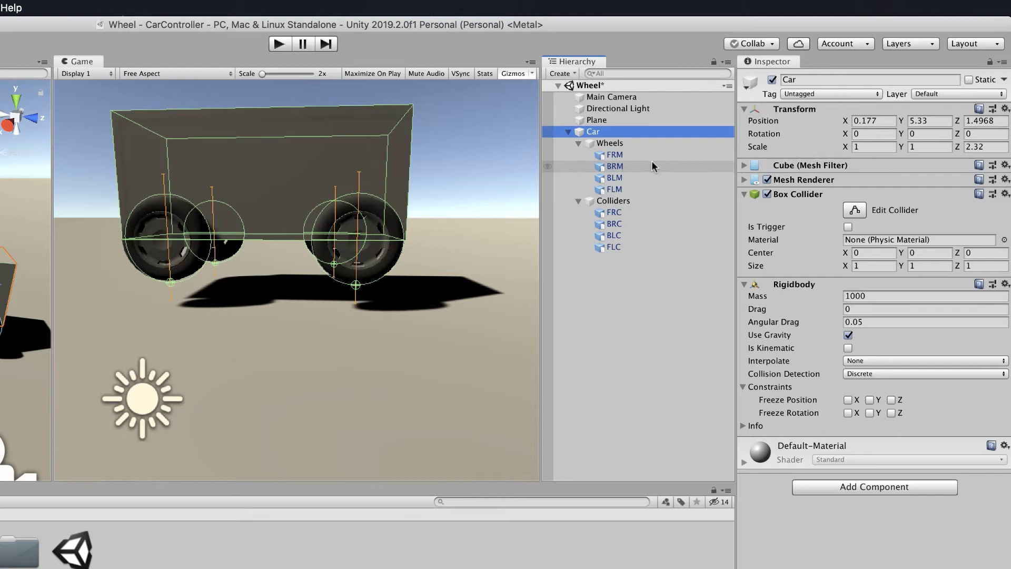
{"action": "left_click", "coordinate": [625, 152]}
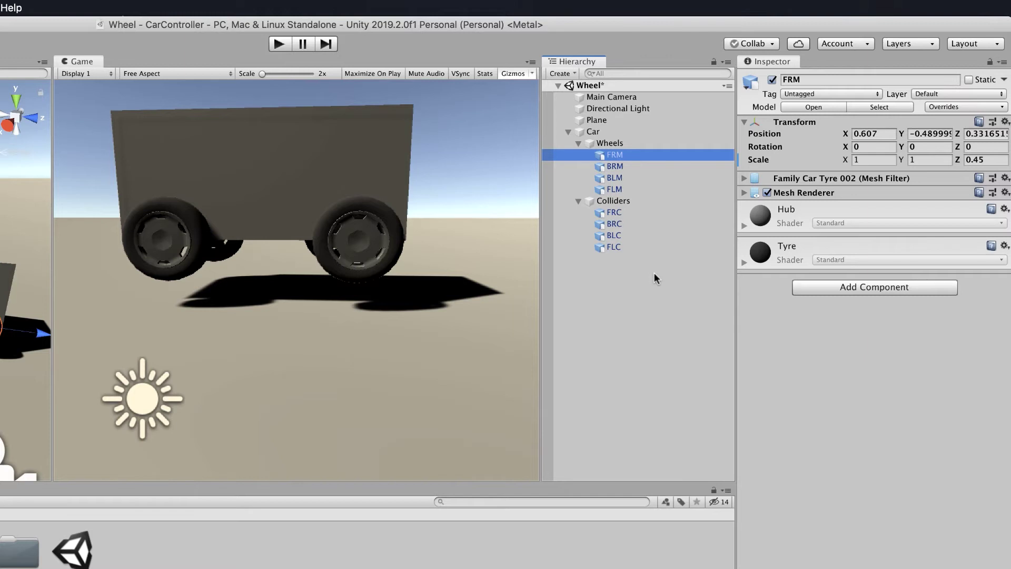
Create an empty CarParent object and move Car and the Wheels group under it
{"action": "right_click", "coordinate": [587, 289]}
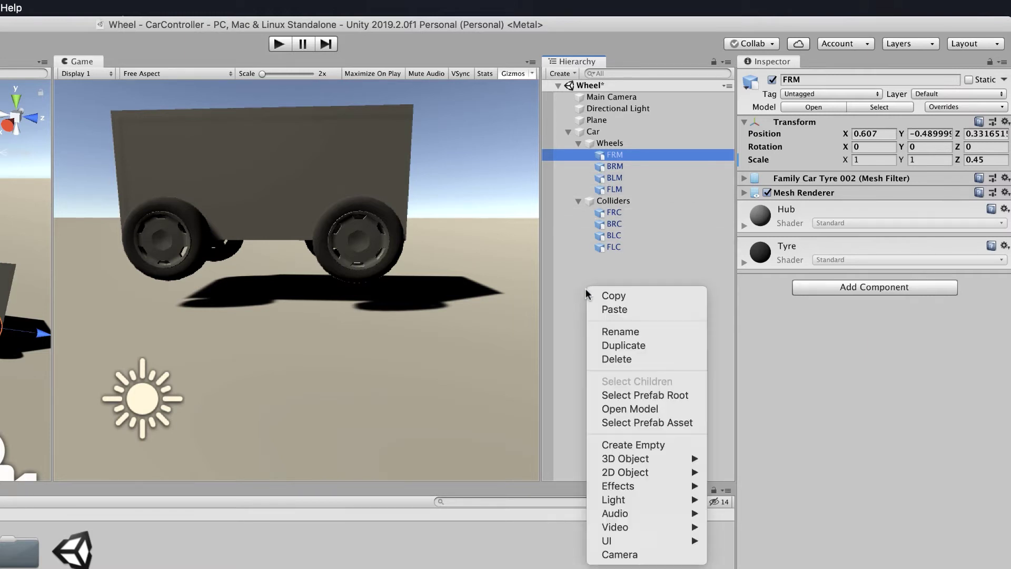
{"action": "left_click", "coordinate": [651, 446]}
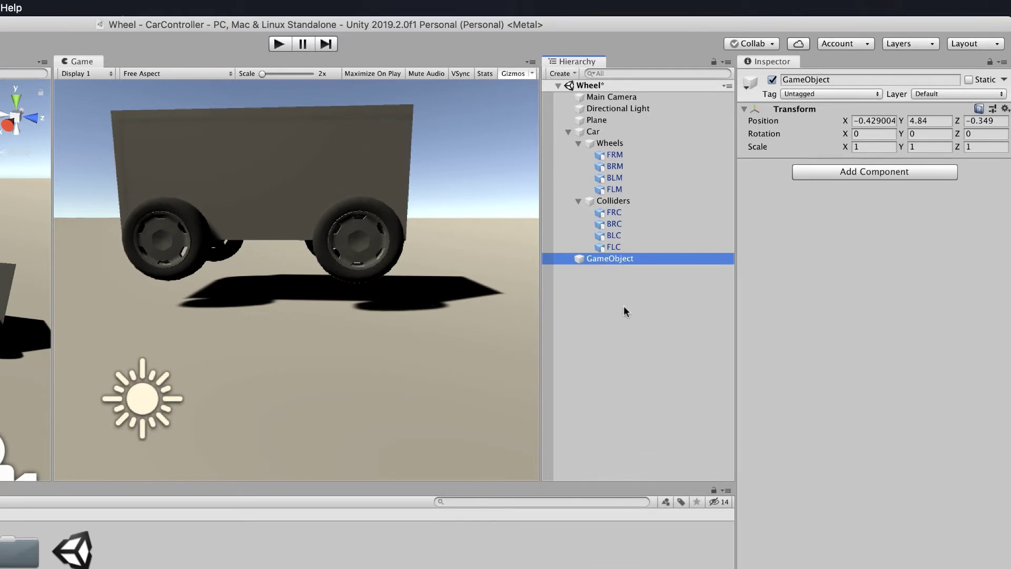
{"action": "key", "text": "Return"}
{"action": "type", "text": "Car"}
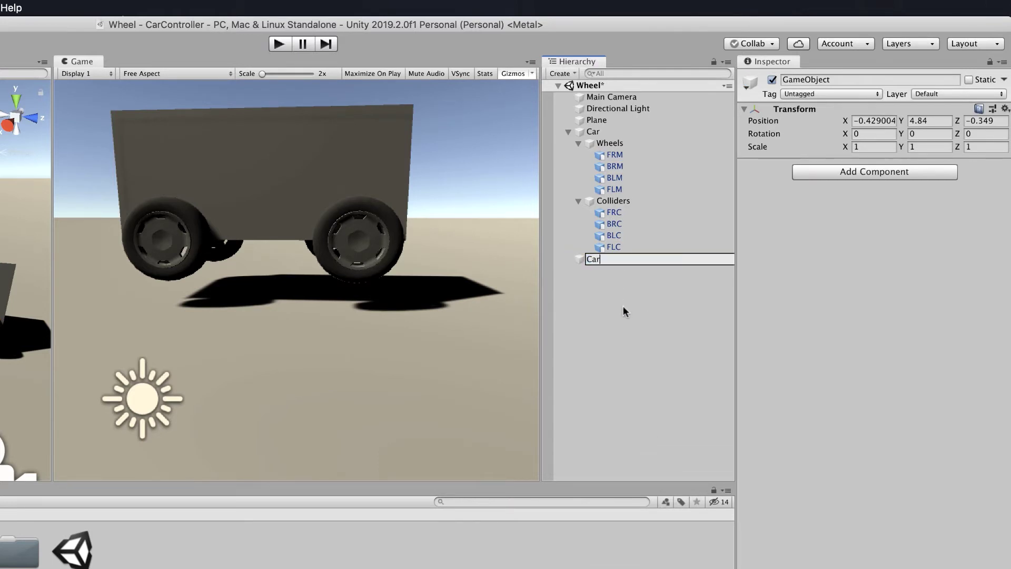
{"action": "type", "text": "Parent"}
{"action": "key", "text": "Return"}
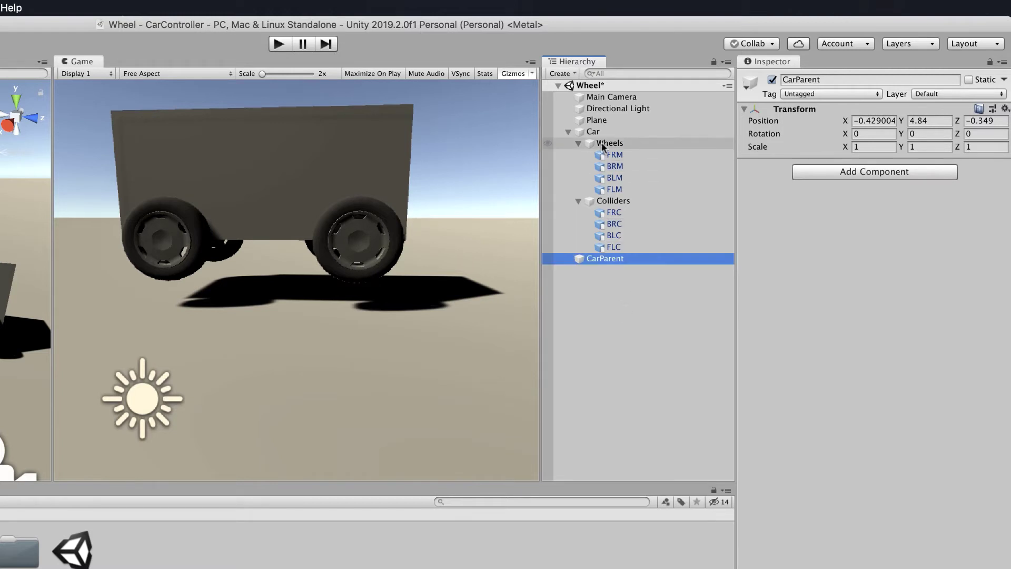
{"action": "left_click_drag", "start_coordinate": [593, 133], "coordinate": [619, 263]}
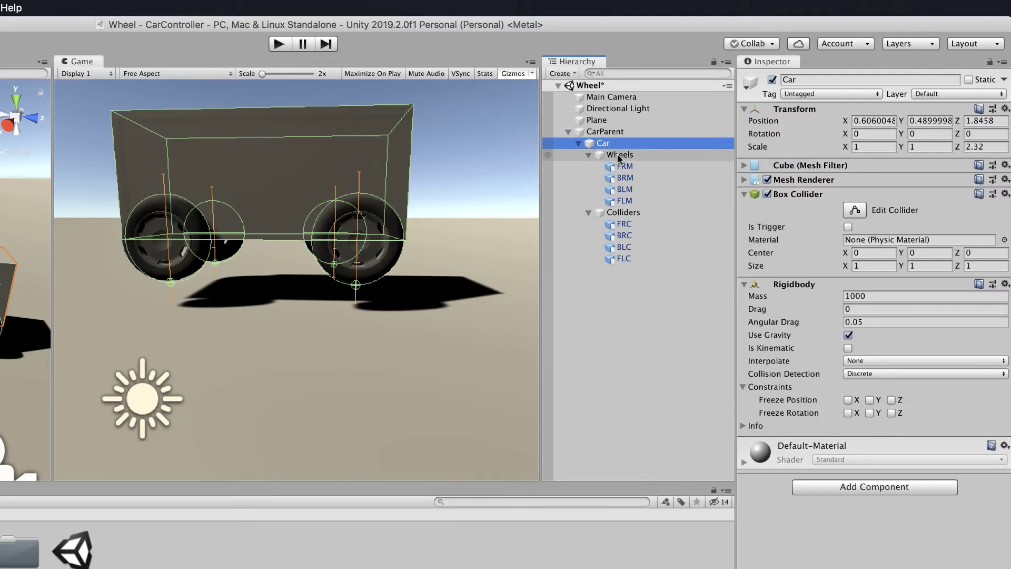
{"action": "left_click_drag", "start_coordinate": [620, 157], "coordinate": [616, 133]}
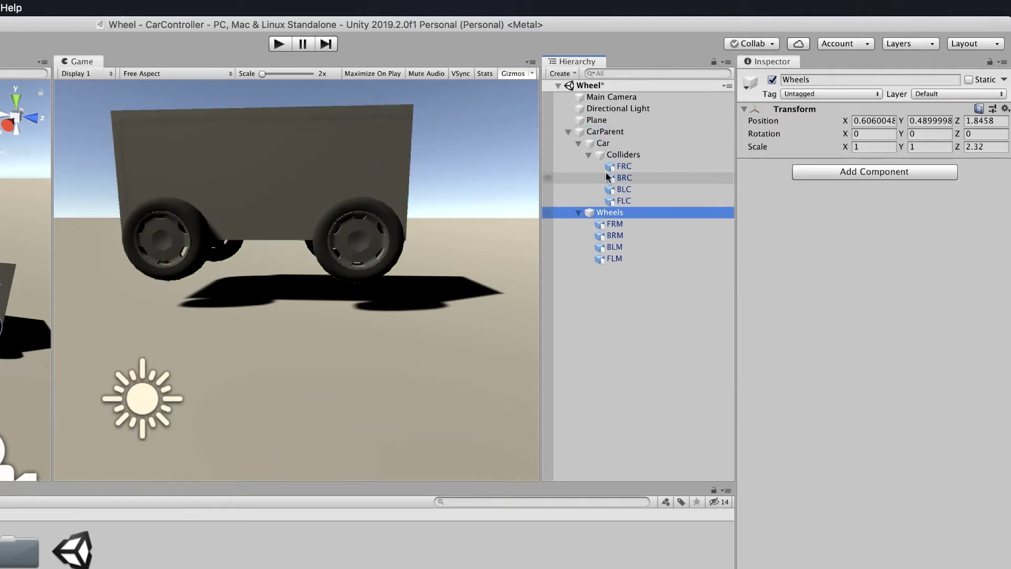
Set Transform Scale Z to 1 on colliders FRC, BRC, BLC and FLC together
{"action": "left_click", "coordinate": [603, 145]}
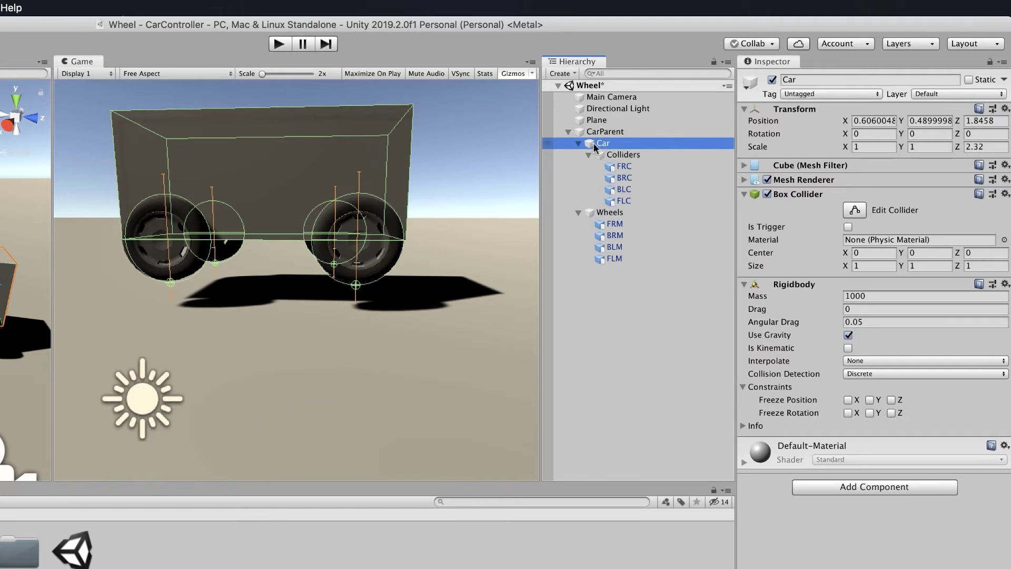
{"action": "left_click", "coordinate": [629, 153]}
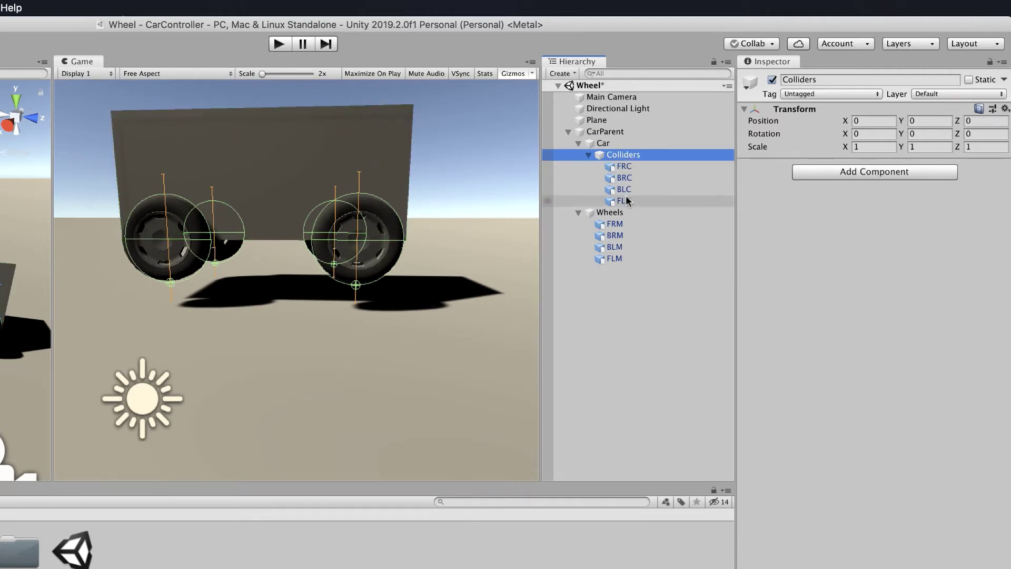
{"action": "left_click", "coordinate": [627, 167]}
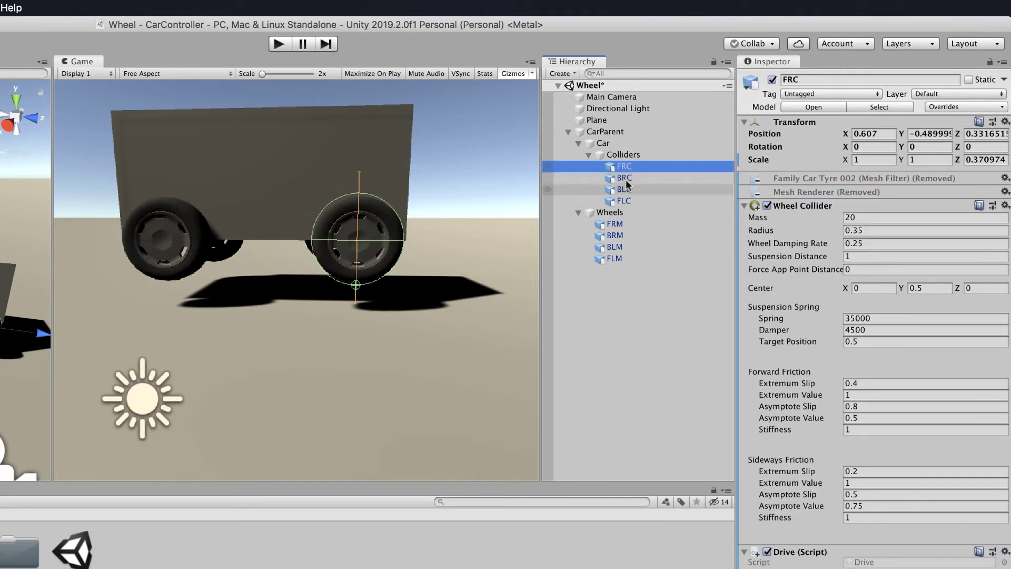
{"action": "left_click", "coordinate": [626, 202], "text": "shift"}
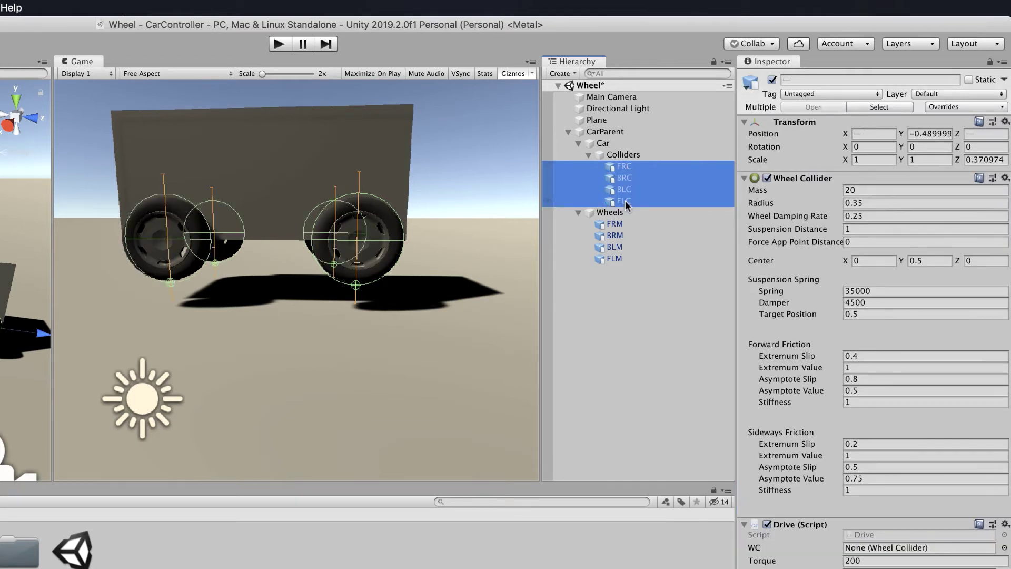
{"action": "left_click_drag", "start_coordinate": [1004, 157], "coordinate": [966, 161]}
{"action": "type", "text": "1"}
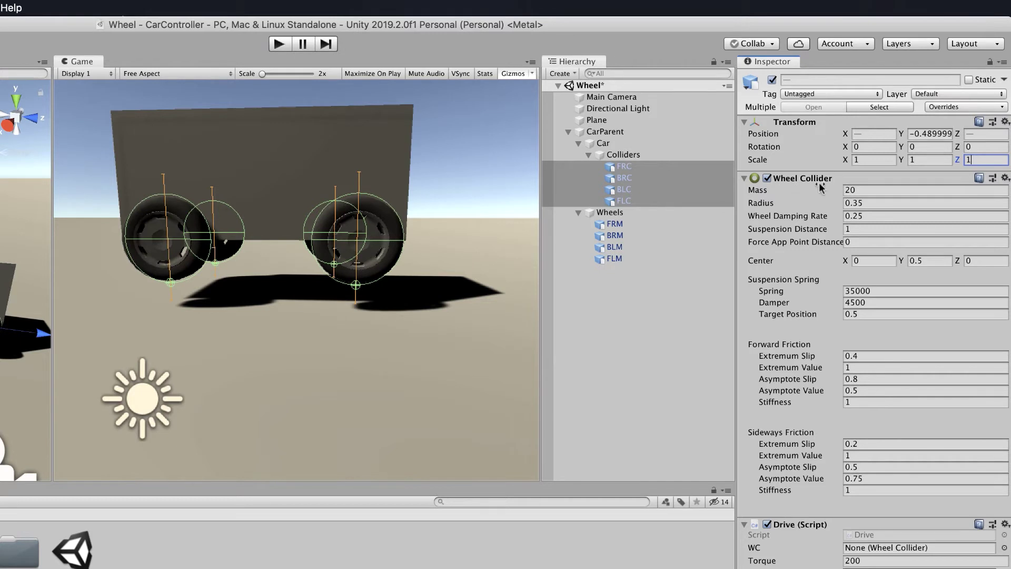
{"action": "left_click", "coordinate": [620, 226]}
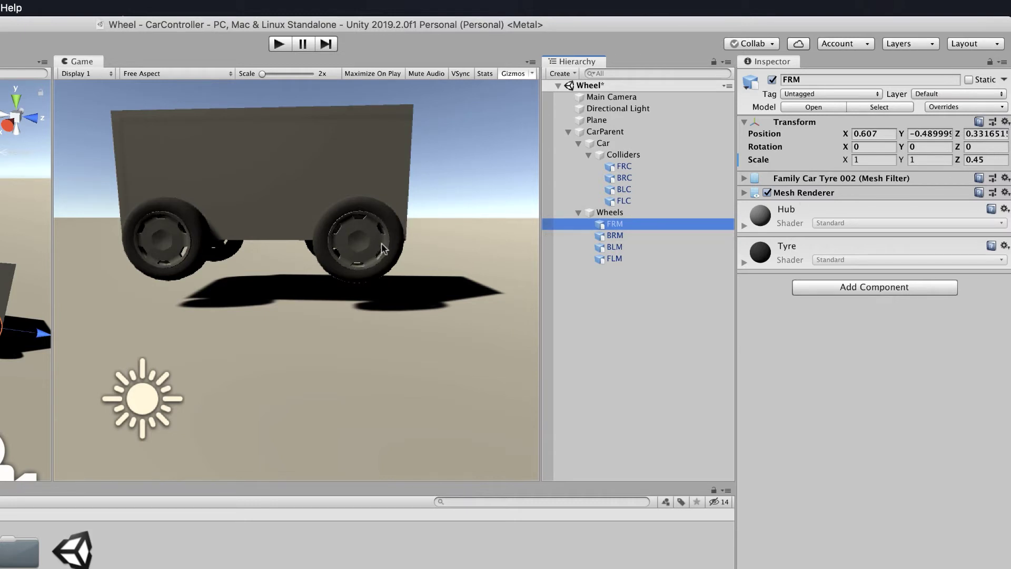
Set Scale Z to 1 on the Wheels group, then on FRM, BRM, BLM and FLM together
{"action": "left_click", "coordinate": [616, 216]}
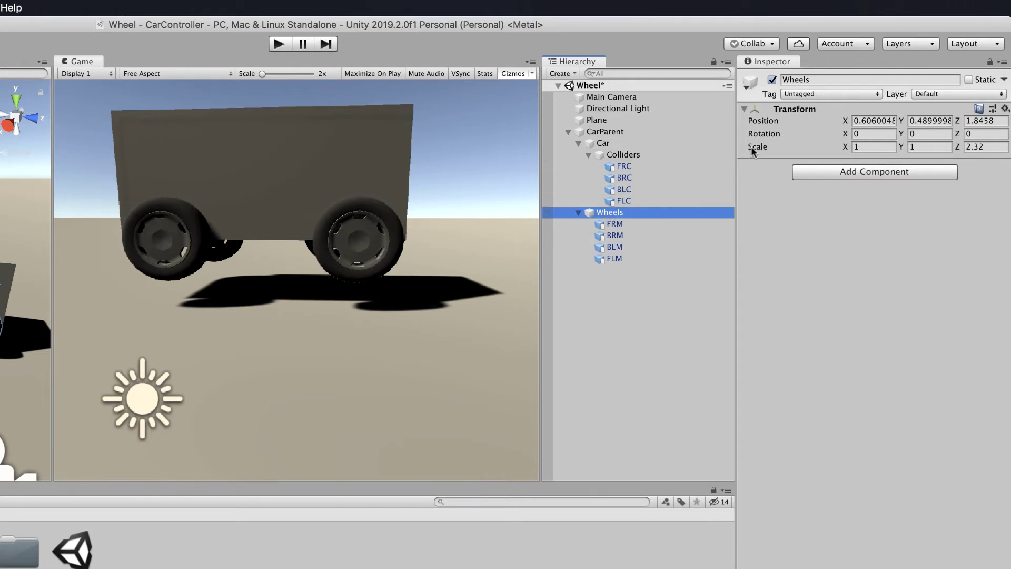
{"action": "left_click", "coordinate": [978, 147]}
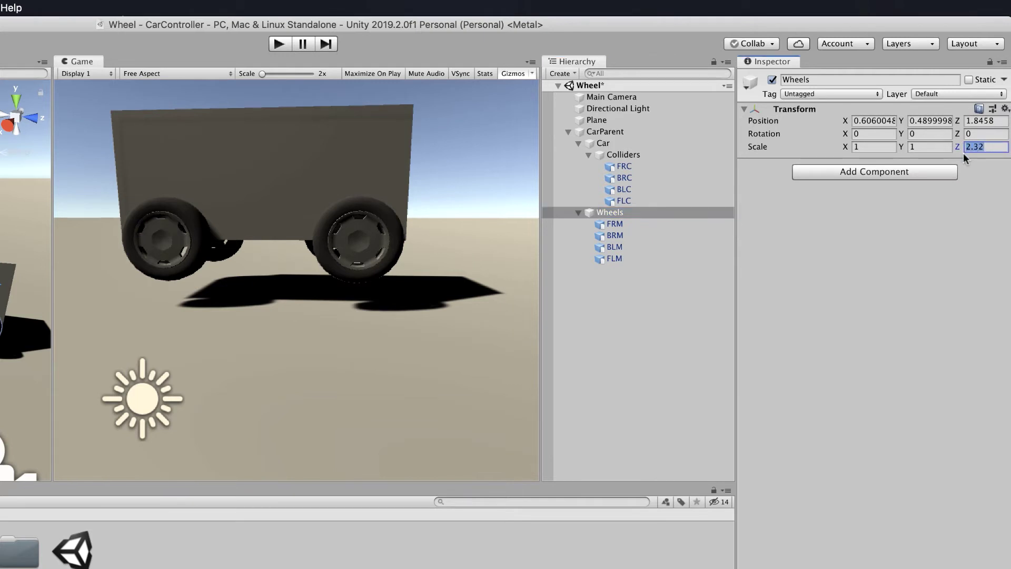
{"action": "type", "text": "1"}
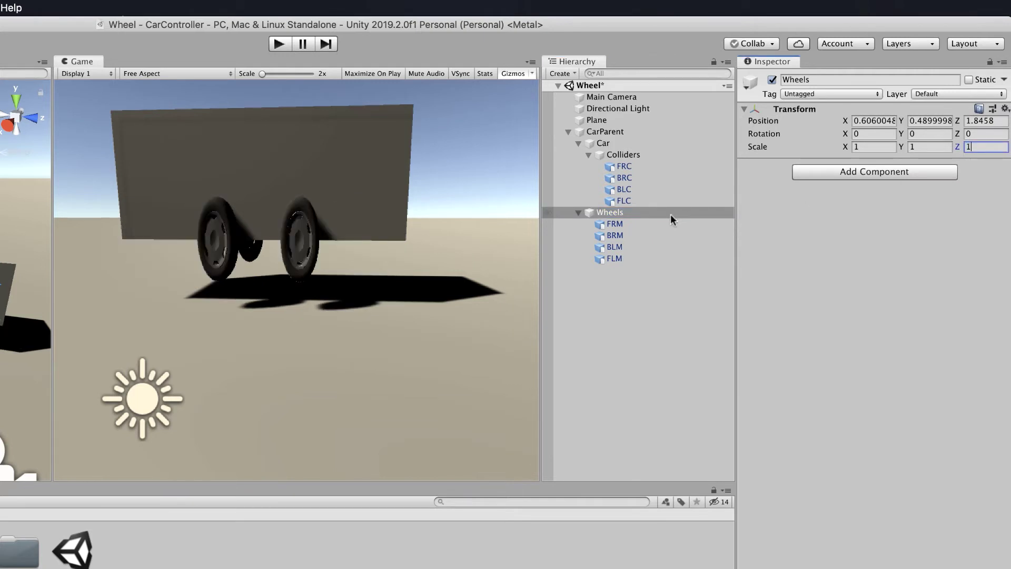
{"action": "left_click", "coordinate": [622, 223]}
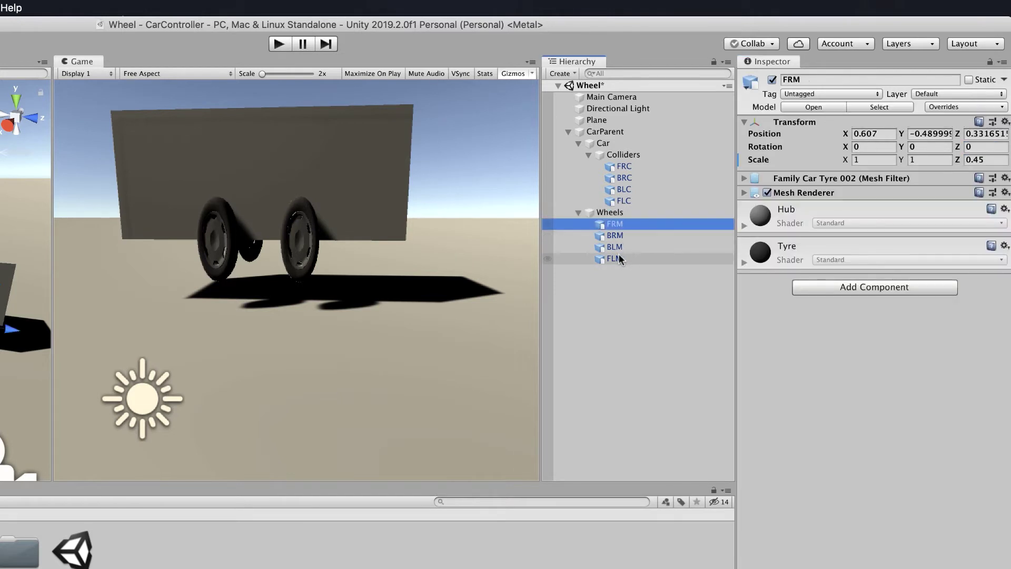
{"action": "left_click", "coordinate": [617, 257], "text": "shift"}
{"action": "left_click", "coordinate": [987, 160]}
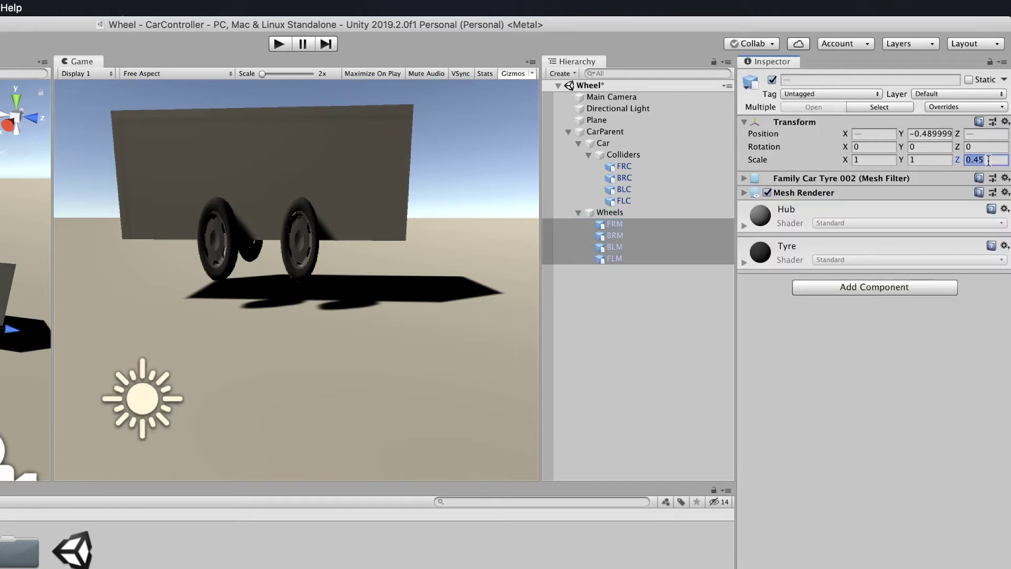
{"action": "type", "text": "1"}
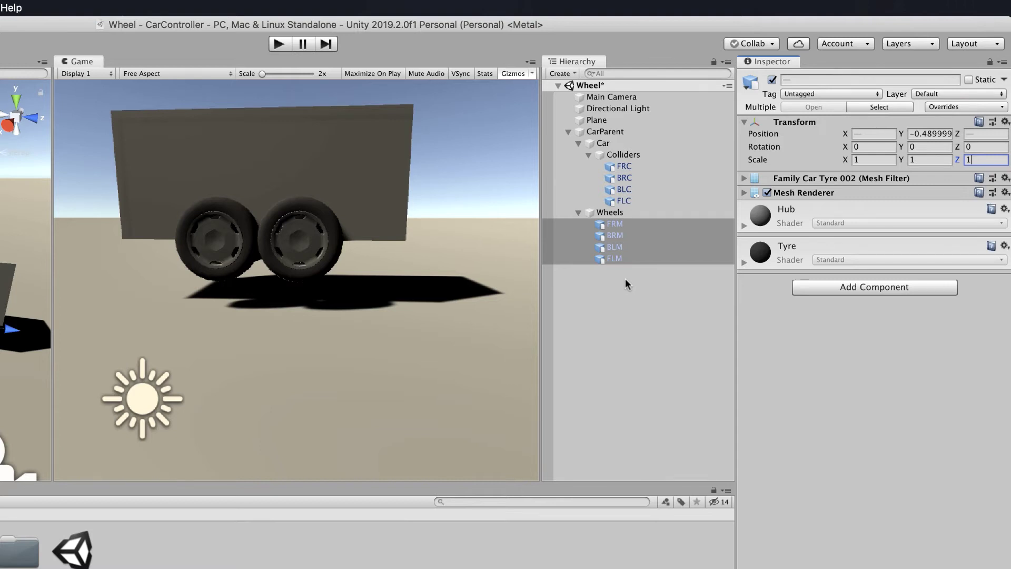
Drag FRM and FLM forward and BRM and BLM back along Z (BRM -0.72, BLM -0.61, FLM 0.85)
{"action": "left_click", "coordinate": [615, 223]}
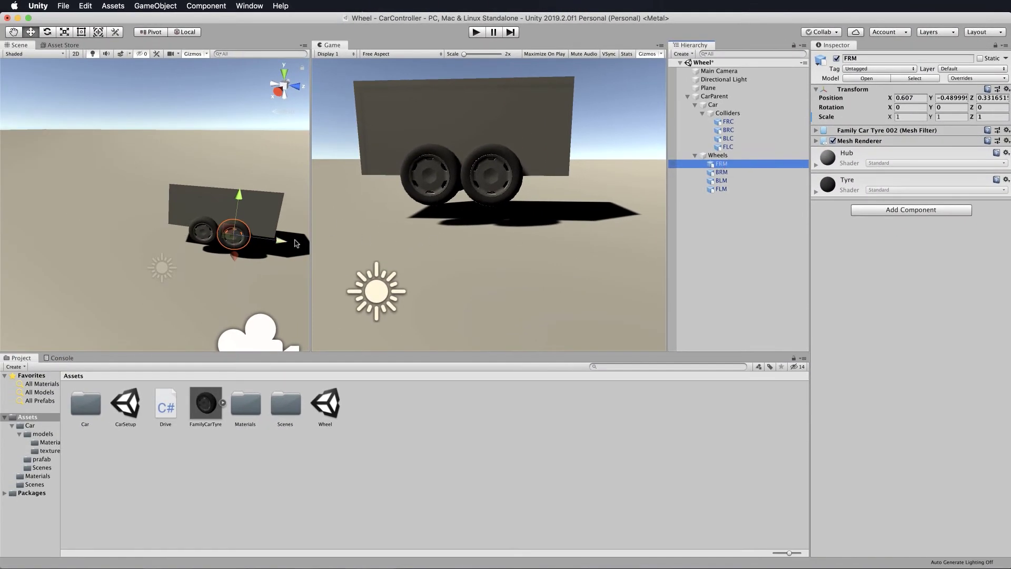
{"action": "left_click_drag", "start_coordinate": [285, 243], "coordinate": [299, 244]}
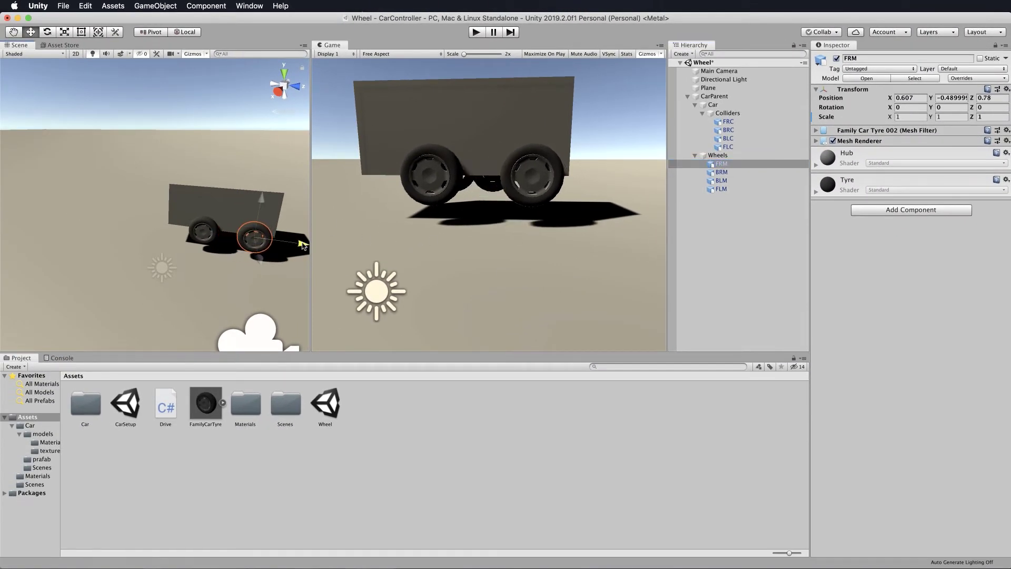
{"action": "left_click", "coordinate": [723, 172]}
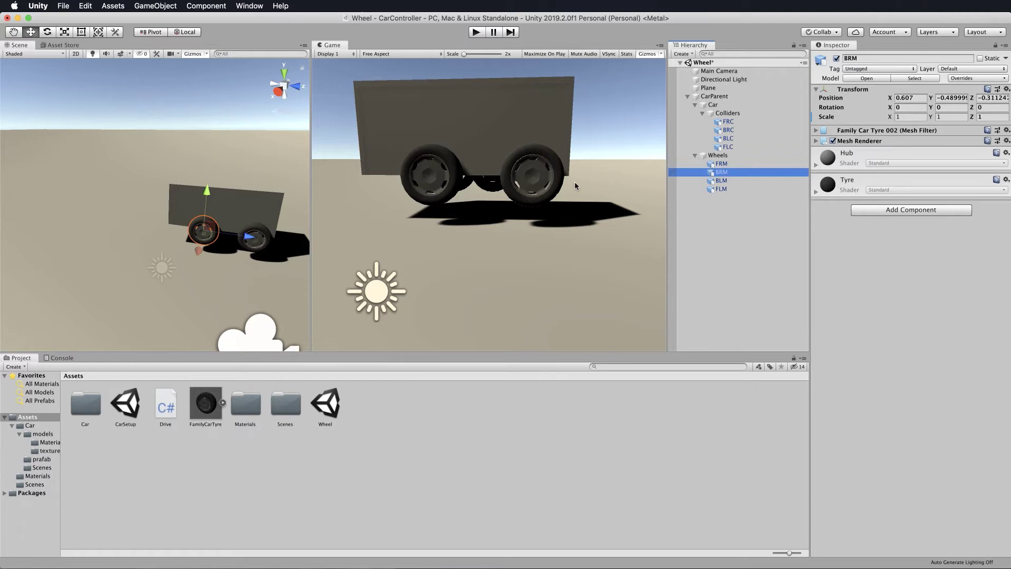
{"action": "left_click_drag", "start_coordinate": [265, 246], "coordinate": [246, 245]}
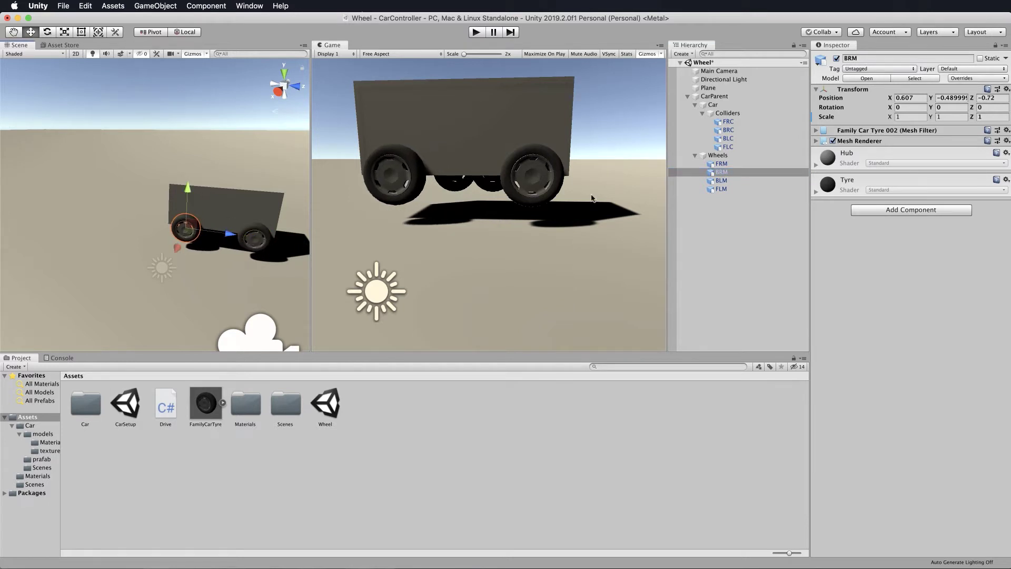
{"action": "left_click", "coordinate": [721, 181]}
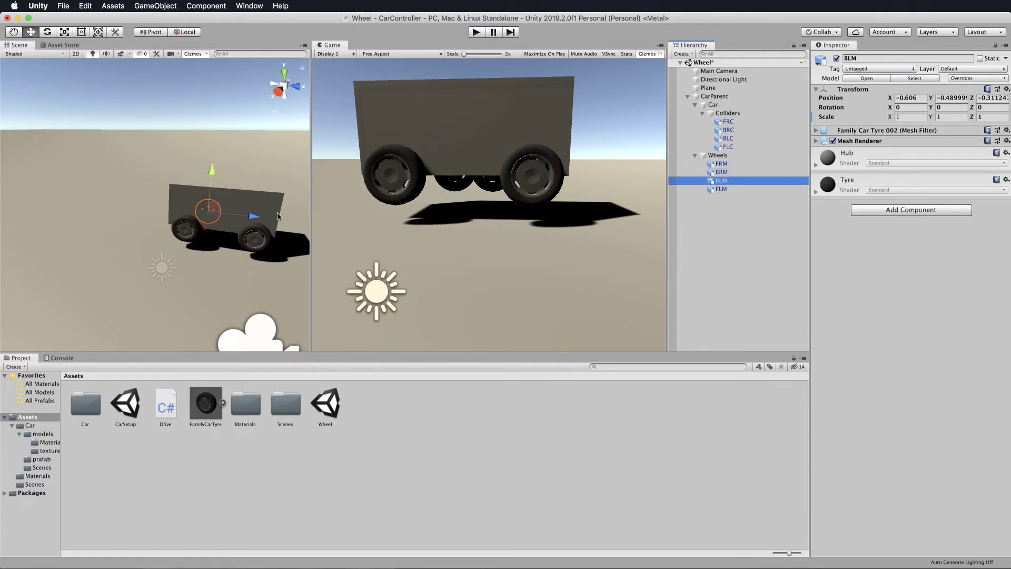
{"action": "left_click_drag", "start_coordinate": [255, 216], "coordinate": [243, 216]}
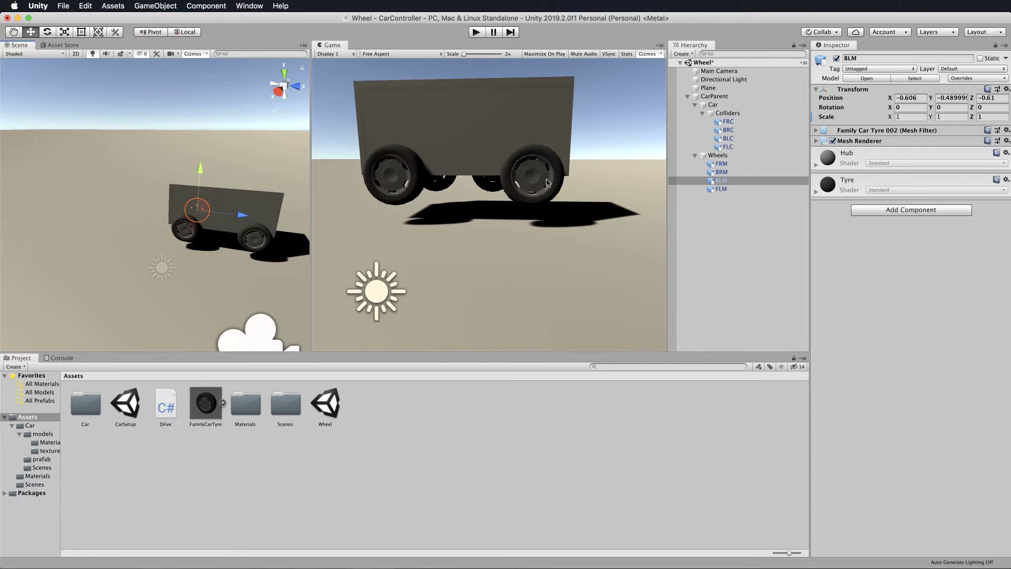
{"action": "left_click", "coordinate": [726, 188]}
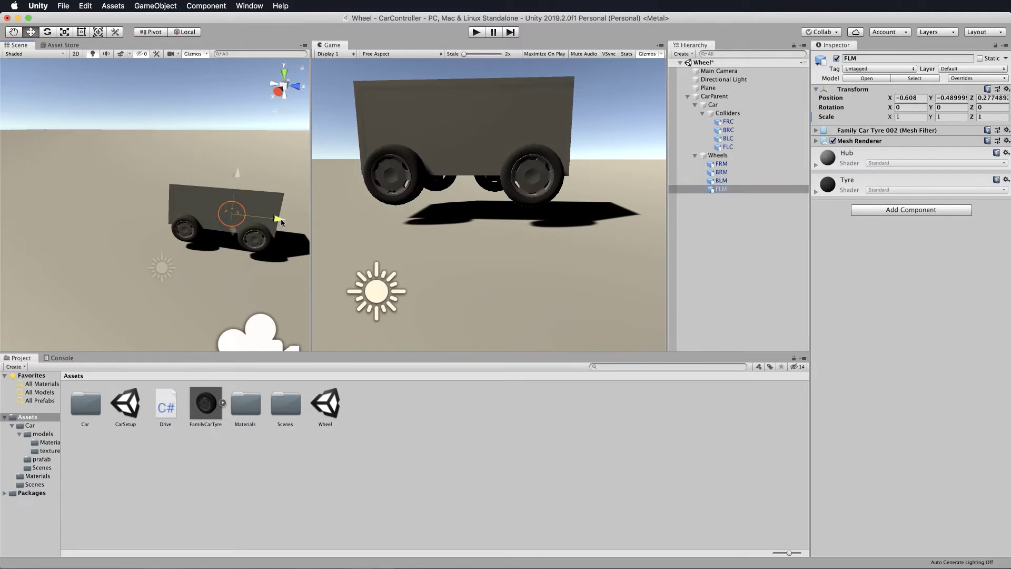
{"action": "left_click_drag", "start_coordinate": [281, 221], "coordinate": [301, 222]}
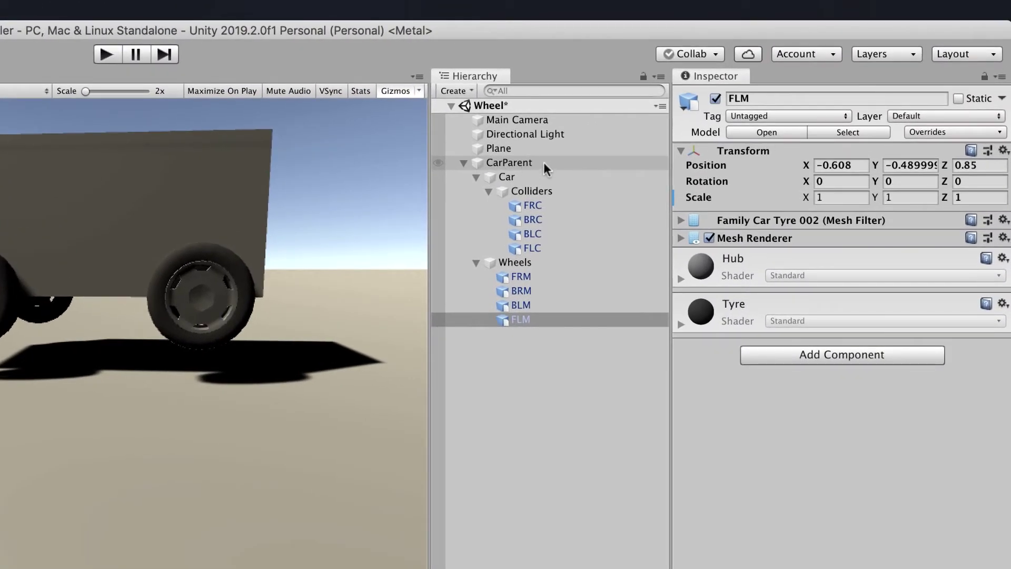
Inspect CarParent and rename its Car child to CarBody
{"action": "left_click", "coordinate": [541, 163]}
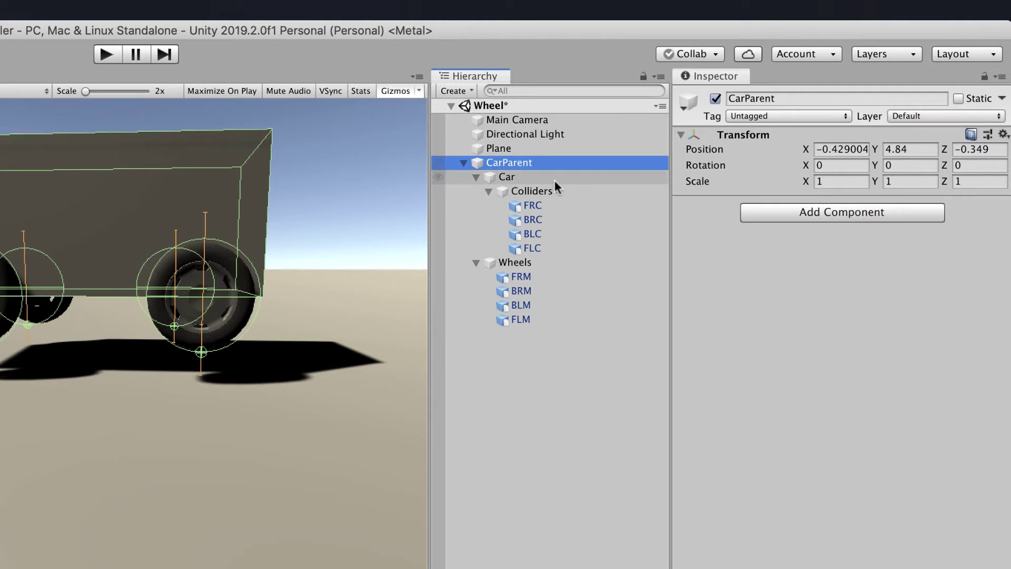
{"action": "left_click", "coordinate": [513, 176]}
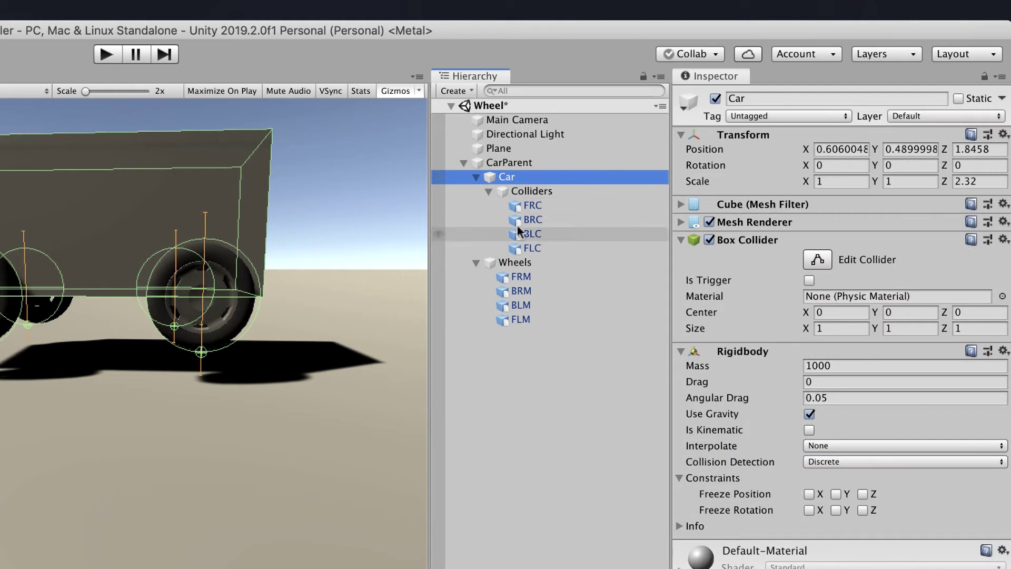
{"action": "left_click", "coordinate": [515, 262]}
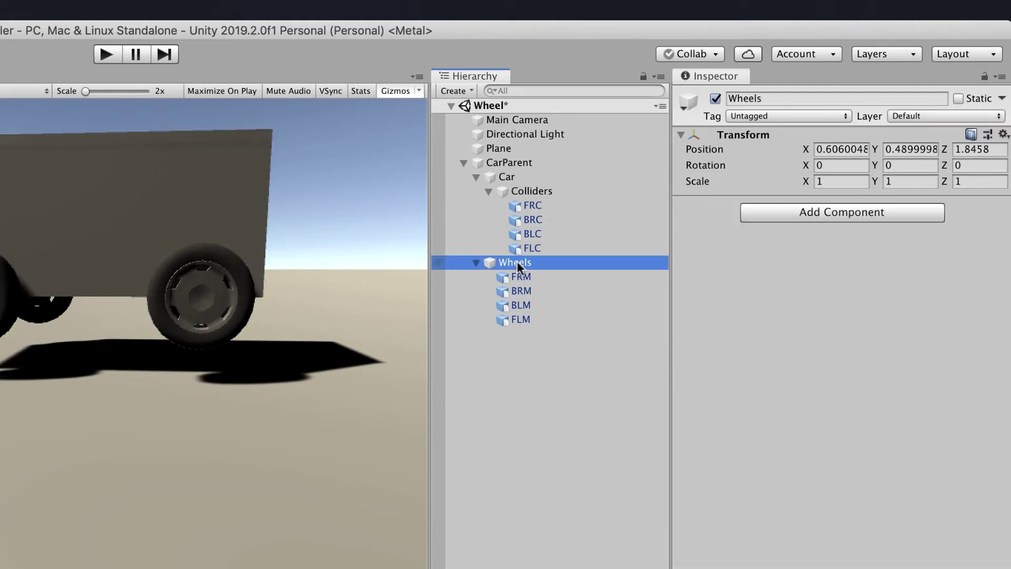
{"action": "left_click", "coordinate": [509, 177]}
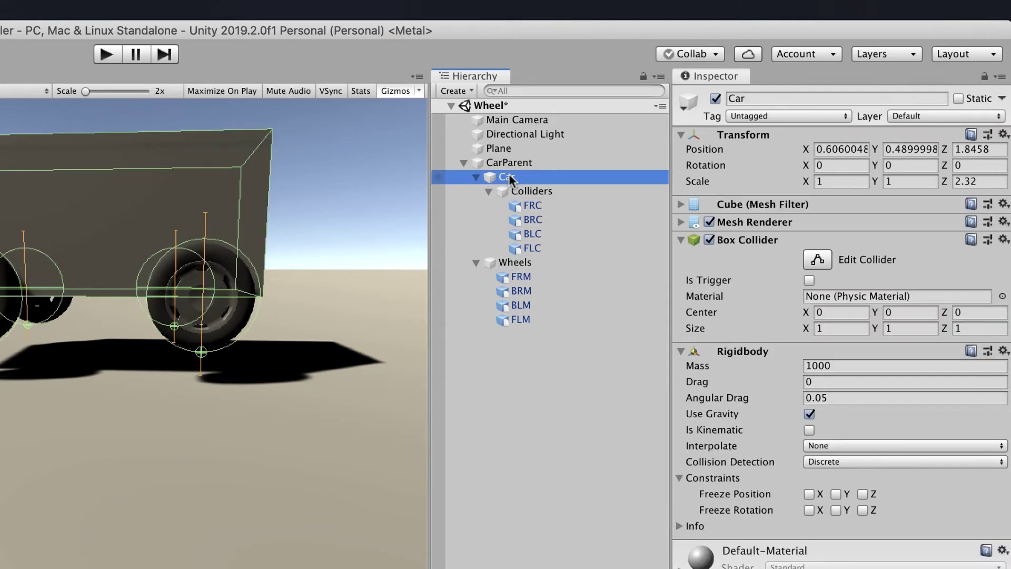
{"action": "key", "text": "Return"}
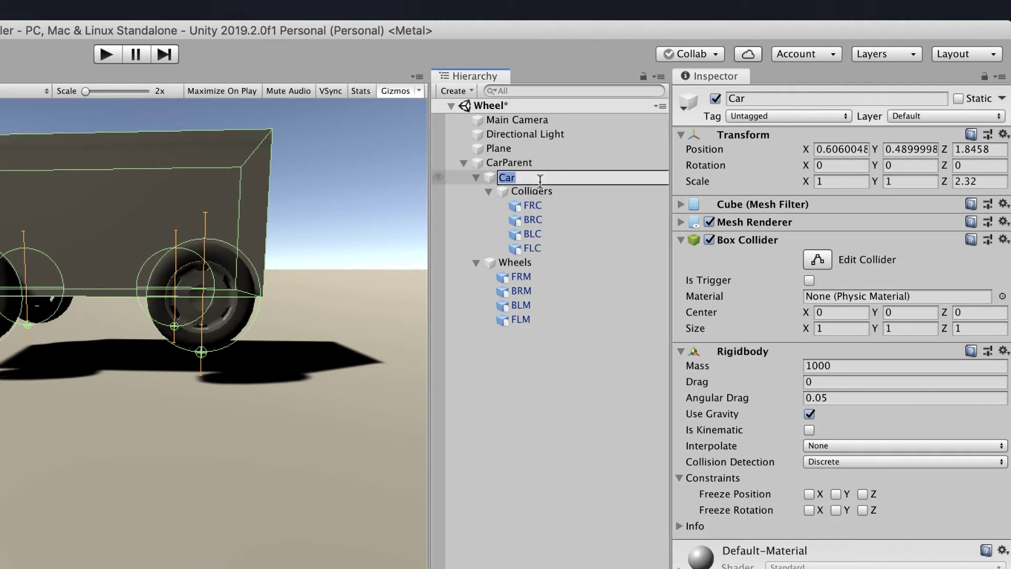
{"action": "type", "text": "CarBody"}
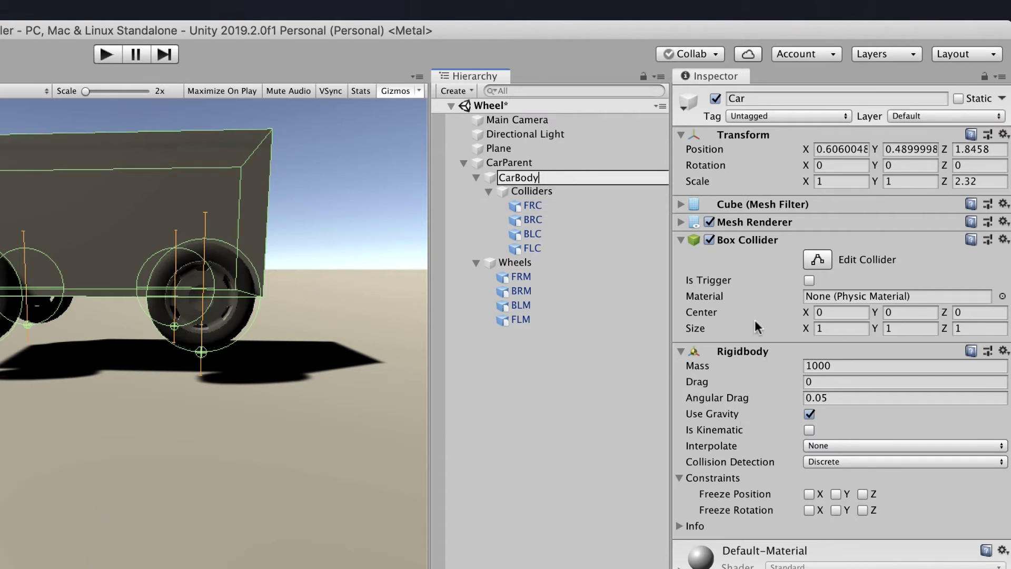
{"action": "left_click", "coordinate": [540, 195]}
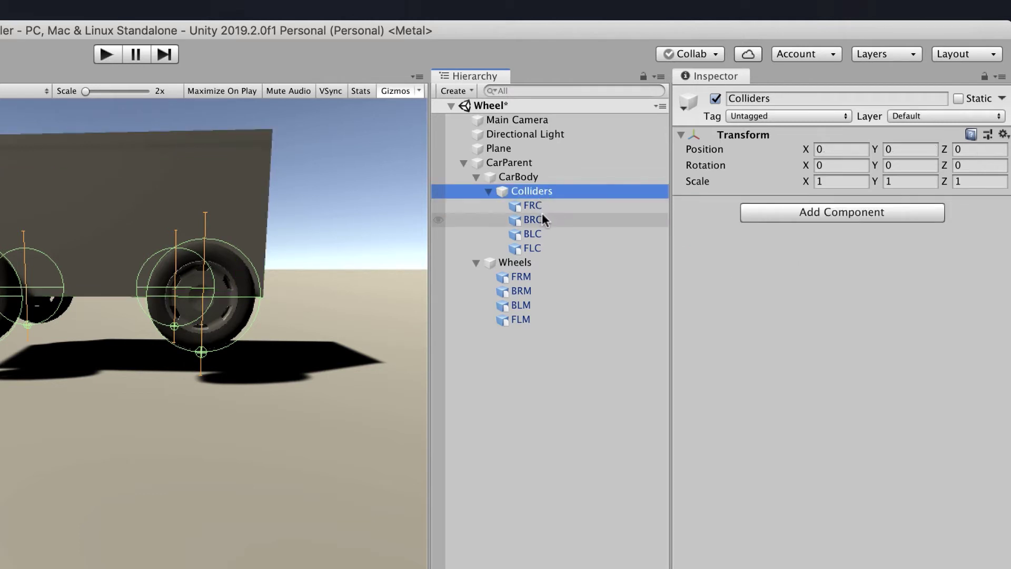
{"action": "left_click", "coordinate": [524, 177]}
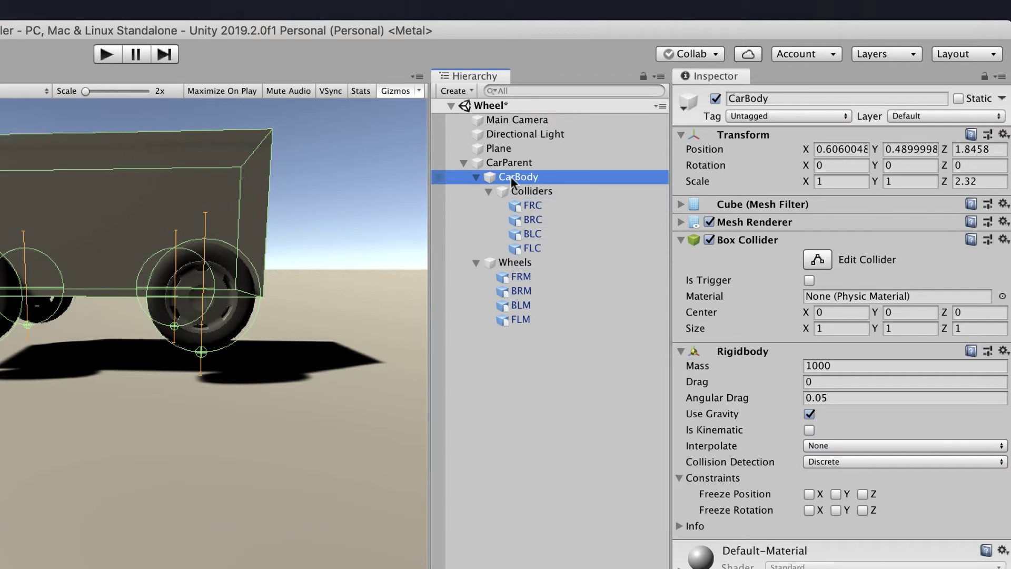
Inspect the Transform values of the Wheels group and wheels FRM, BRM, BLM and FLM
{"action": "left_click", "coordinate": [524, 266]}
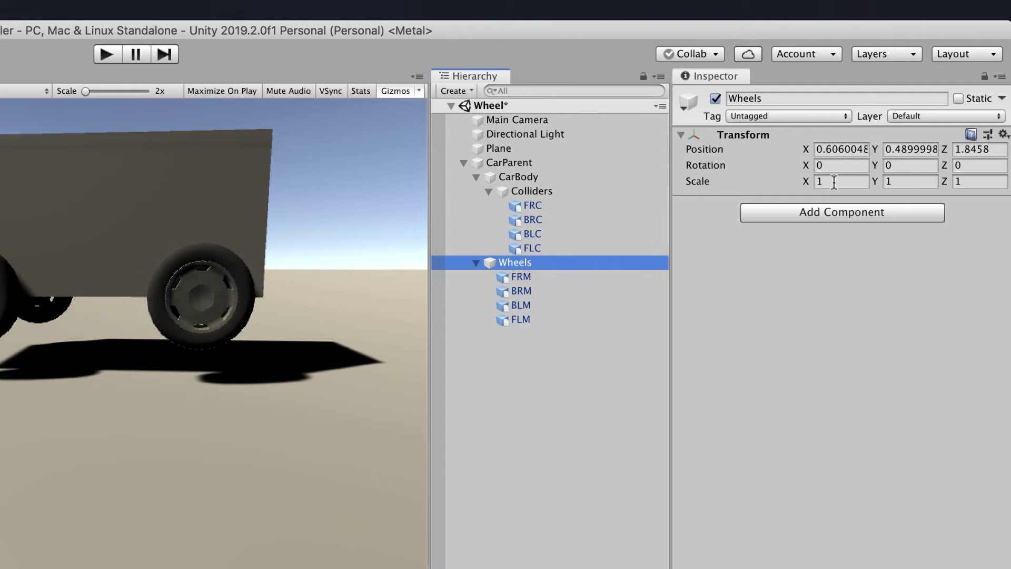
{"action": "left_click", "coordinate": [529, 275]}
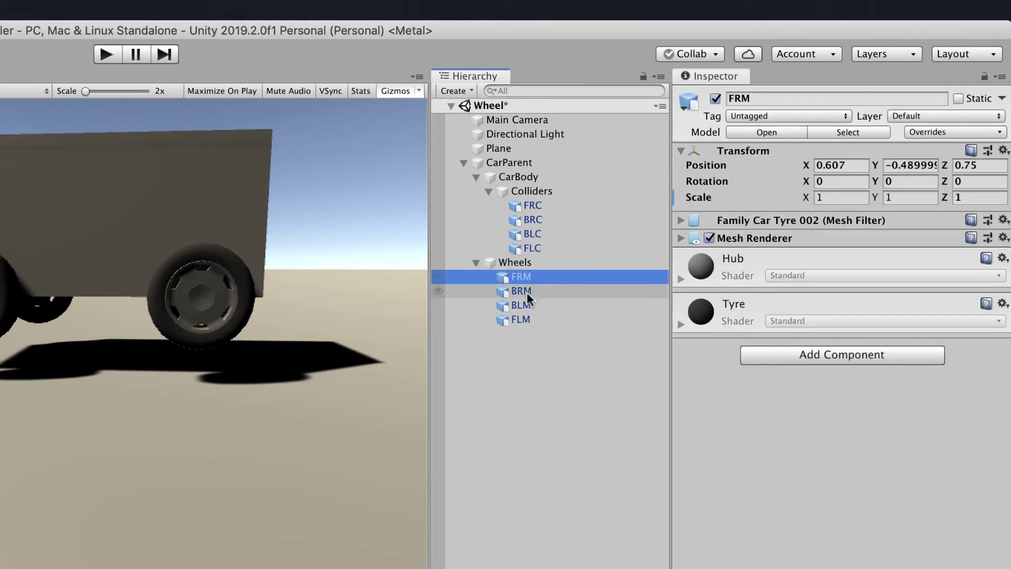
{"action": "left_click", "coordinate": [525, 290]}
{"action": "left_click", "coordinate": [523, 304]}
{"action": "left_click", "coordinate": [526, 319]}
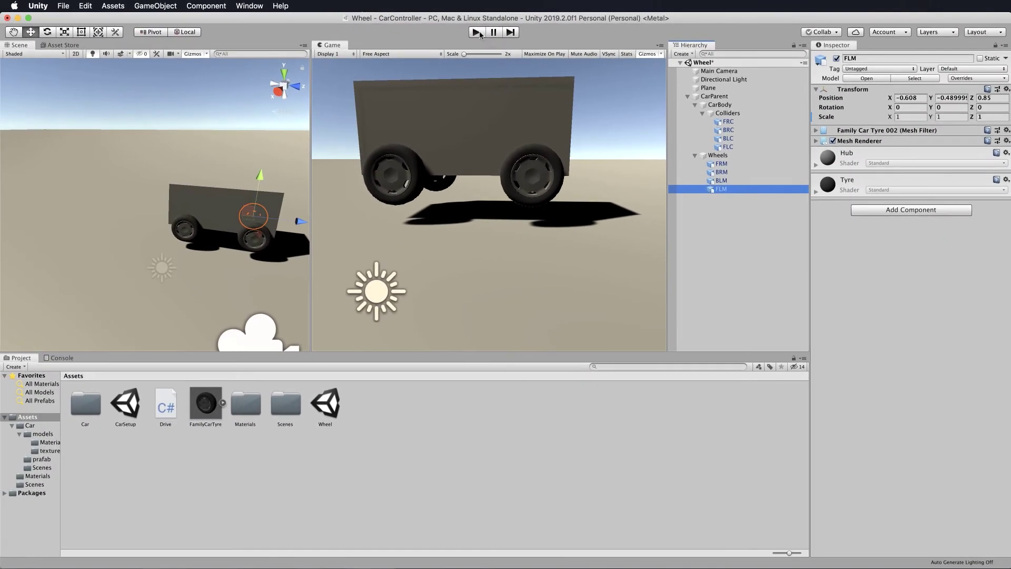
Enter Play mode and drive the car forward and in reverse with the Up and Down arrows
{"action": "left_click", "coordinate": [480, 35]}
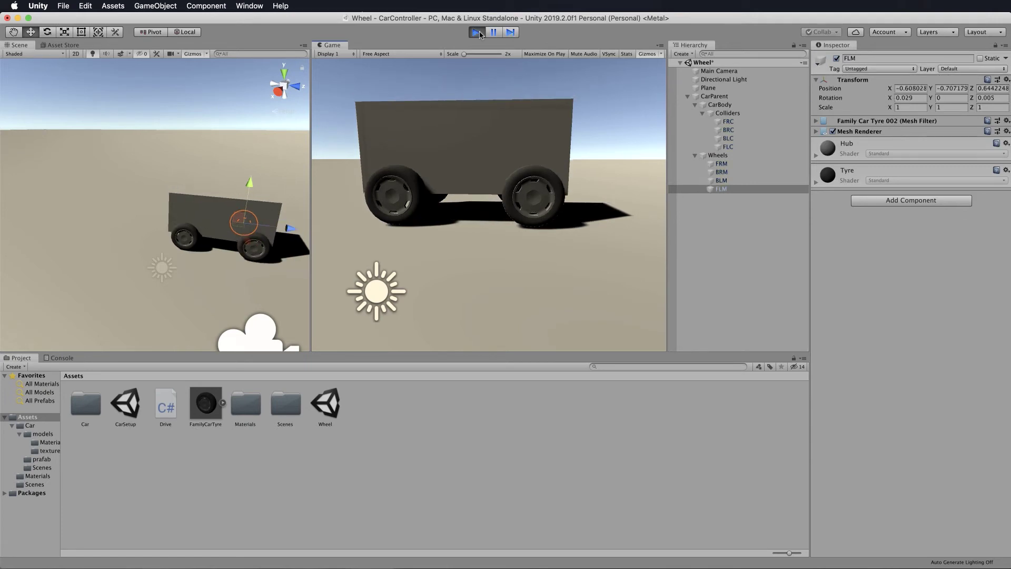
{"action": "key", "text": "Up"}
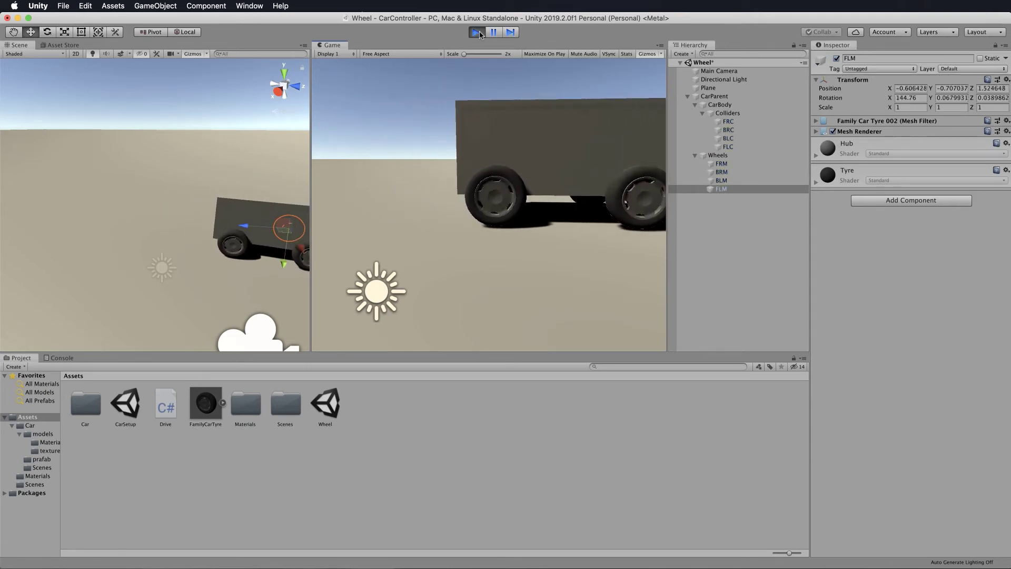
{"action": "key", "text": "Down"}
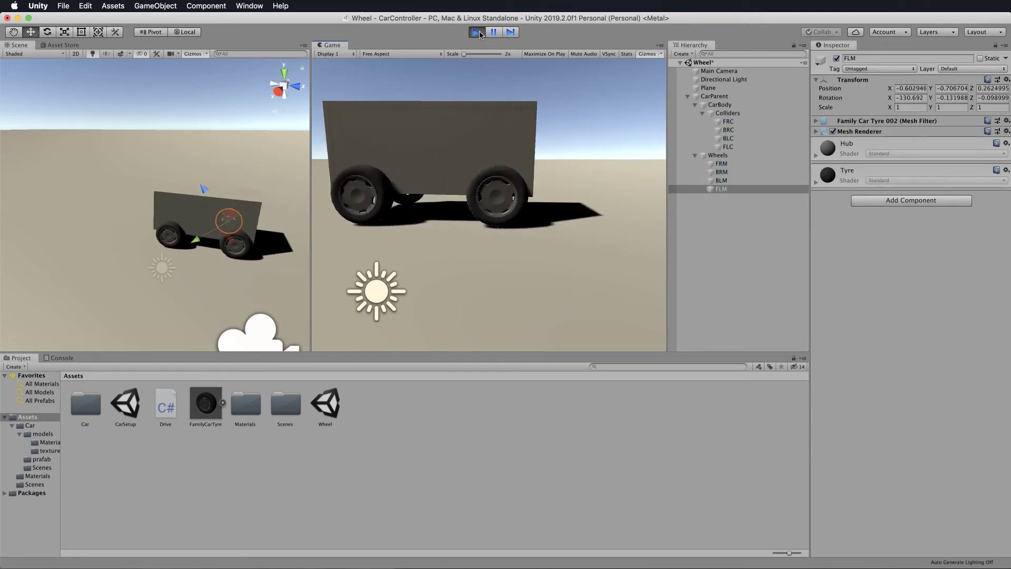
{"action": "key", "text": "Up"}
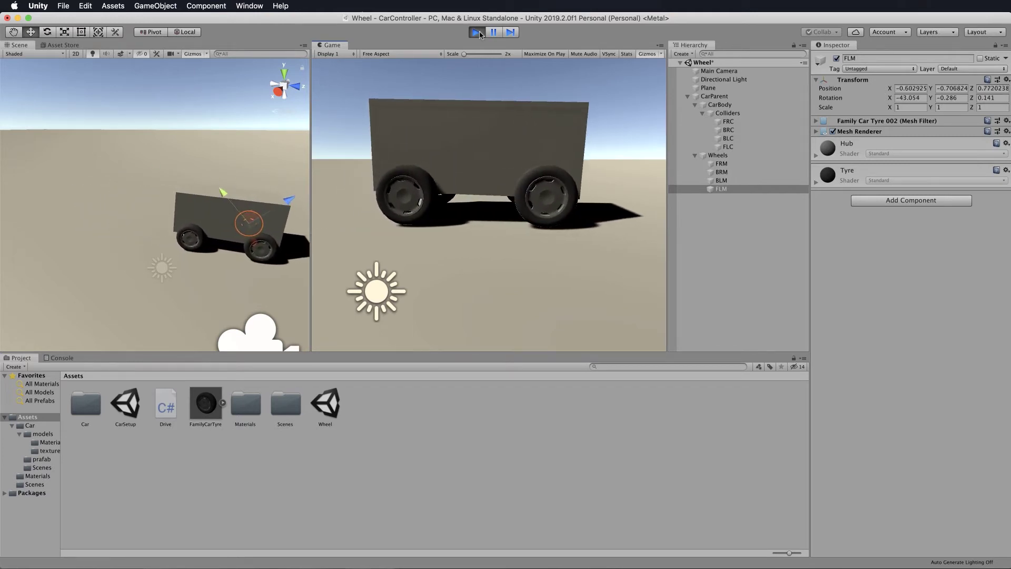
{"action": "key", "text": "Up"}
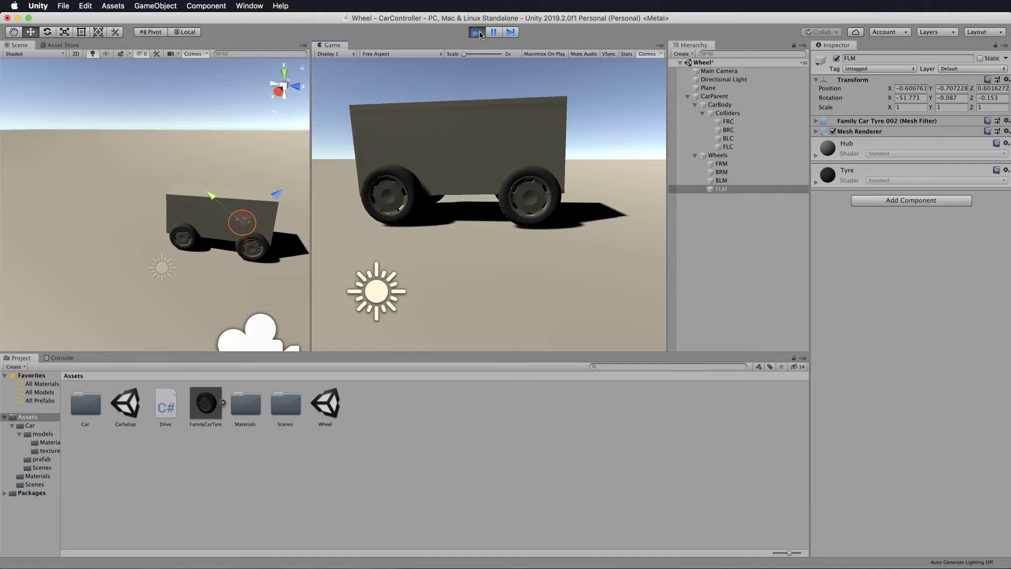
{"action": "key", "text": "Down"}
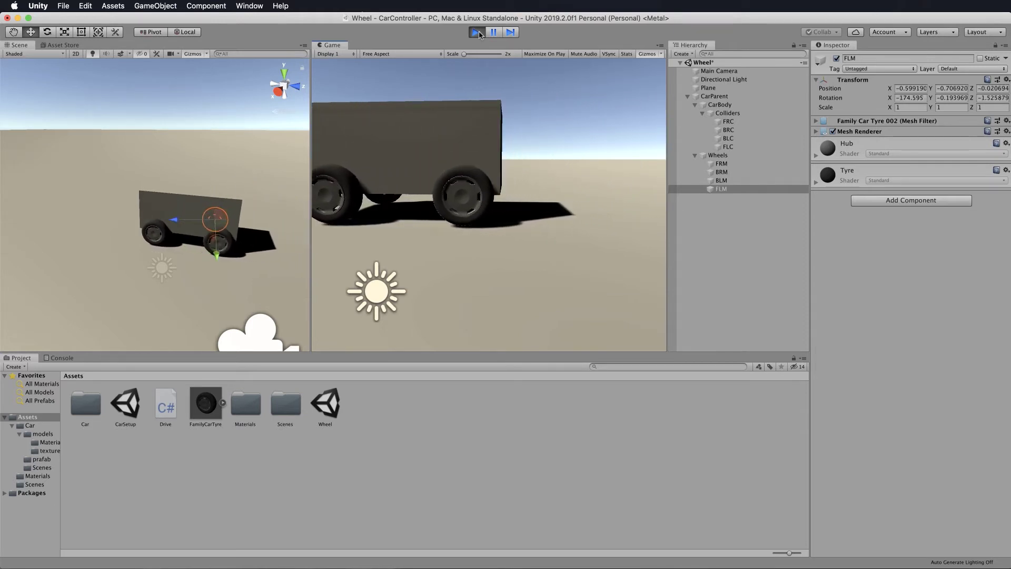
{"action": "key", "text": "Up"}
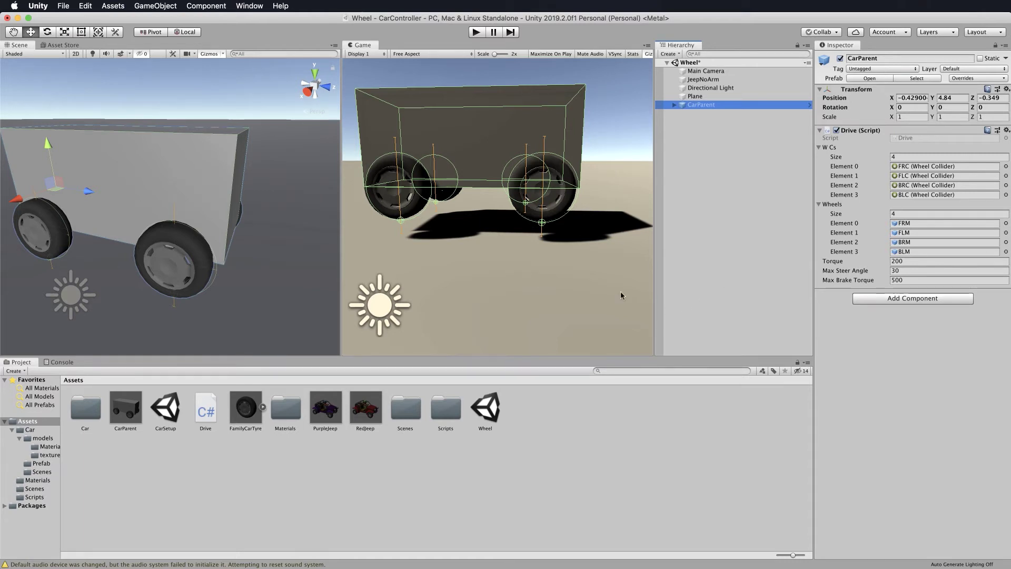
{"action": "scroll", "coordinate": [574, 262], "scroll_direction": "up", "scroll_amount": 3}
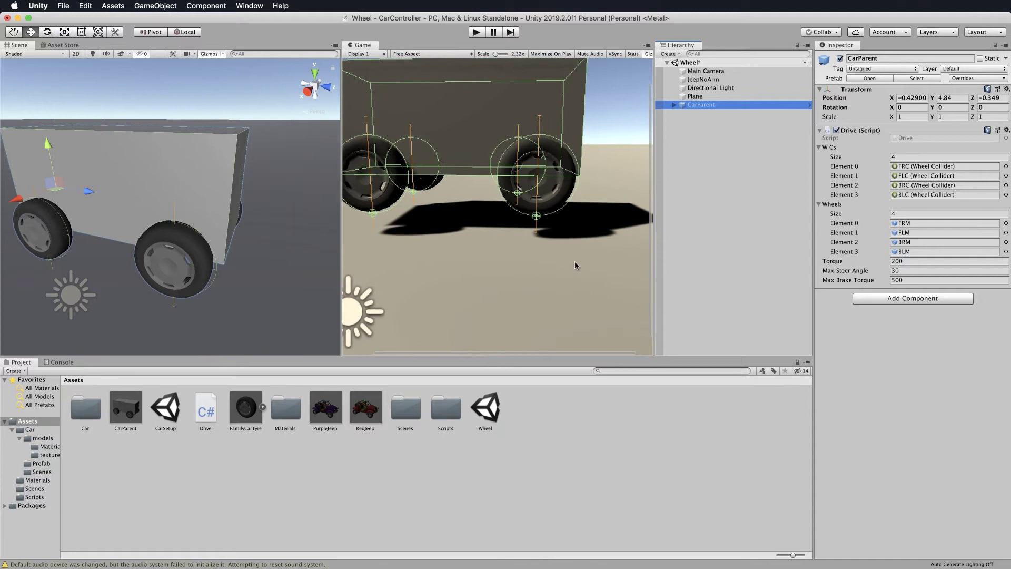
{"action": "scroll", "coordinate": [574, 261], "scroll_direction": "down", "scroll_amount": 3}
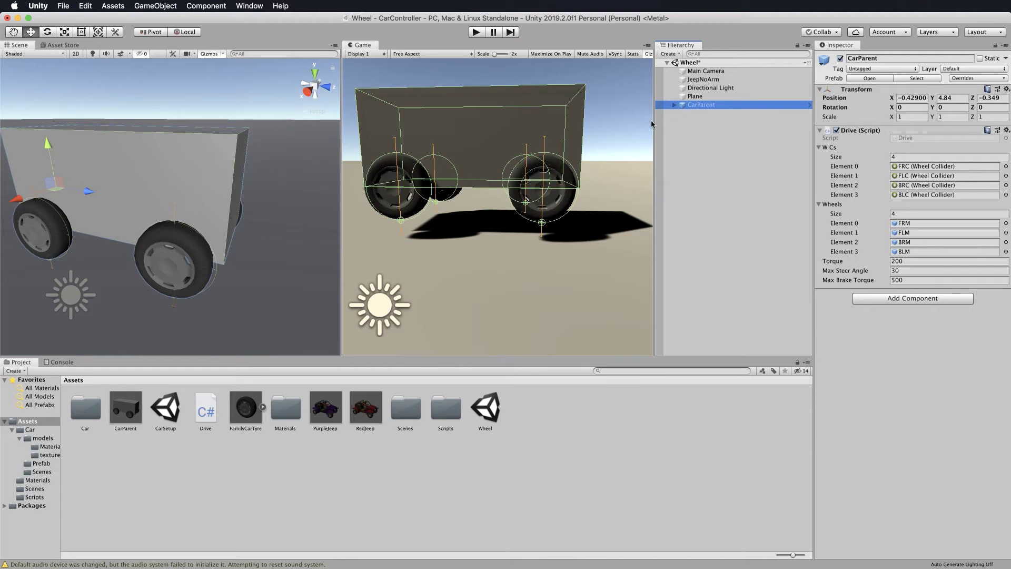
Expand CarParent > CarBody > Colliders and select all four wheel colliders FRC to FLC
{"action": "left_click", "coordinate": [873, 170]}
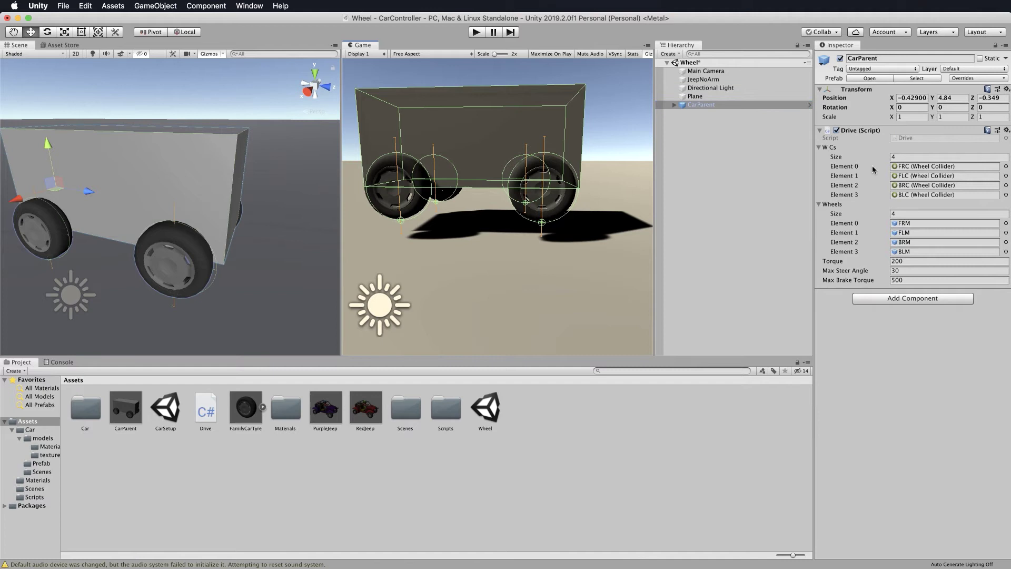
{"action": "left_click", "coordinate": [675, 105]}
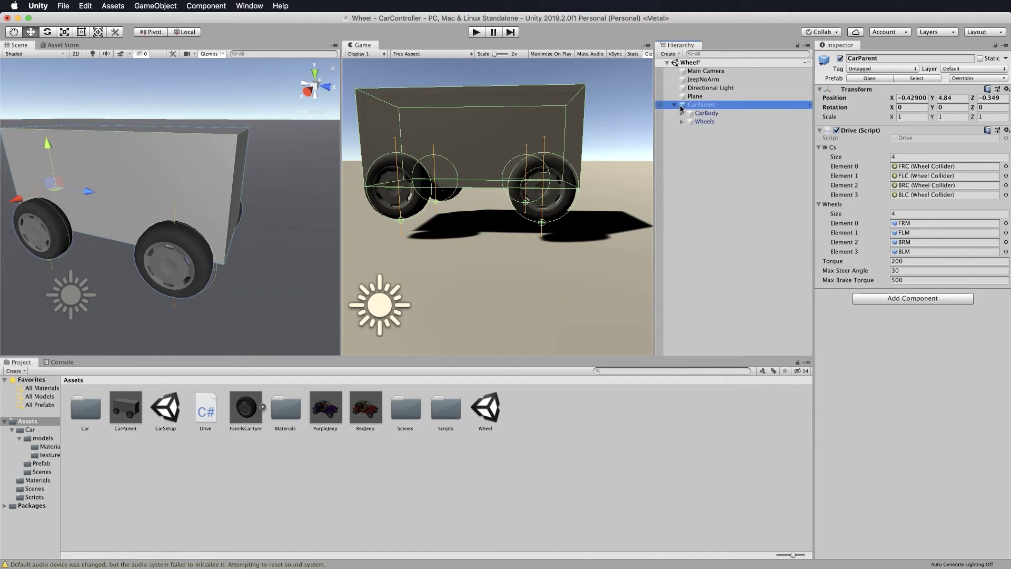
{"action": "left_click", "coordinate": [682, 113]}
{"action": "left_click", "coordinate": [690, 121]}
{"action": "left_click", "coordinate": [715, 130]}
{"action": "left_click", "coordinate": [723, 155], "text": "shift"}
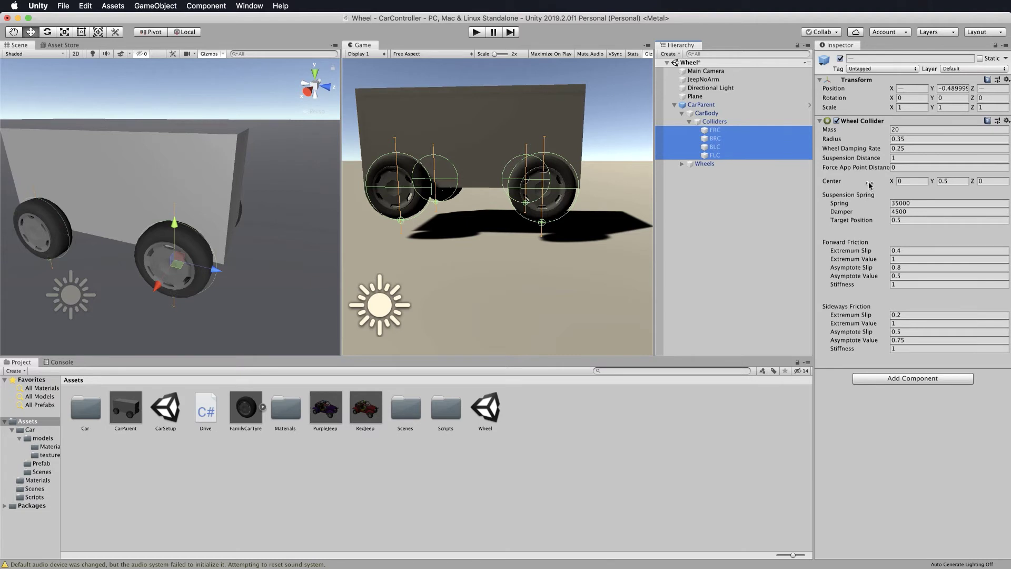
Set the Wheel Collider Radius to 0.2 and test-run the scene in Play mode
{"action": "left_click", "coordinate": [911, 139]}
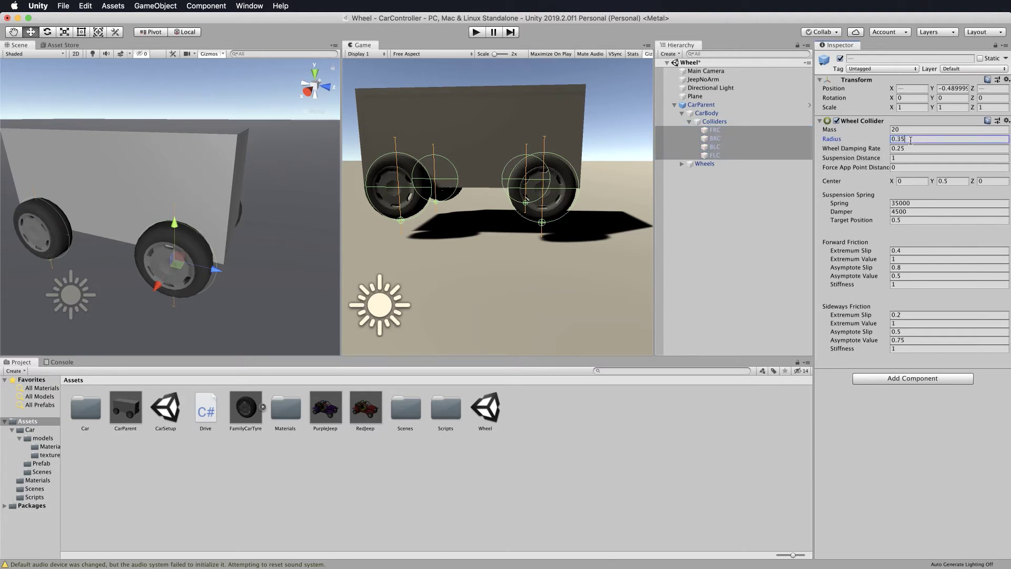
{"action": "key", "text": "BackSpace"}
{"action": "key", "text": "BackSpace"}
{"action": "type", "text": "2"}
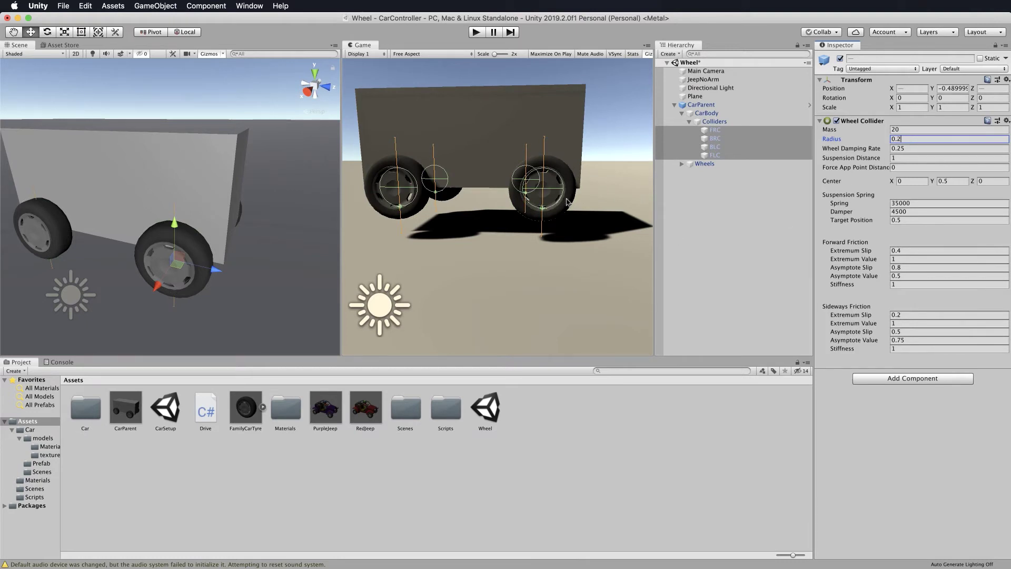
{"action": "left_click", "coordinate": [477, 32]}
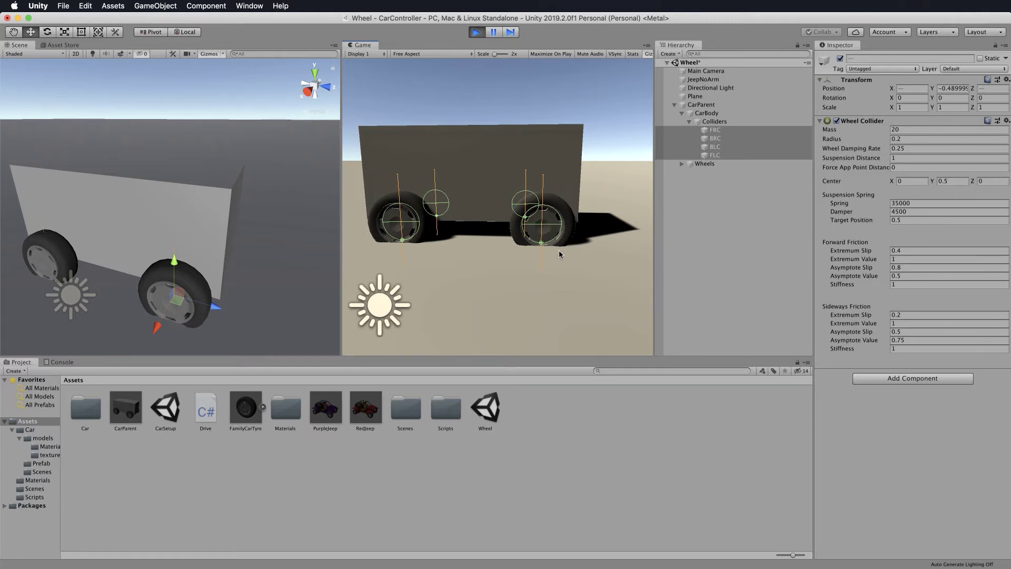
{"action": "left_click", "coordinate": [476, 32]}
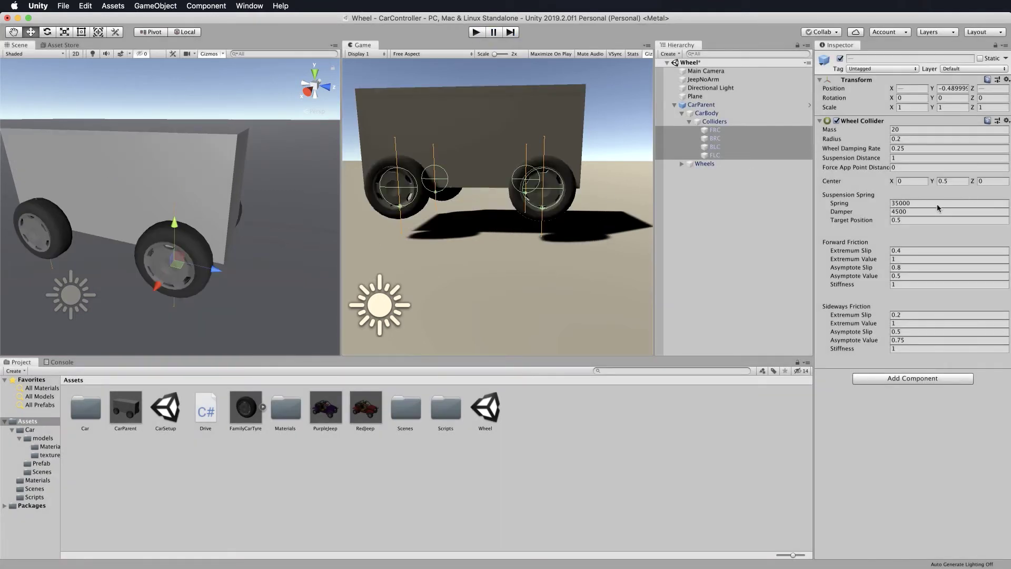
Test a wheel collider radius of 0.5 in Play mode, then settle on 0.35
{"action": "left_click", "coordinate": [913, 138]}
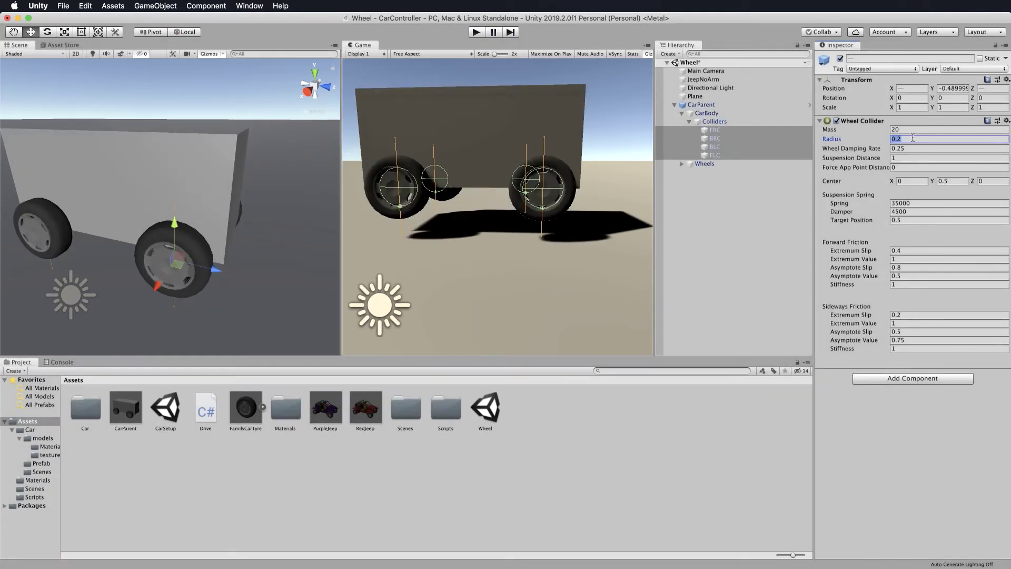
{"action": "type", "text": "0.5"}
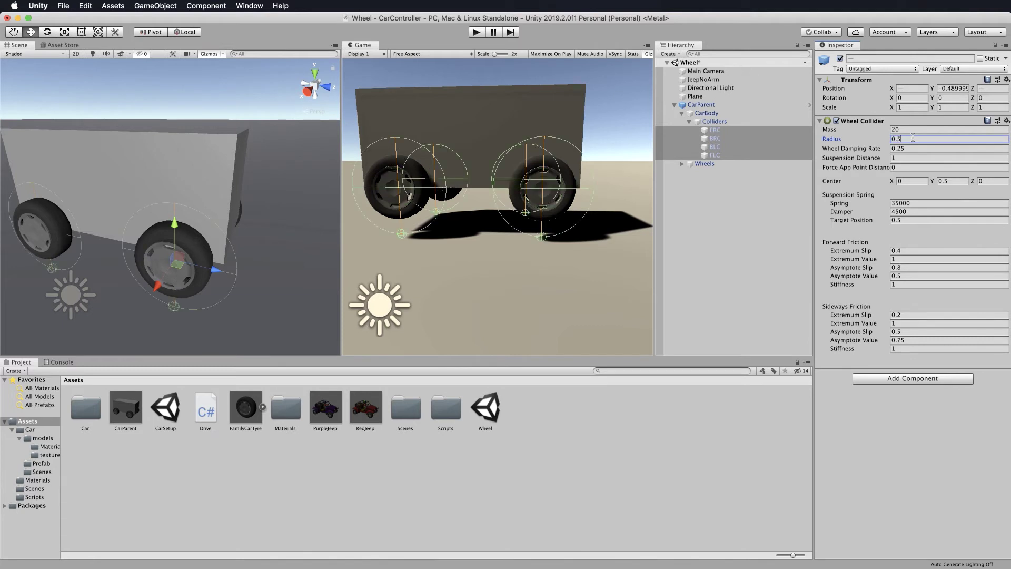
{"action": "key", "text": "super+p"}
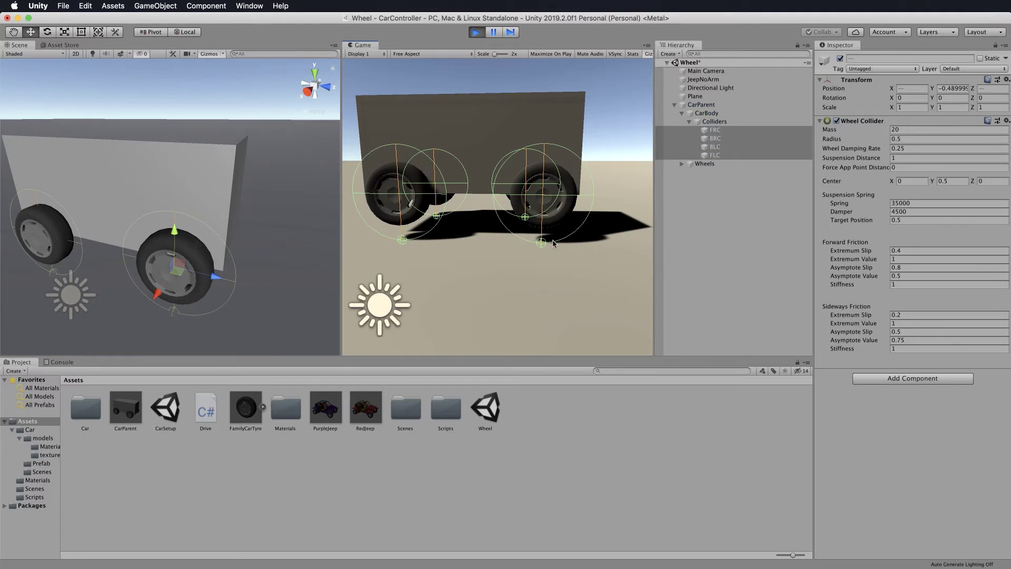
{"action": "left_click", "coordinate": [477, 33]}
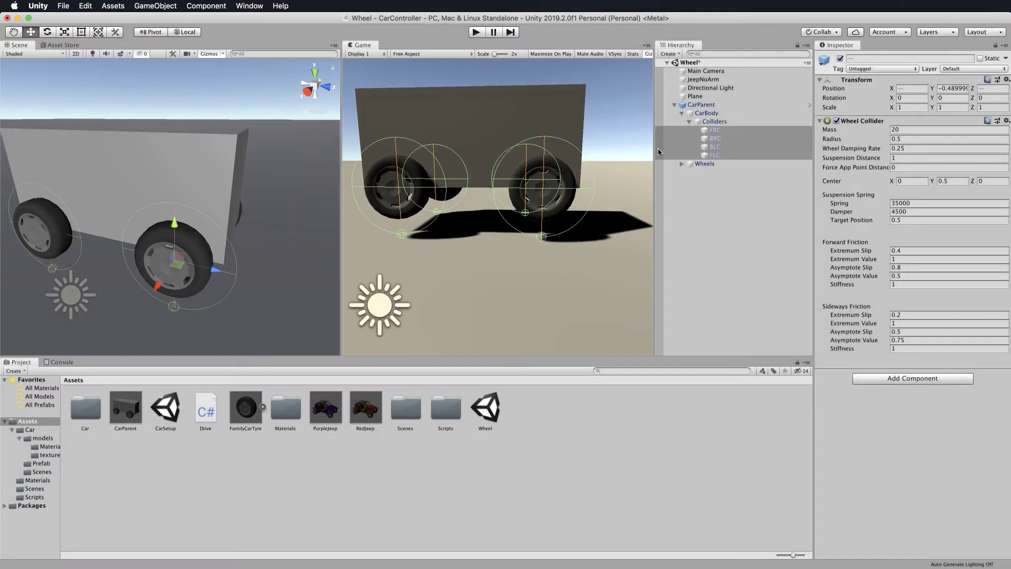
{"action": "left_click", "coordinate": [923, 139]}
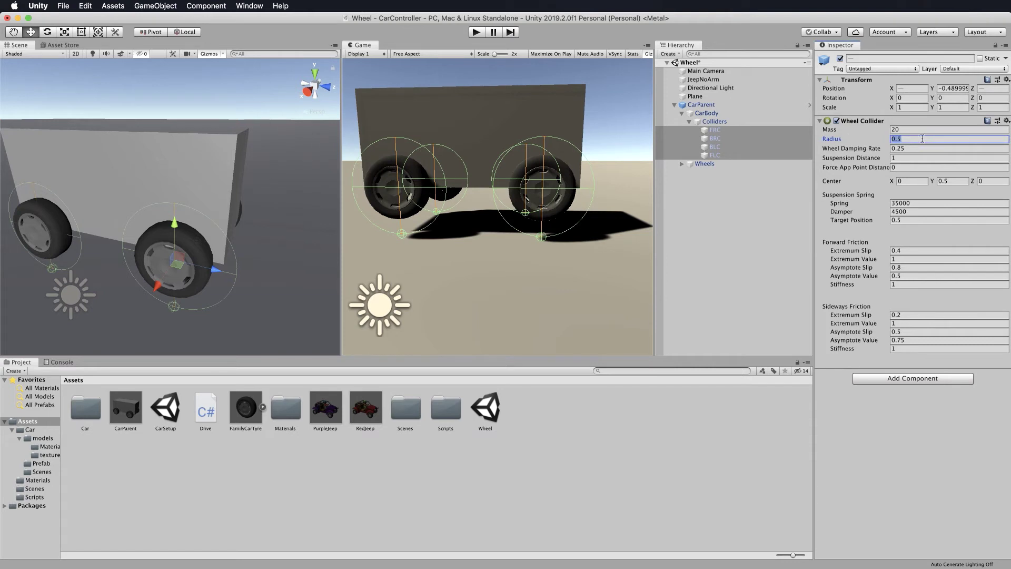
{"action": "type", "text": "0.35"}
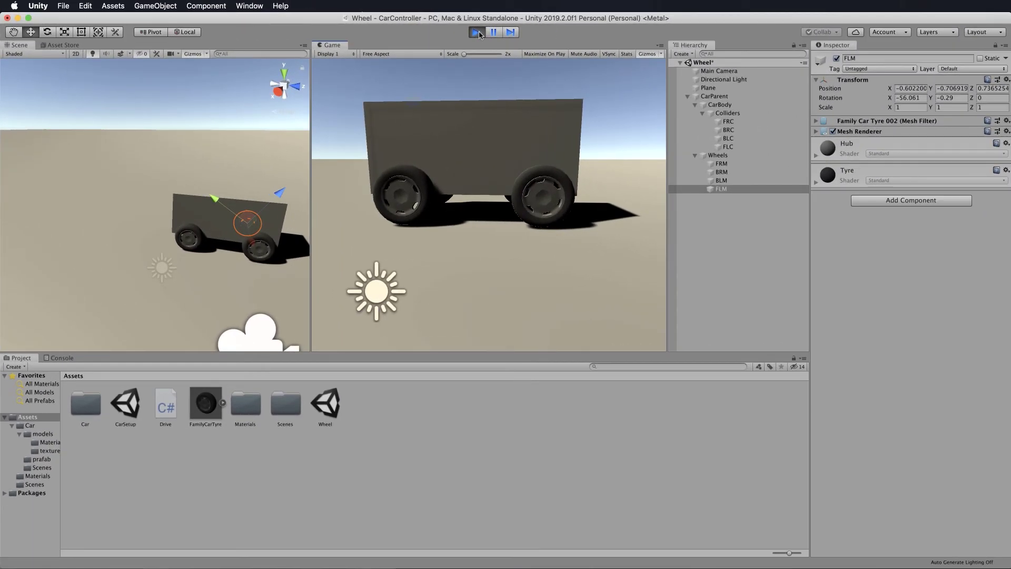
Stop Play mode and open the Drive script in Visual Studio
{"action": "left_click", "coordinate": [477, 32]}
{"action": "left_click", "coordinate": [164, 409]}
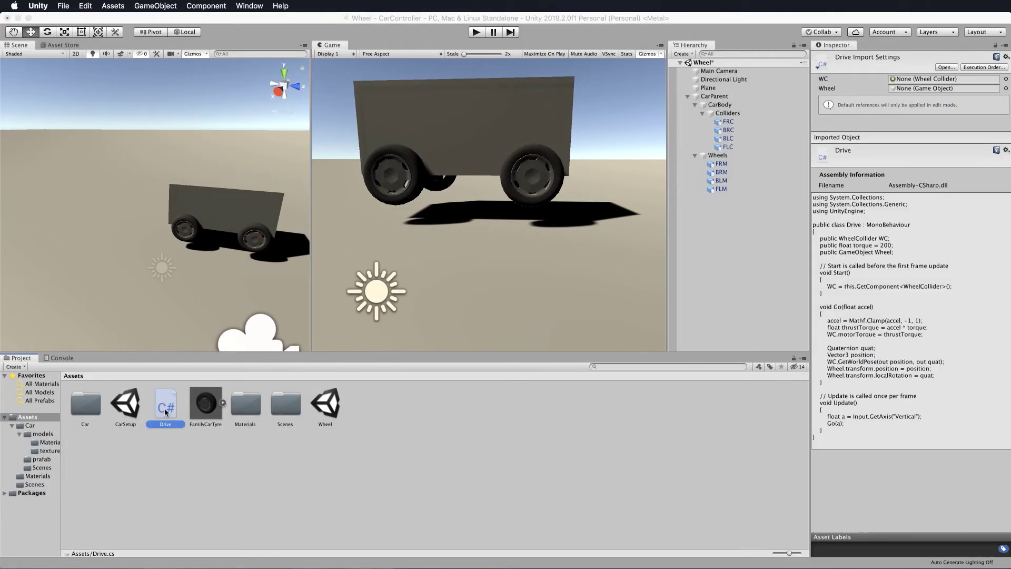
{"action": "double_click", "coordinate": [164, 408]}
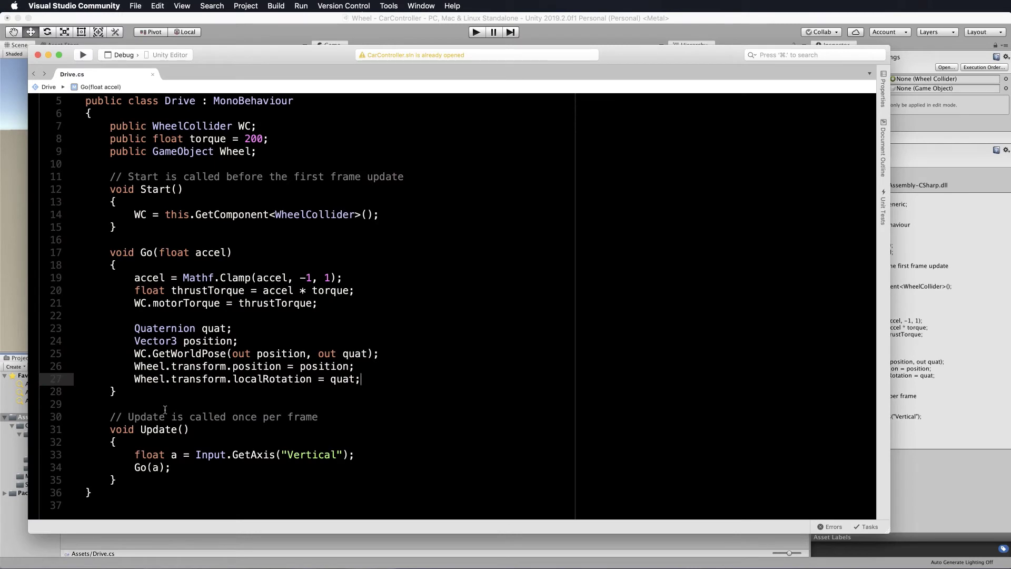
Add 'public float maxSteerAngle = 30;' below the torque field
{"action": "left_click", "coordinate": [278, 139]}
{"action": "key", "text": "Return"}
{"action": "type", "text": "p"}
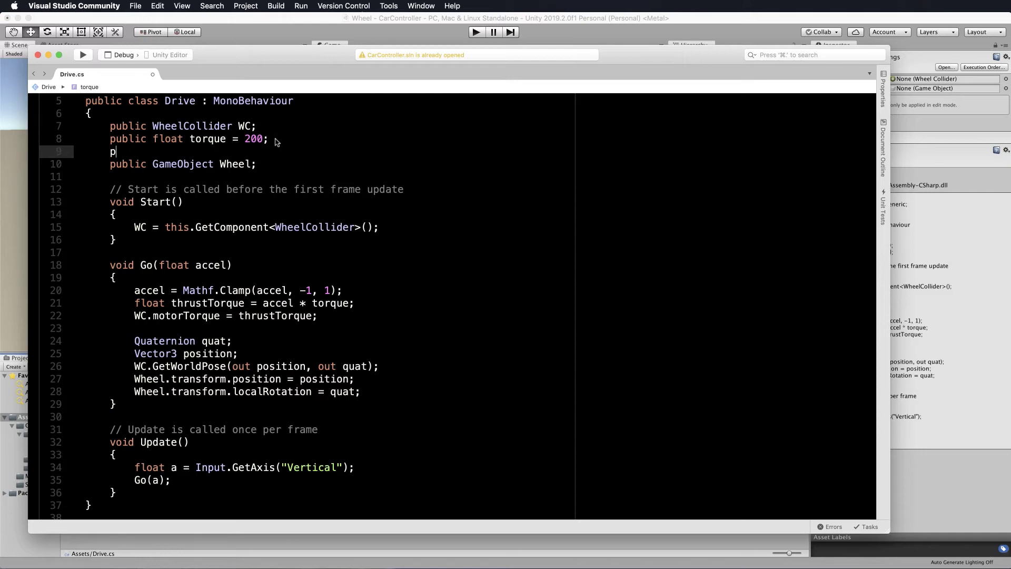
{"action": "type", "text": "ub"}
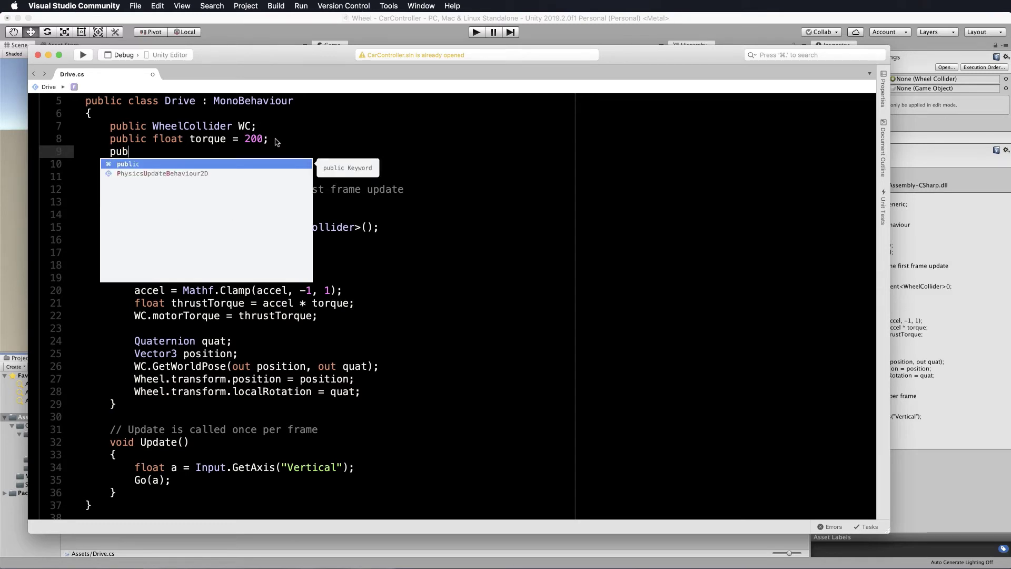
{"action": "type", "text": "lic "}
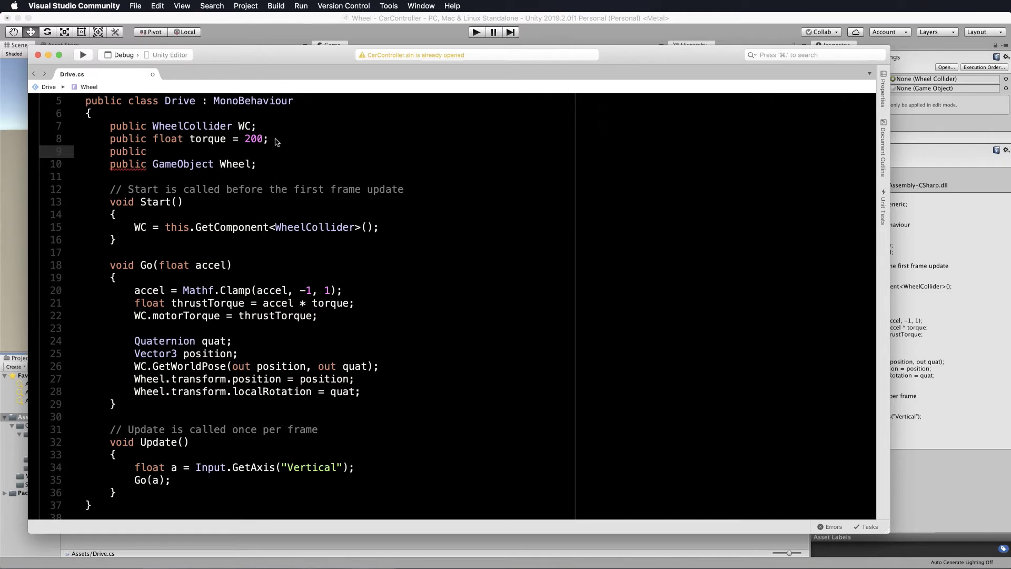
{"action": "type", "text": "float maxSteer"}
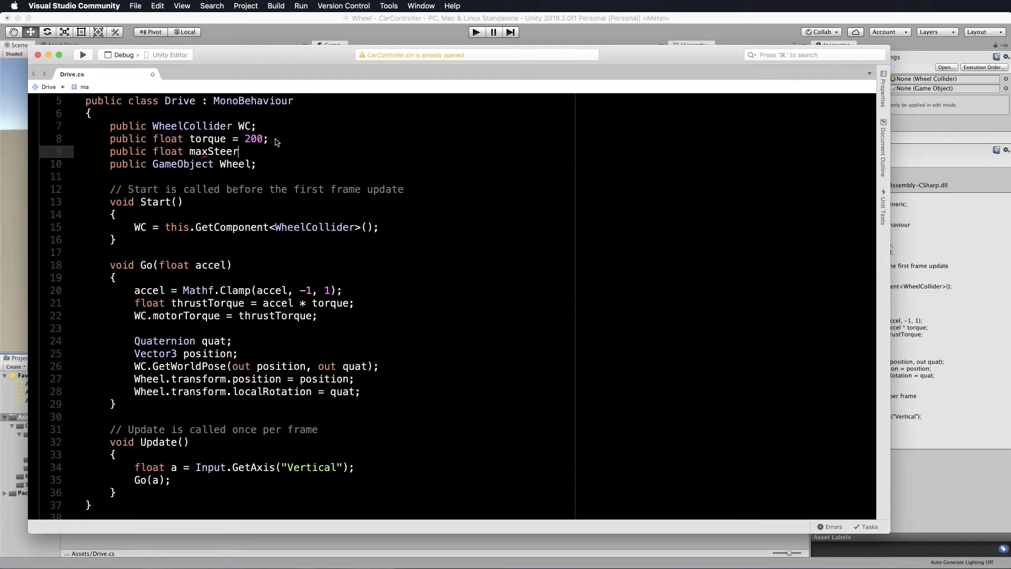
{"action": "type", "text": "Angle = 30;"}
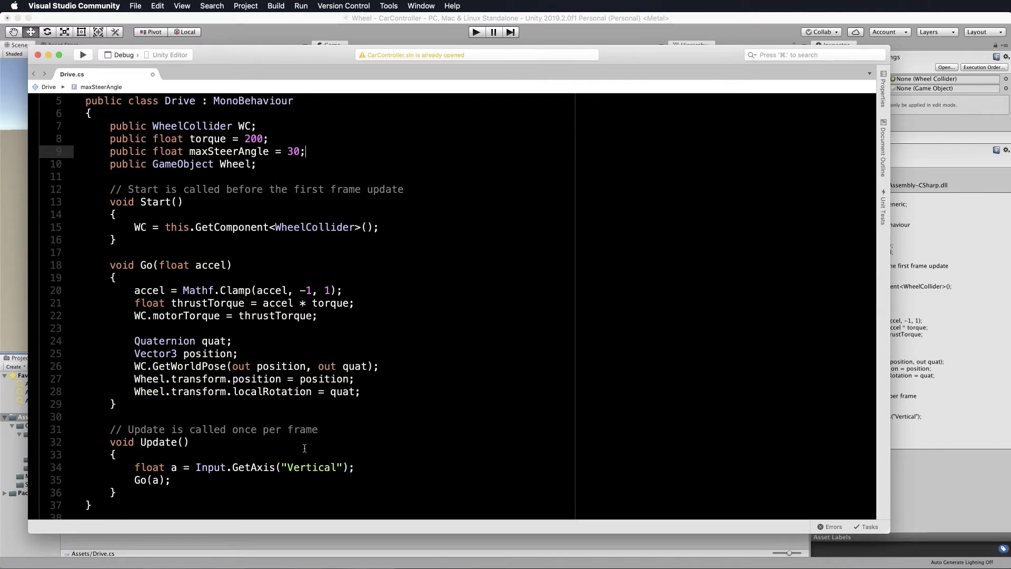
{"action": "scroll", "coordinate": [305, 447], "scroll_direction": "down", "scroll_amount": 1}
{"action": "scroll", "coordinate": [304, 447], "scroll_direction": "down", "scroll_amount": 3}
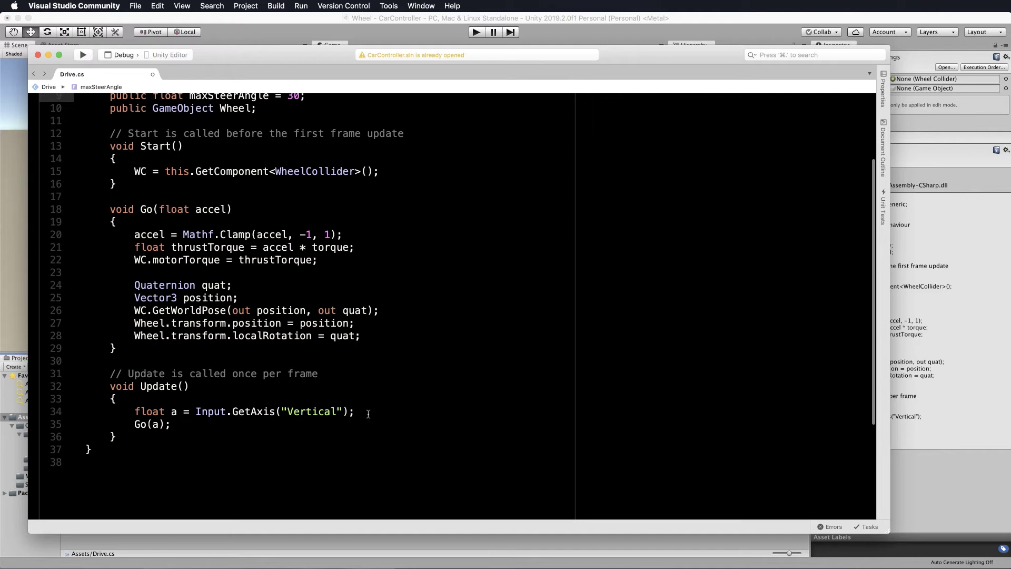
Duplicate the vertical input line as float s reading the "Horizontal" axis
{"action": "left_click_drag", "start_coordinate": [368, 412], "coordinate": [135, 412]}
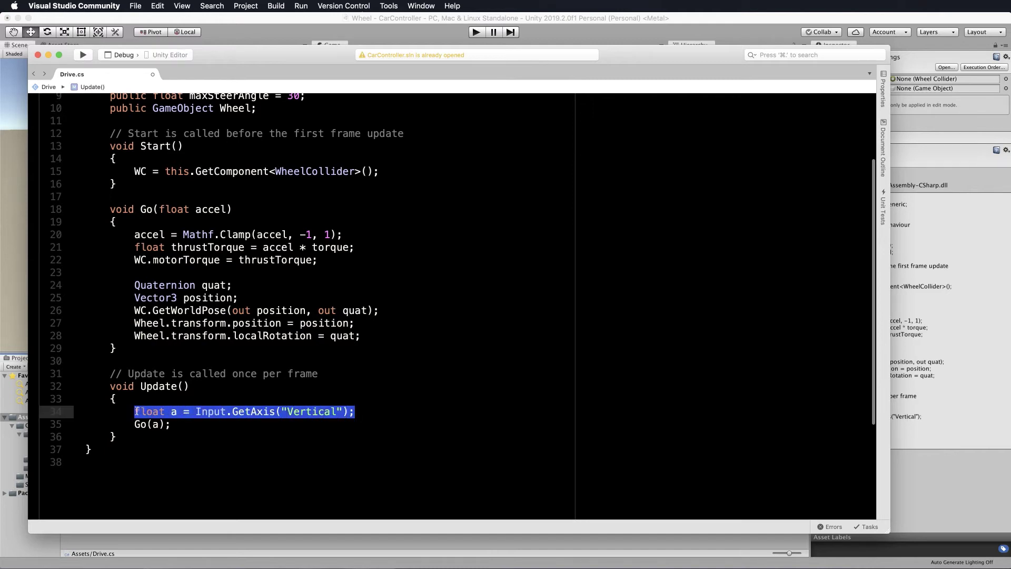
{"action": "key", "text": "super+c"}
{"action": "key", "text": "Right"}
{"action": "key", "text": "Return"}
{"action": "key", "text": "super+v"}
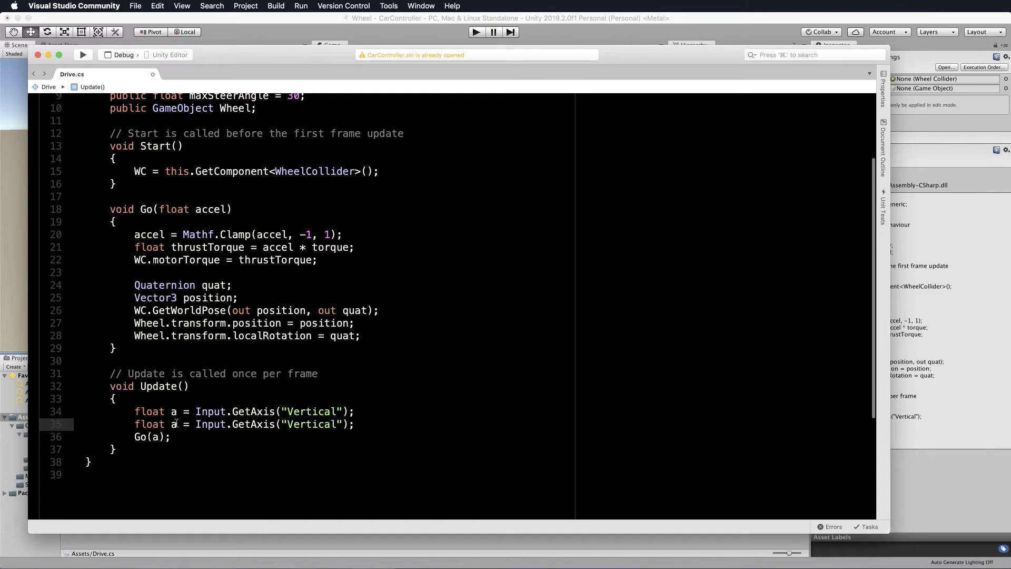
{"action": "double_click", "coordinate": [174, 424]}
{"action": "type", "text": "s"}
{"action": "left_click_drag", "start_coordinate": [337, 424], "coordinate": [291, 424]}
{"action": "type", "text": "Horis"}
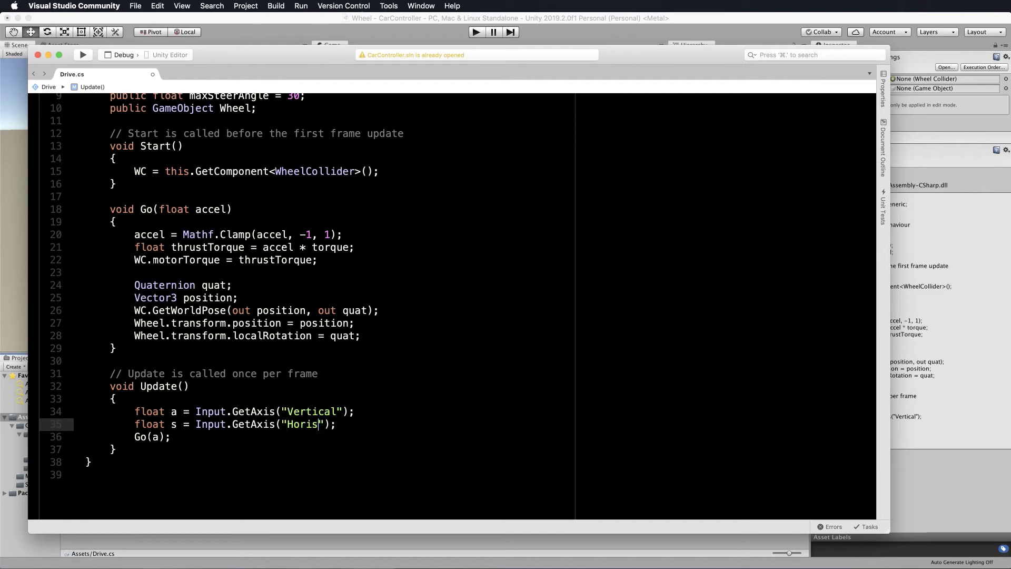
{"action": "key", "text": "BackSpace"}
{"action": "type", "text": "zontal"}
Change the call in Update to Go(a,s)
{"action": "left_click", "coordinate": [341, 437]}
{"action": "key", "text": "shift+Down"}
{"action": "left_click", "coordinate": [160, 438]}
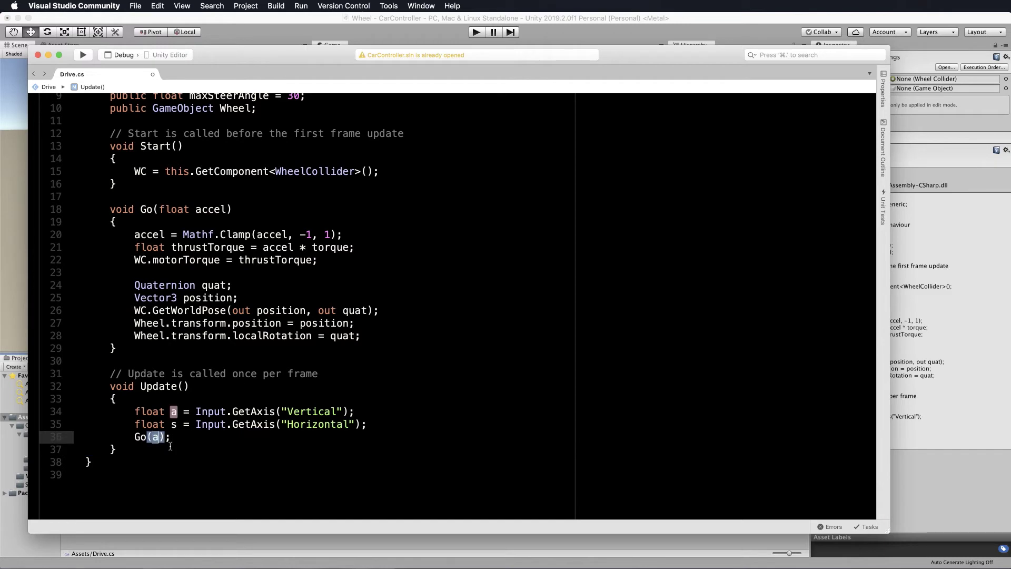
{"action": "type", "text": ",s"}
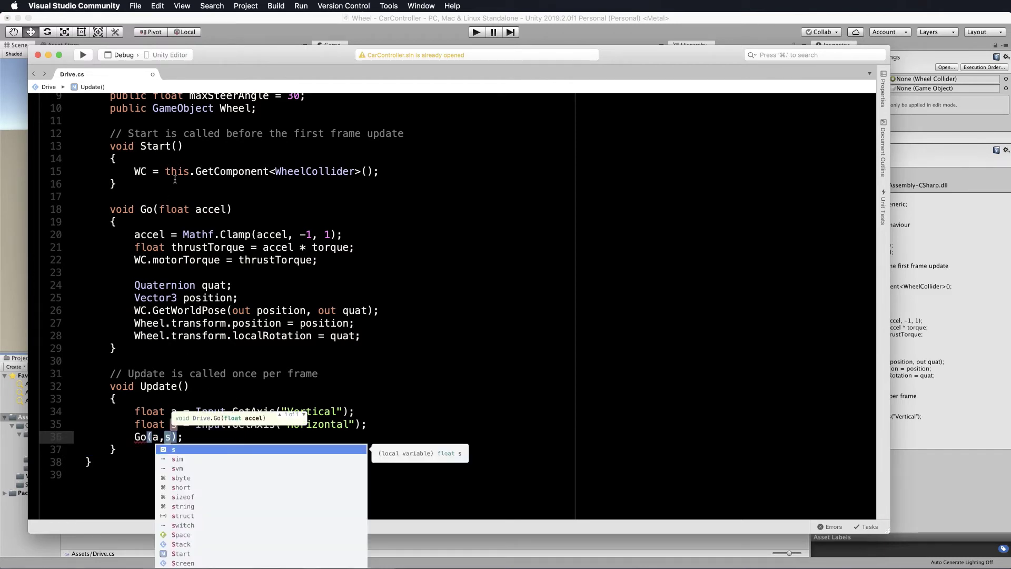
Add a ', float steer' parameter to Go's signature
{"action": "scroll", "coordinate": [182, 179], "scroll_direction": "down", "scroll_amount": 1}
{"action": "left_click", "coordinate": [225, 207]}
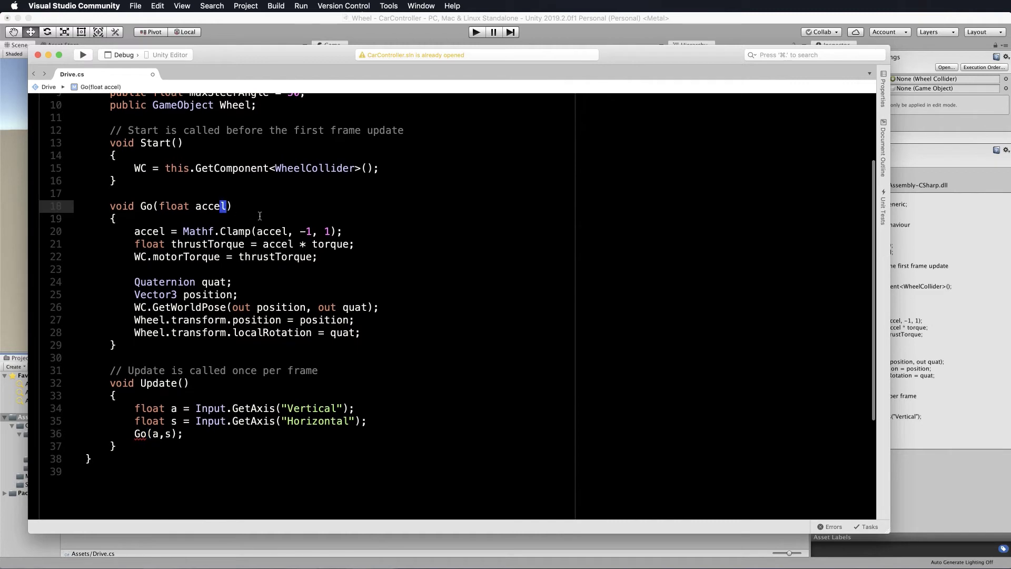
{"action": "type", "text": ","}
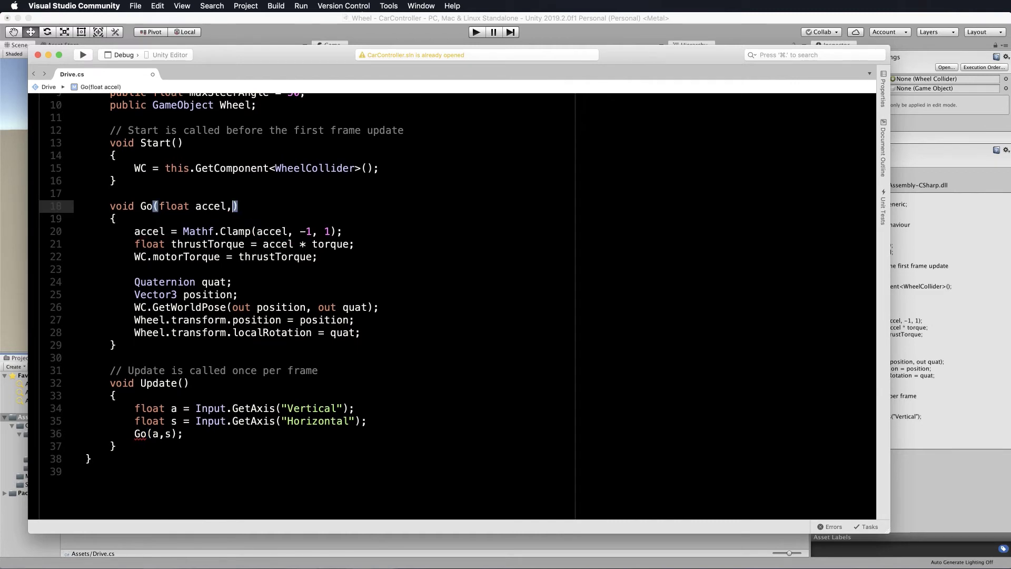
{"action": "type", "text": " float st"}
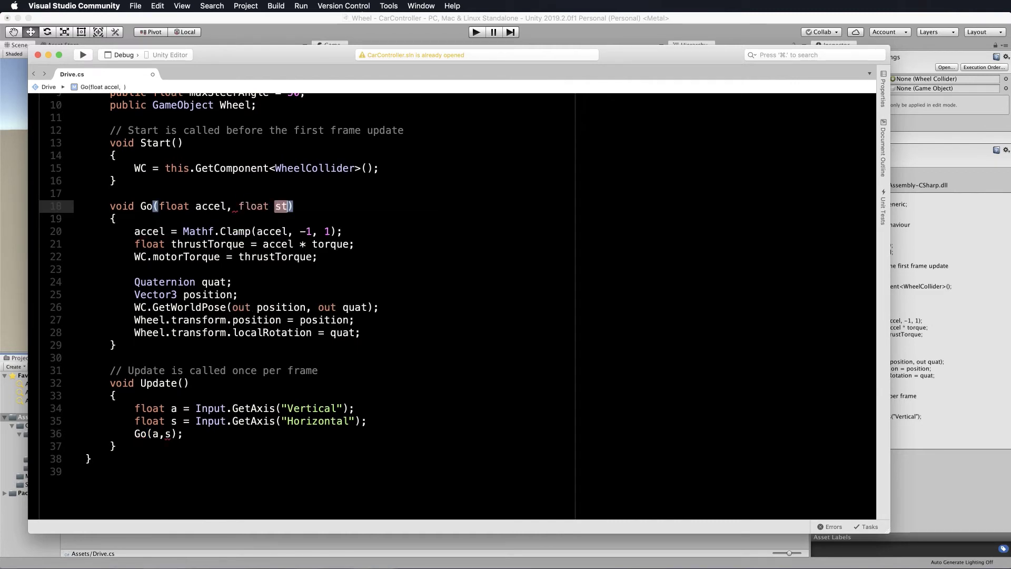
{"action": "type", "text": "eer"}
Duplicate the acceleration clamp line and make it assign steer
{"action": "left_click_drag", "start_coordinate": [352, 231], "coordinate": [136, 233]}
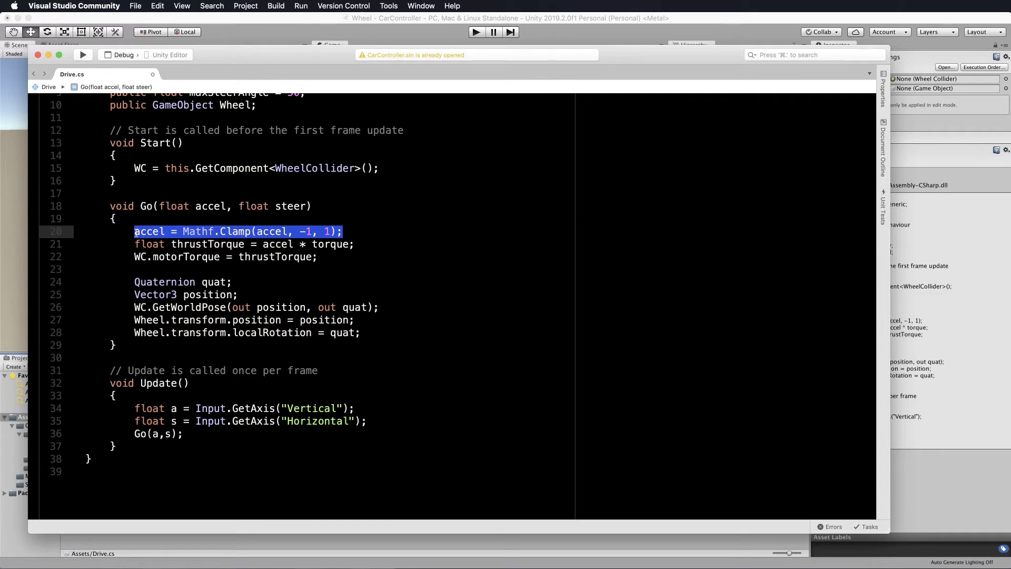
{"action": "key", "text": "Right"}
{"action": "key", "text": "Return"}
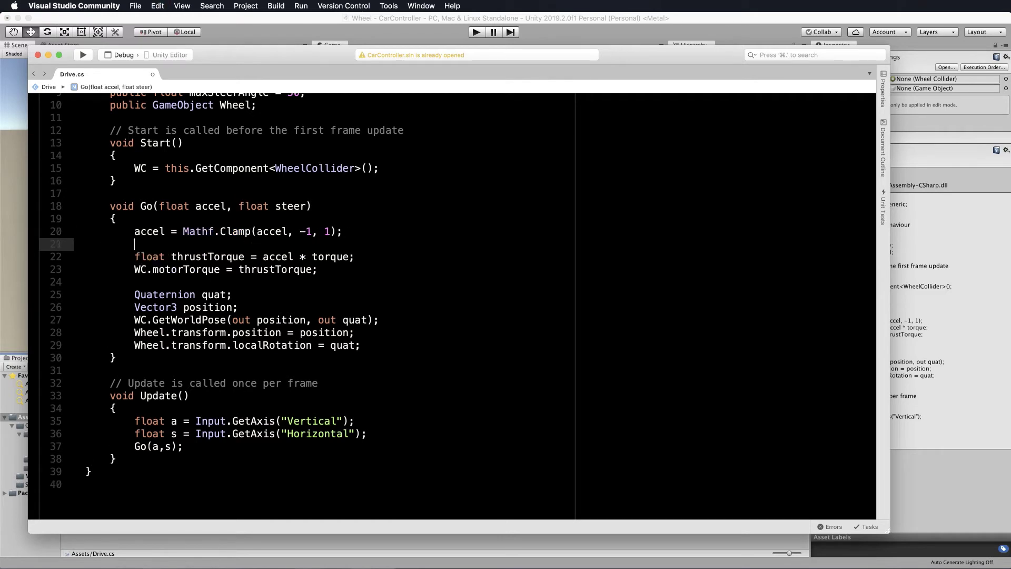
{"action": "key", "text": "super+v"}
{"action": "double_click", "coordinate": [133, 244]}
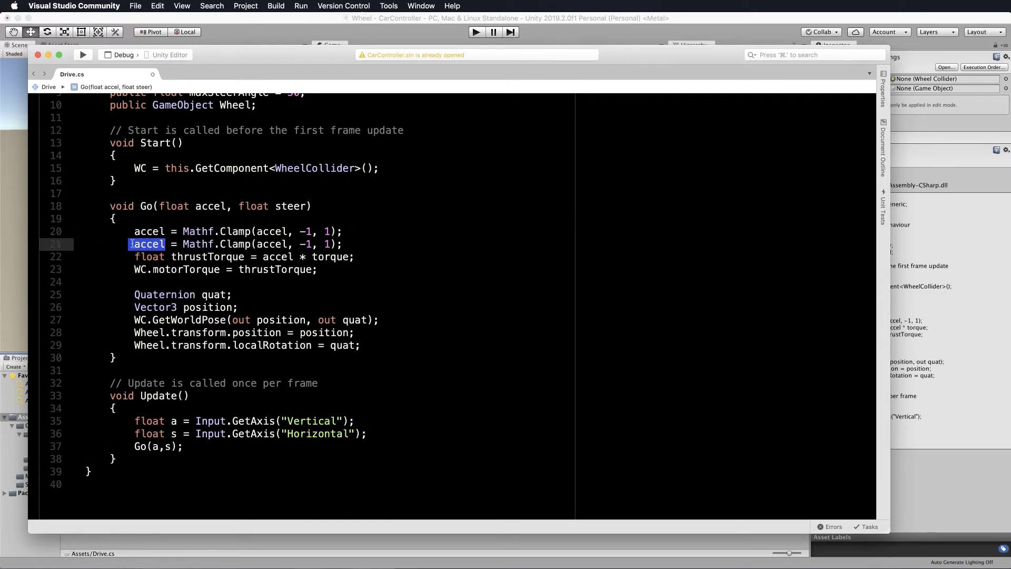
{"action": "left_click_drag", "start_coordinate": [132, 244], "coordinate": [135, 244]}
{"action": "type", "text": "sterr"}
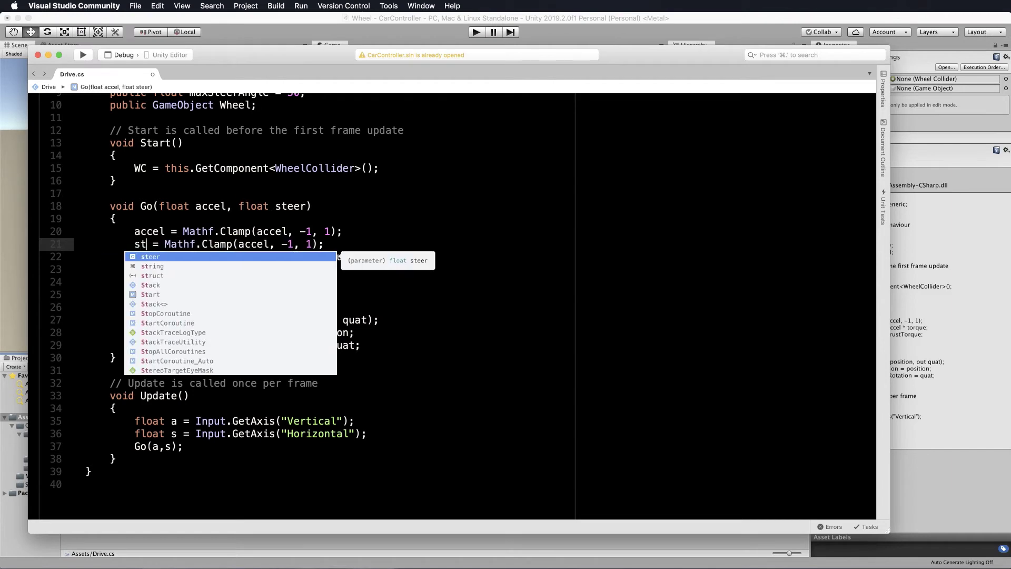
{"action": "key", "text": "BackSpace"}
{"action": "key", "text": "BackSpace"}
{"action": "type", "text": "er"}
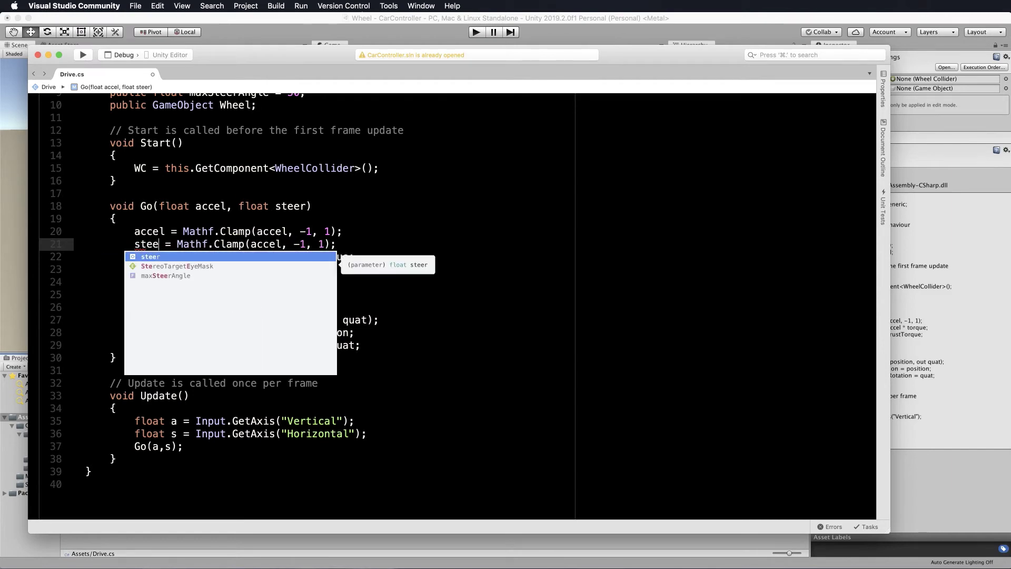
Make the new line read 'steer = Mathf.Clamp(steer, -1, 1) * maxSteerAngle;'
{"action": "scroll", "coordinate": [150, 239], "scroll_direction": "down", "scroll_amount": 2}
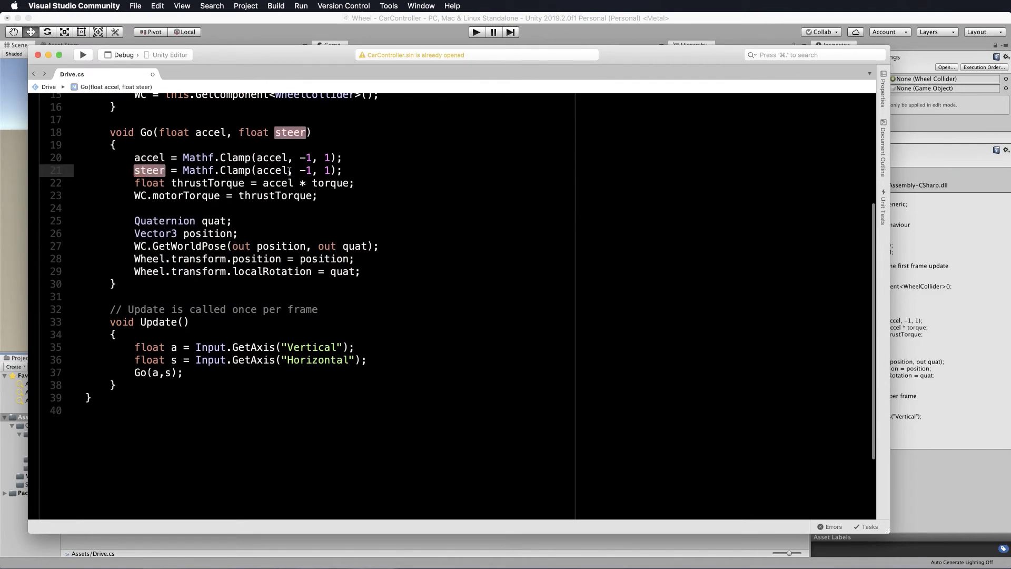
{"action": "double_click", "coordinate": [269, 170]}
{"action": "type", "text": "steer"}
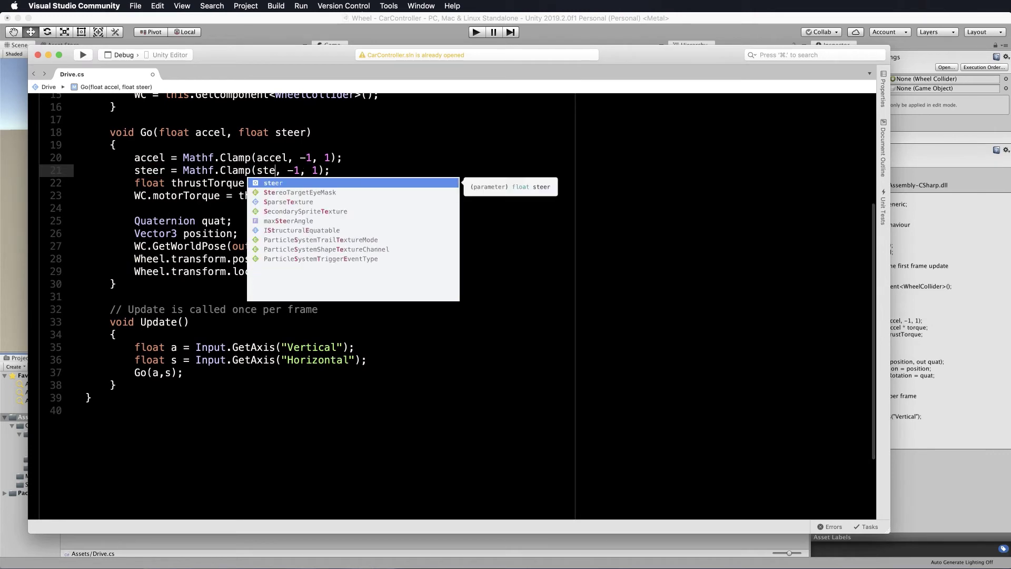
{"action": "left_click", "coordinate": [354, 168]}
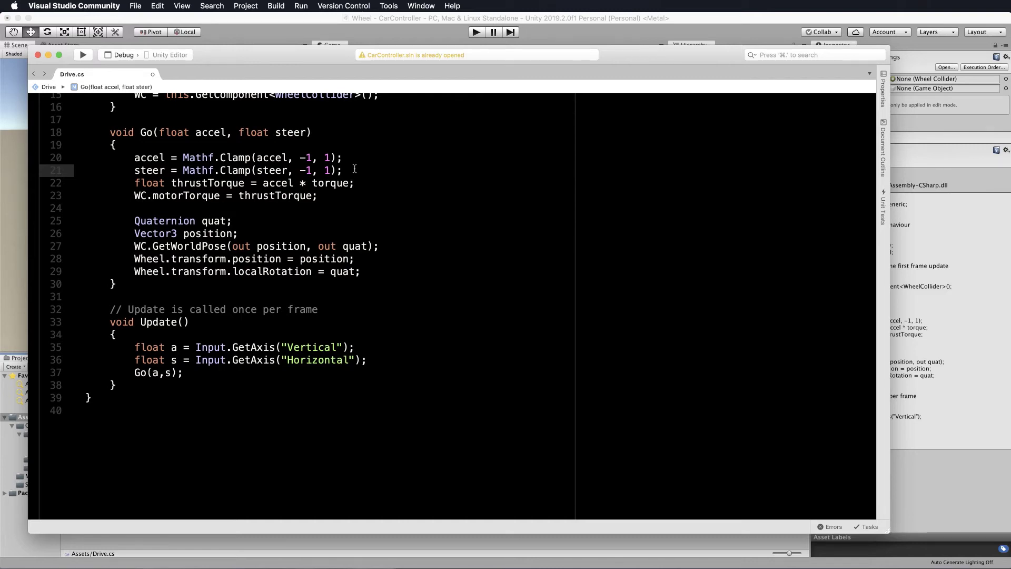
{"action": "key", "text": "Left"}
{"action": "type", "text": "* maxSteerAngle"}
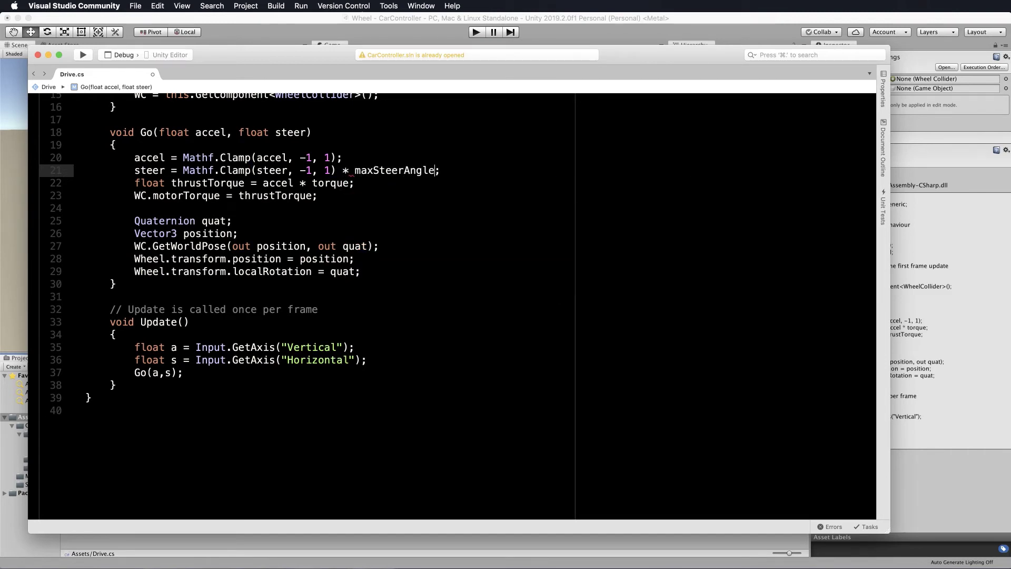
{"action": "left_click", "coordinate": [254, 272]}
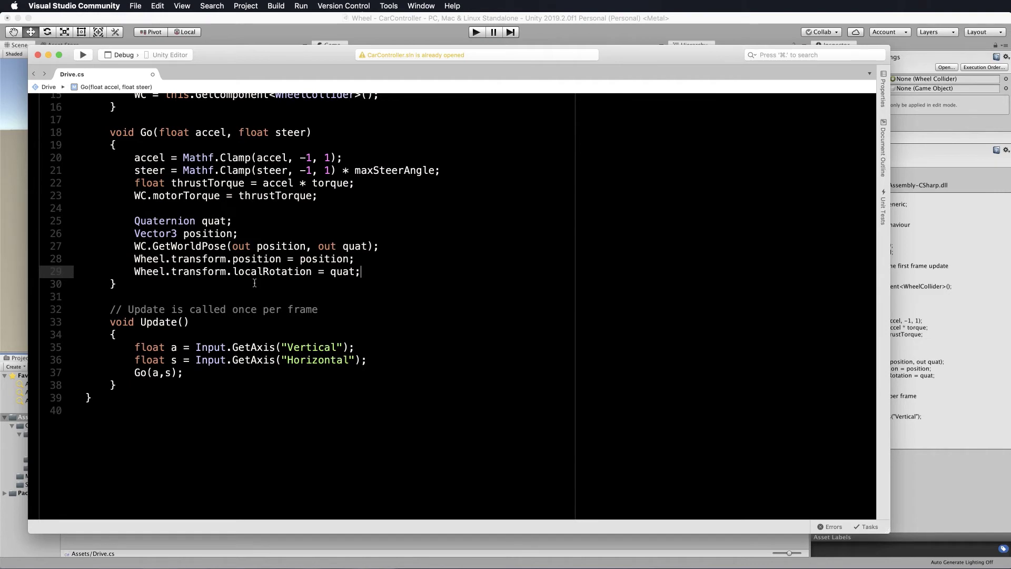
Add 'WC.steerAngle = steer;' after the motorTorque line and save Drive.cs
{"action": "double_click", "coordinate": [140, 196]}
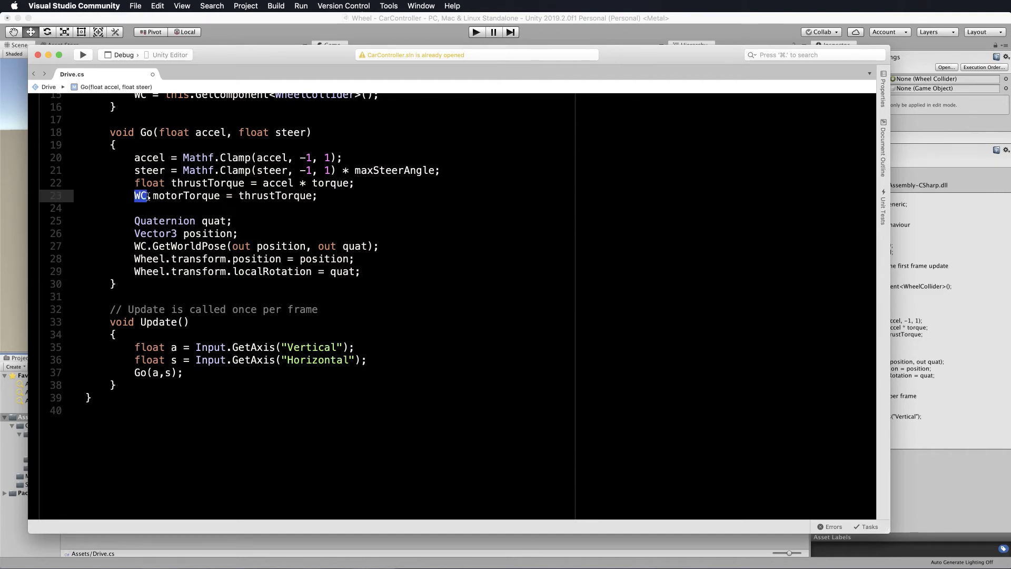
{"action": "left_click", "coordinate": [319, 196]}
{"action": "key", "text": "Return"}
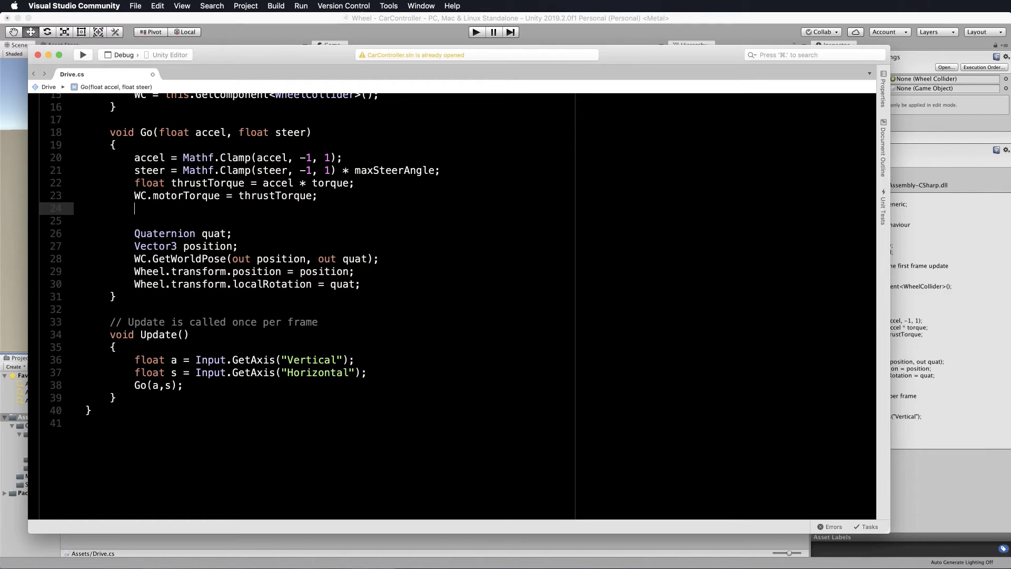
{"action": "type", "text": "W"}
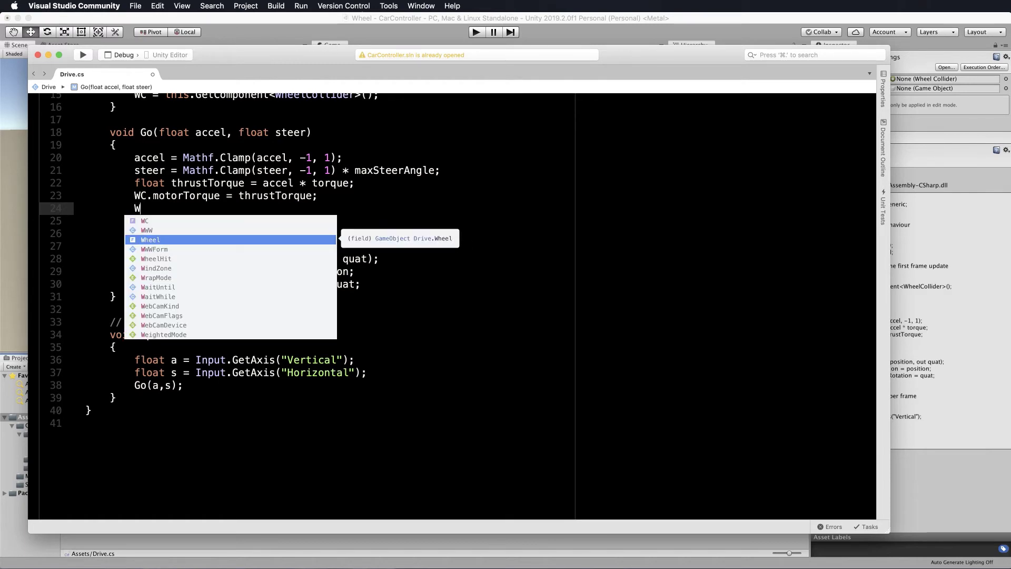
{"action": "type", "text": "C.st"}
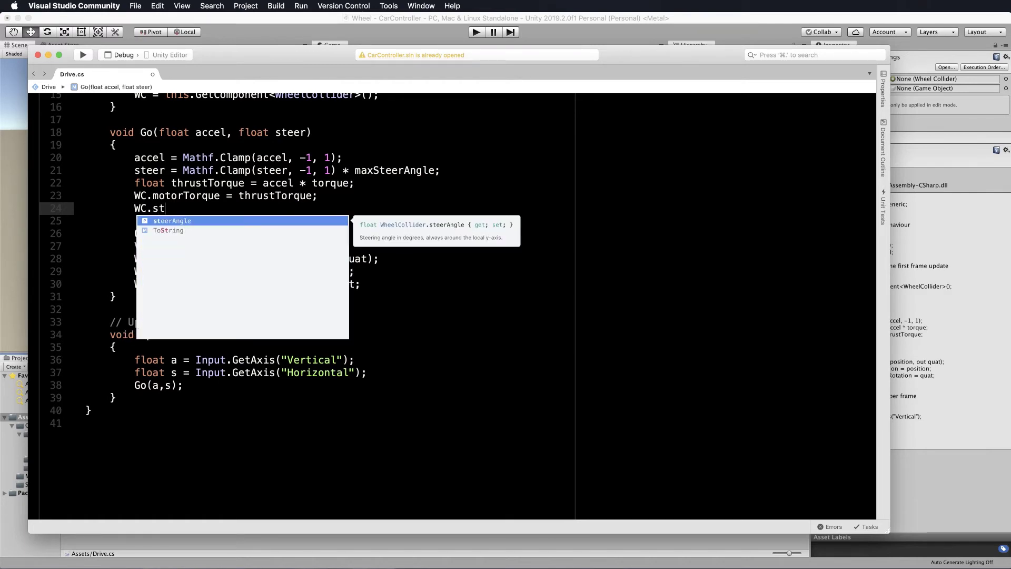
{"action": "key", "text": "Return"}
{"action": "type", "text": "= "}
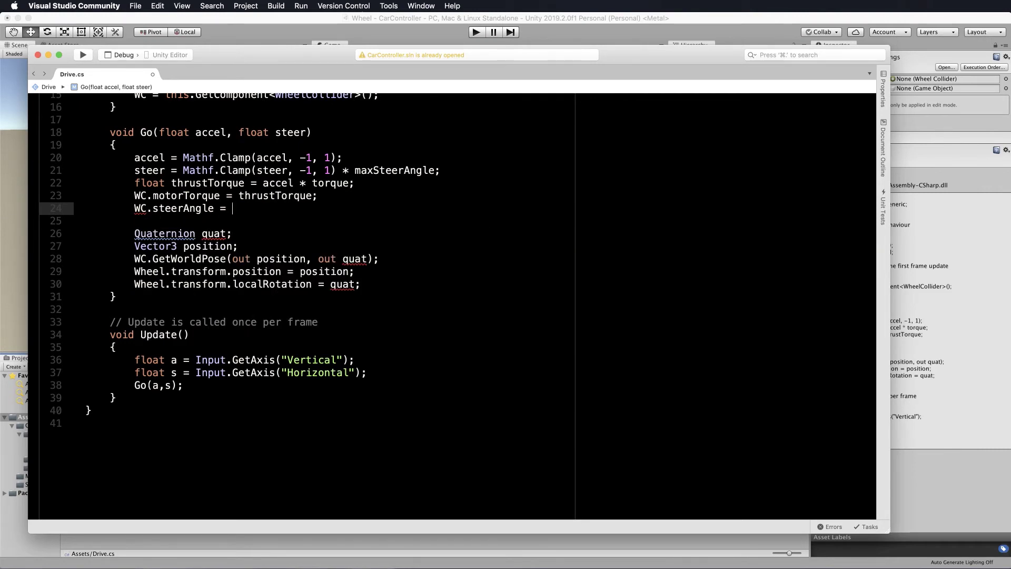
{"action": "type", "text": "steer;"}
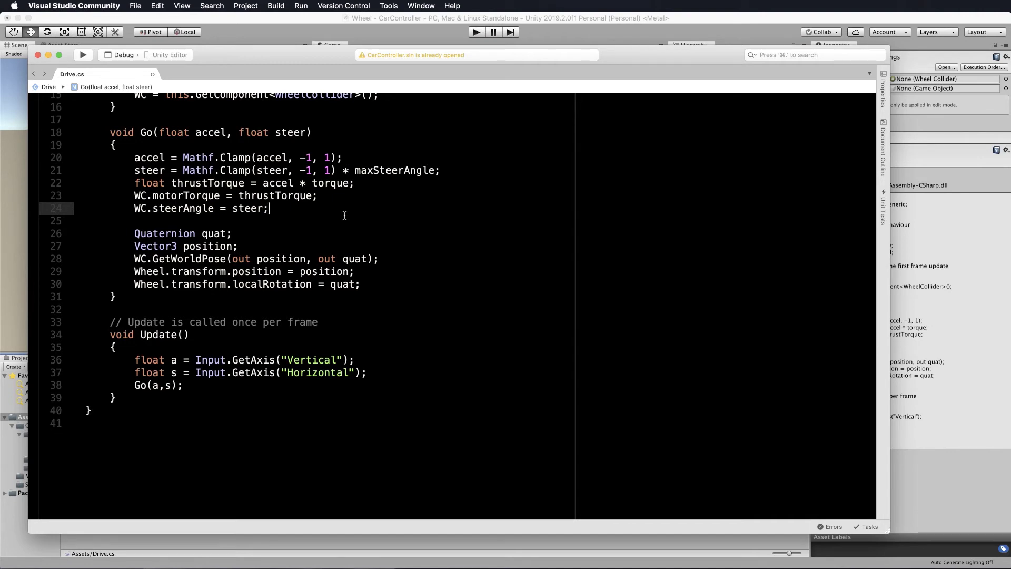
{"action": "key", "text": "super+s"}
Check the four wheel colliders' Drive scripts show Max Steer Angle 30, then enter Play mode
{"action": "left_click", "coordinate": [722, 21]}
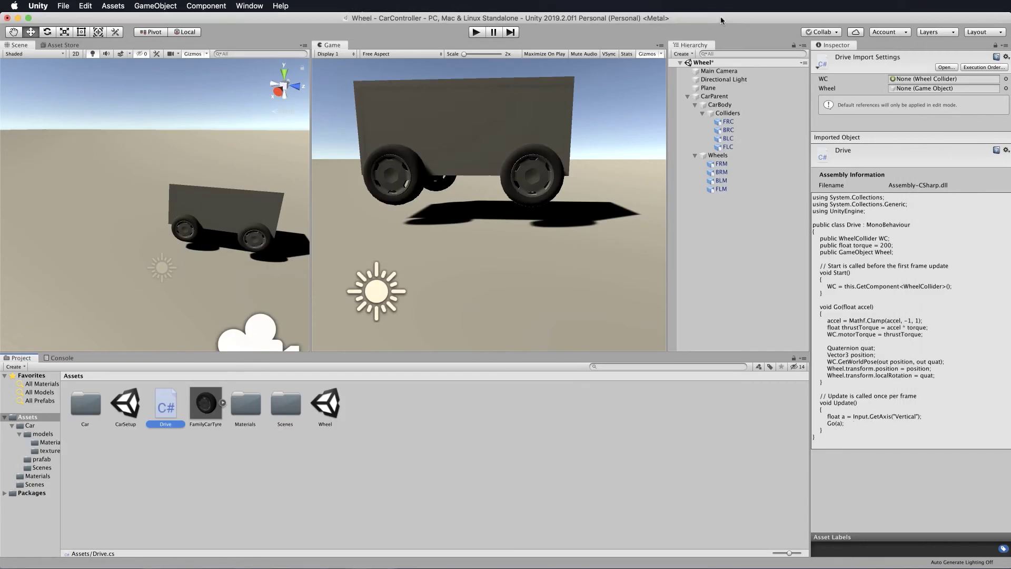
{"action": "left_click", "coordinate": [728, 148], "text": "shift"}
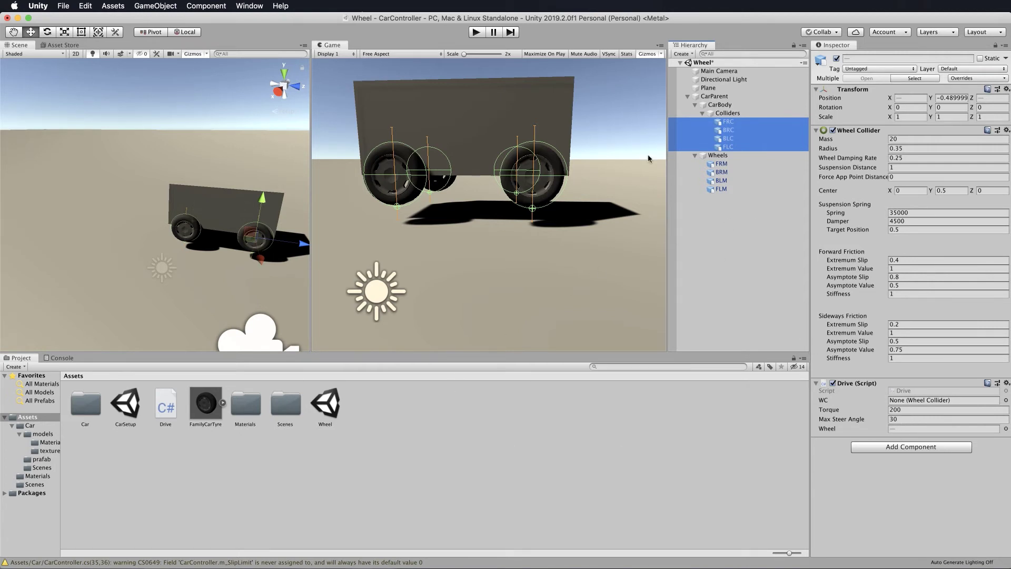
{"action": "left_click", "coordinate": [757, 279]}
{"action": "left_click", "coordinate": [479, 33]}
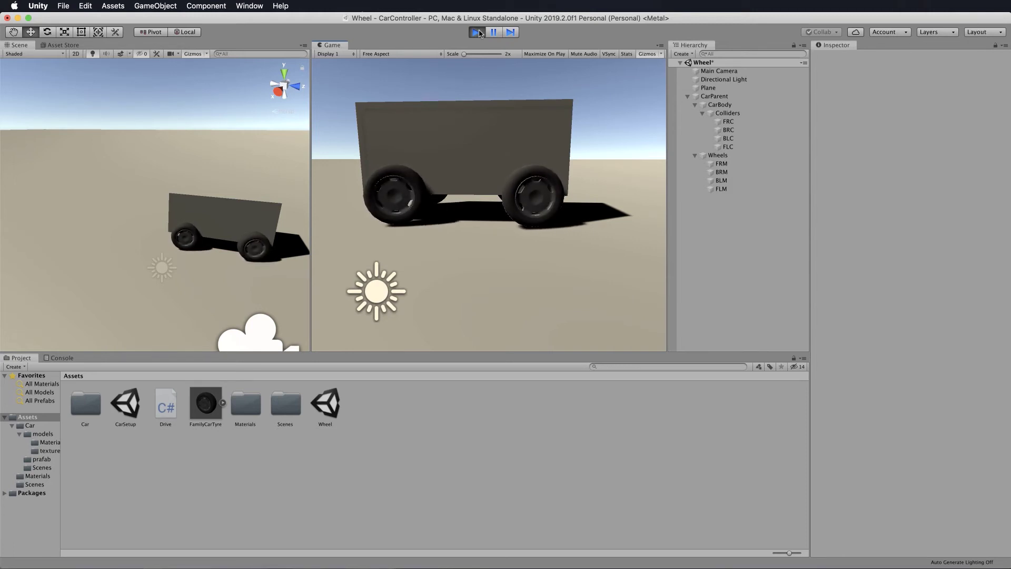
Raise the Directional Light's X rotation to 106.13 while viewing the car from several angles
{"action": "left_click_drag", "start_coordinate": [265, 162], "coordinate": [69, 125], "text": "alt"}
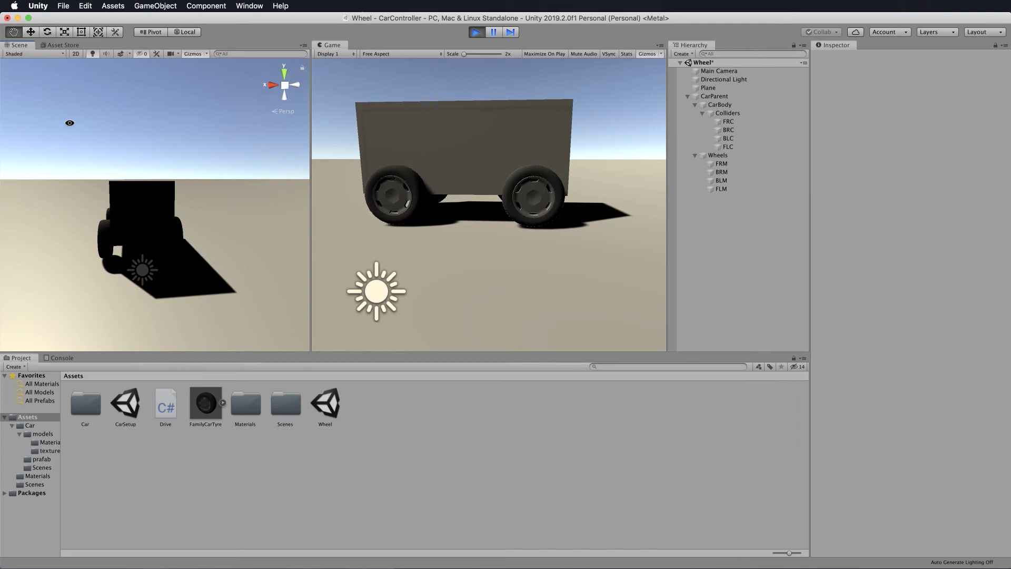
{"action": "left_click", "coordinate": [717, 80]}
{"action": "left_click_drag", "start_coordinate": [892, 100], "coordinate": [932, 100]}
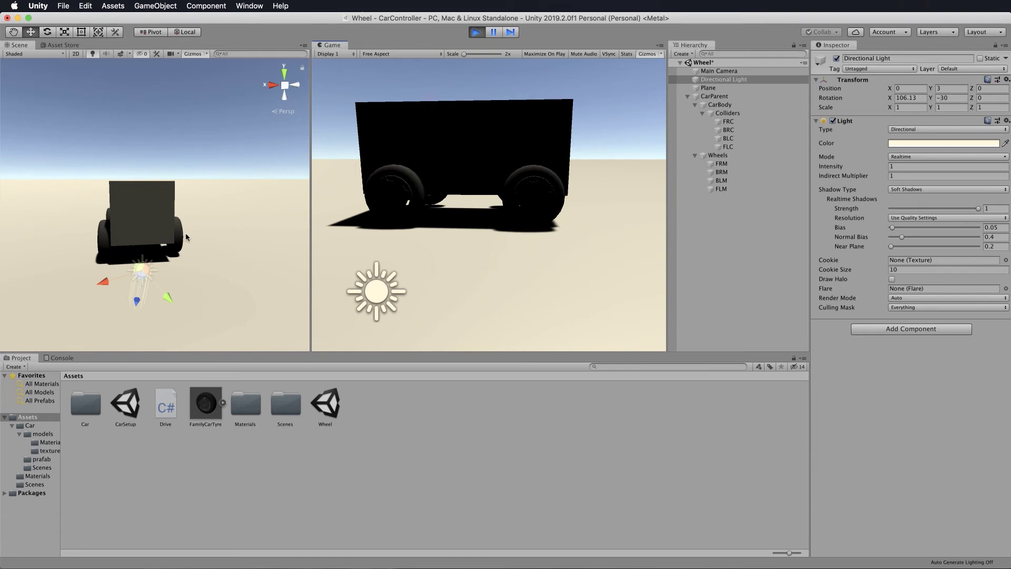
{"action": "left_click_drag", "start_coordinate": [226, 244], "coordinate": [124, 236], "text": "alt"}
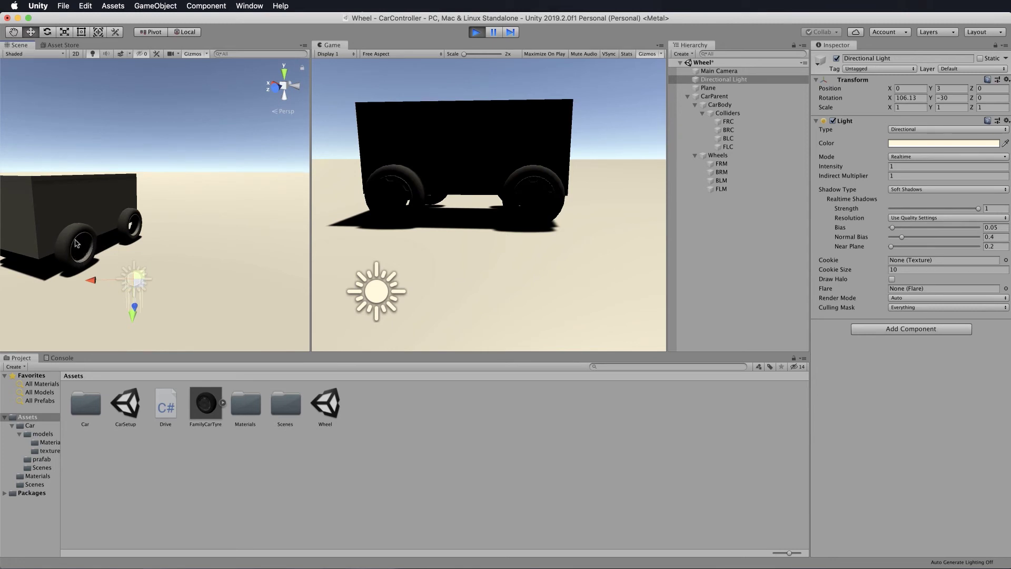
{"action": "left_click_drag", "start_coordinate": [94, 249], "coordinate": [291, 240], "text": "alt"}
Inspect the FRM and FLM wheels from both sides of the car, then exit Play mode
{"action": "left_click", "coordinate": [155, 254]}
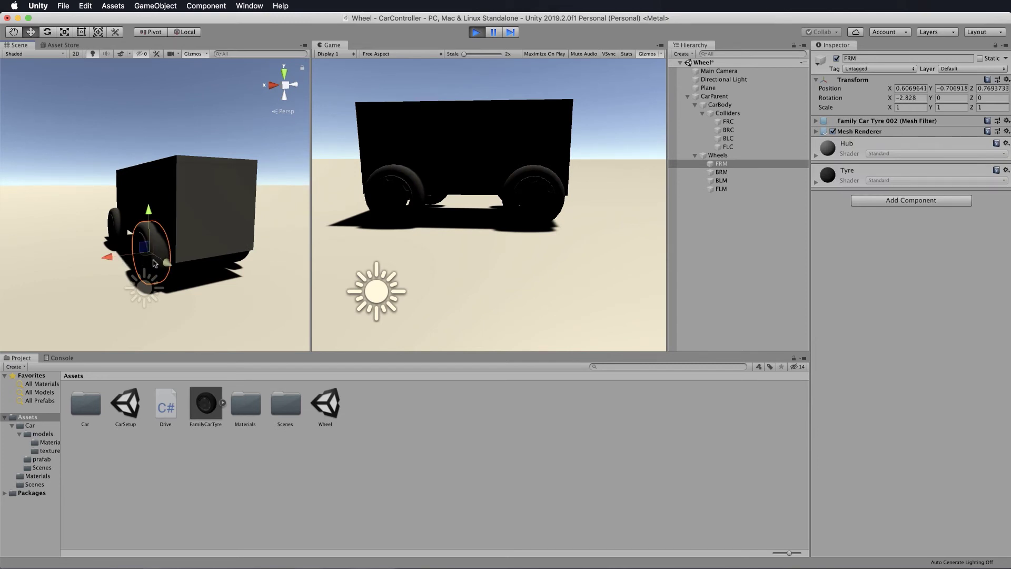
{"action": "left_click_drag", "start_coordinate": [238, 267], "coordinate": [142, 245], "text": "alt"}
{"action": "left_click", "coordinate": [141, 246]}
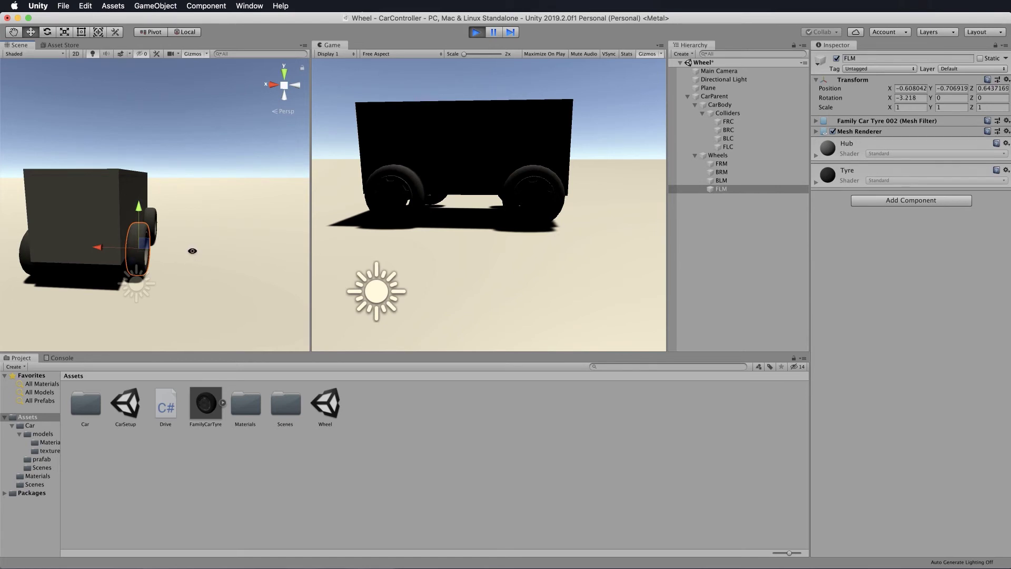
{"action": "left_click_drag", "start_coordinate": [192, 250], "coordinate": [81, 241], "text": "alt"}
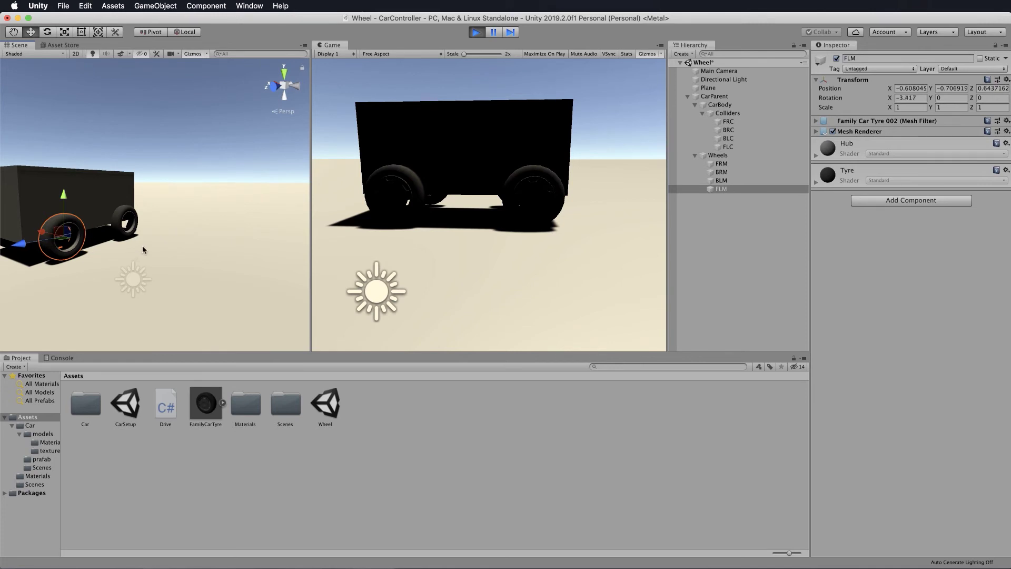
{"action": "left_click_drag", "start_coordinate": [149, 249], "coordinate": [206, 250], "text": "alt"}
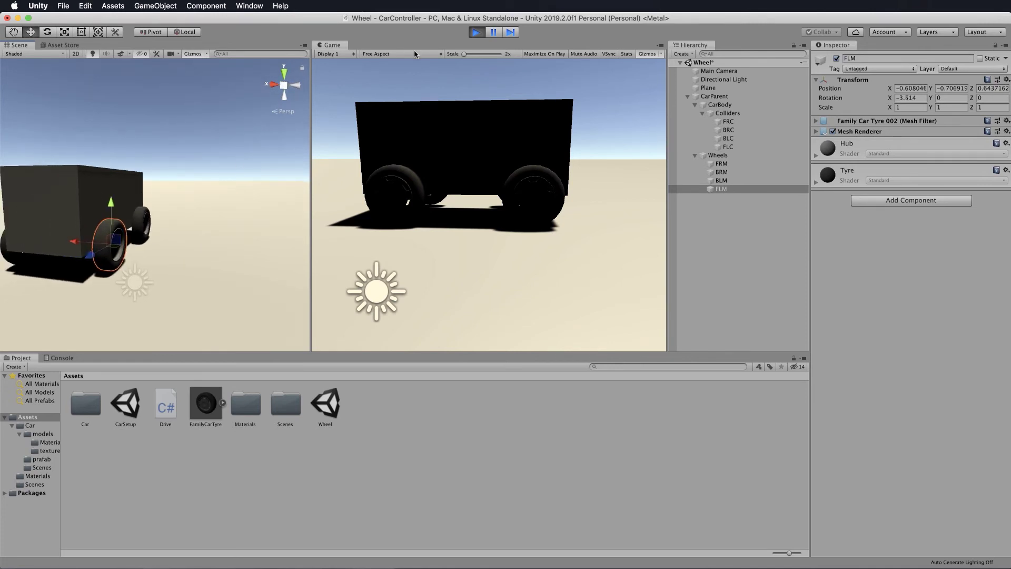
{"action": "left_click", "coordinate": [477, 33]}
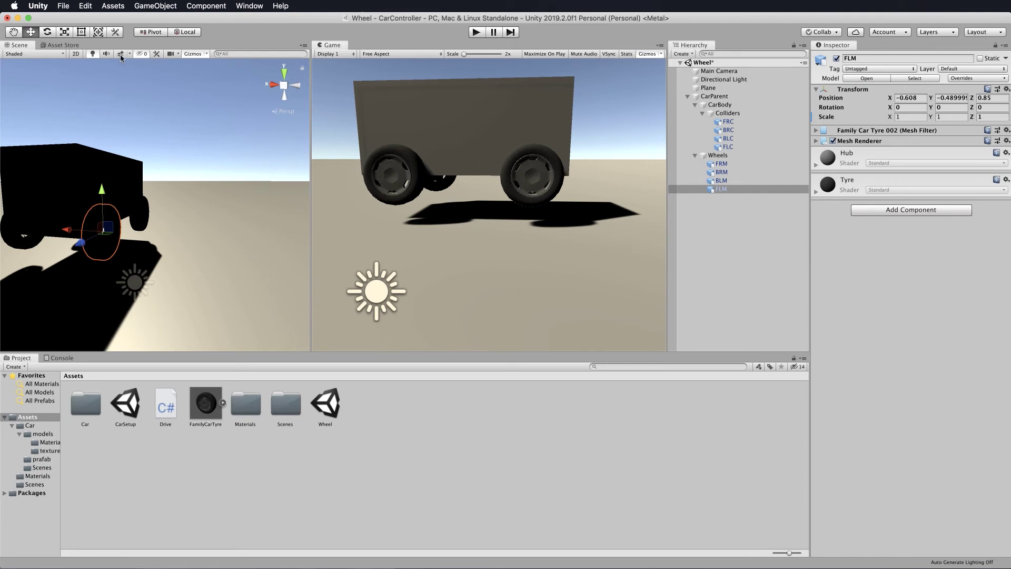
Turn off Scene view lighting for a flat grey view of the car
{"action": "left_click", "coordinate": [93, 54]}
{"action": "left_click_drag", "start_coordinate": [179, 178], "coordinate": [168, 158], "text": "alt"}
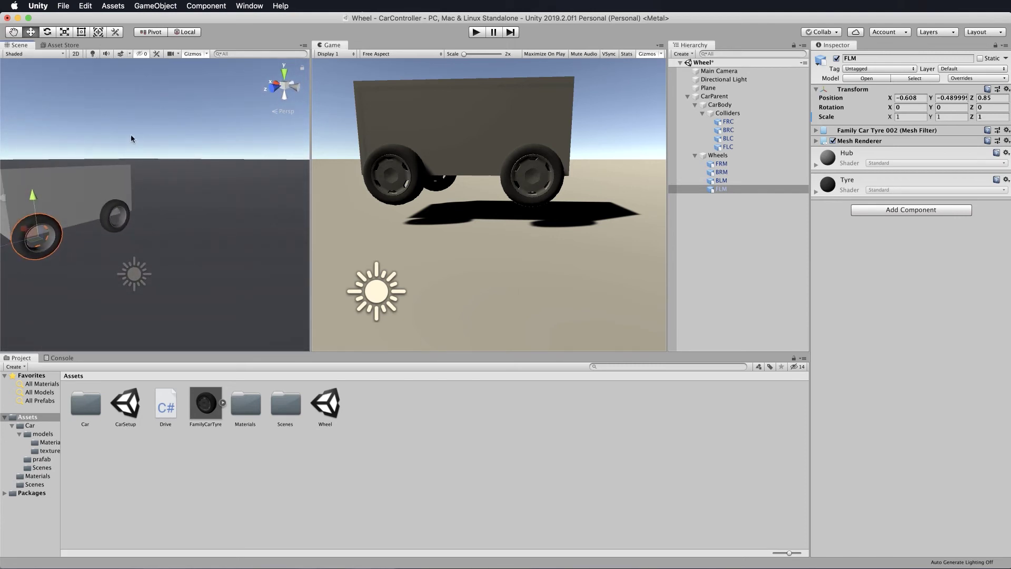
{"action": "middle_click_drag", "start_coordinate": [131, 138], "coordinate": [194, 136]}
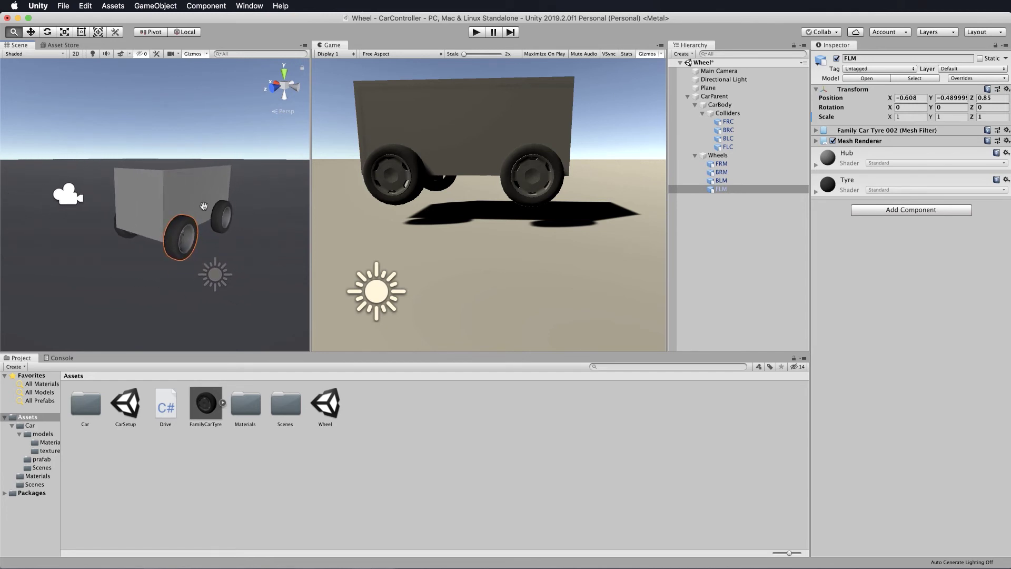
Rotate the FLM wheel to Y rotation -180 and run the scene in Play mode
{"action": "left_click", "coordinate": [722, 189]}
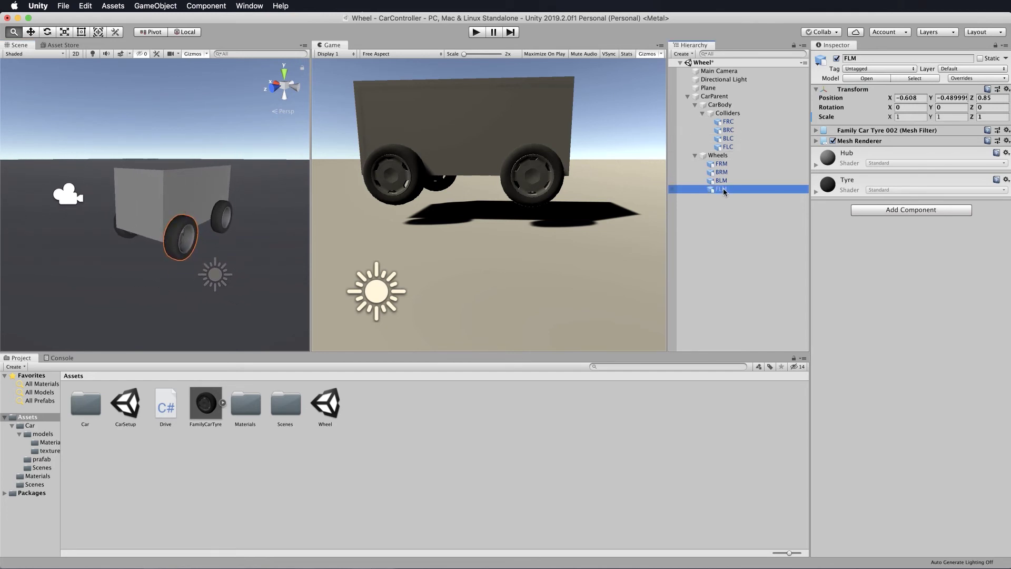
{"action": "key", "text": "e"}
{"action": "left_click_drag", "start_coordinate": [157, 255], "coordinate": [334, 244]}
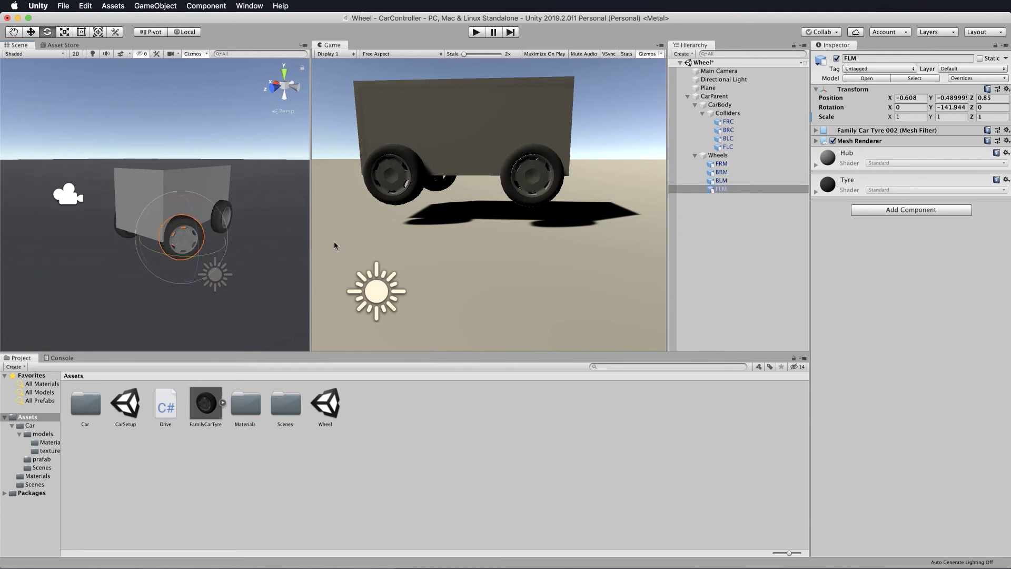
{"action": "left_click_drag", "start_coordinate": [192, 262], "coordinate": [230, 257]}
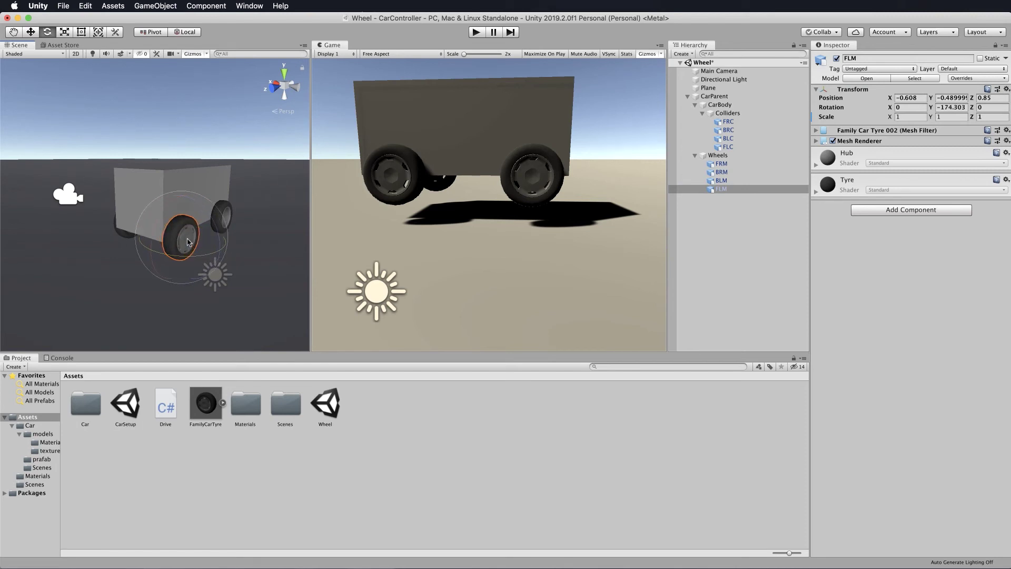
{"action": "left_click", "coordinate": [965, 108]}
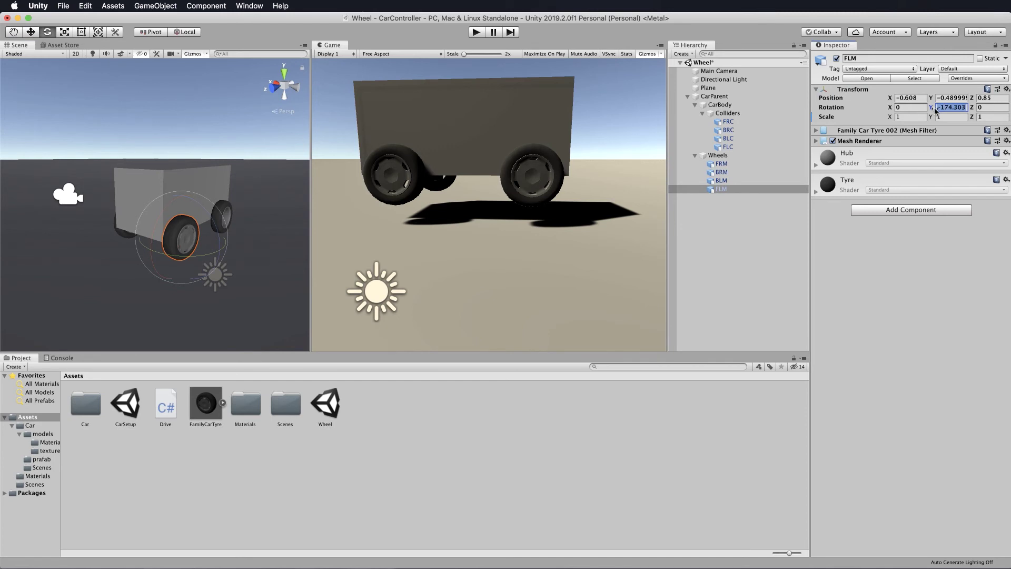
{"action": "type", "text": "-180"}
{"action": "left_click", "coordinate": [324, 29]}
{"action": "left_click", "coordinate": [477, 33]}
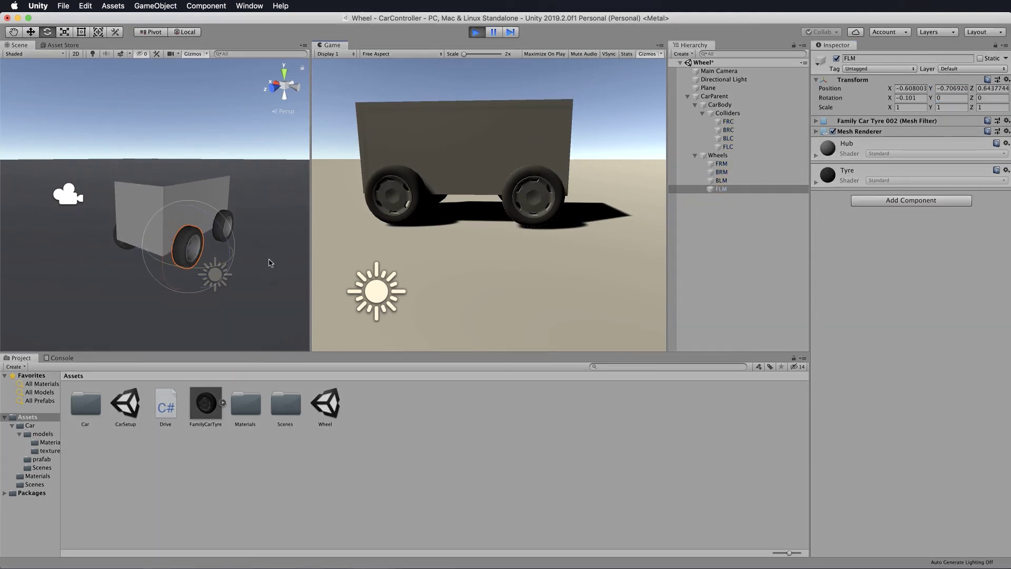
{"action": "left_click_drag", "start_coordinate": [273, 275], "coordinate": [270, 247], "text": "alt"}
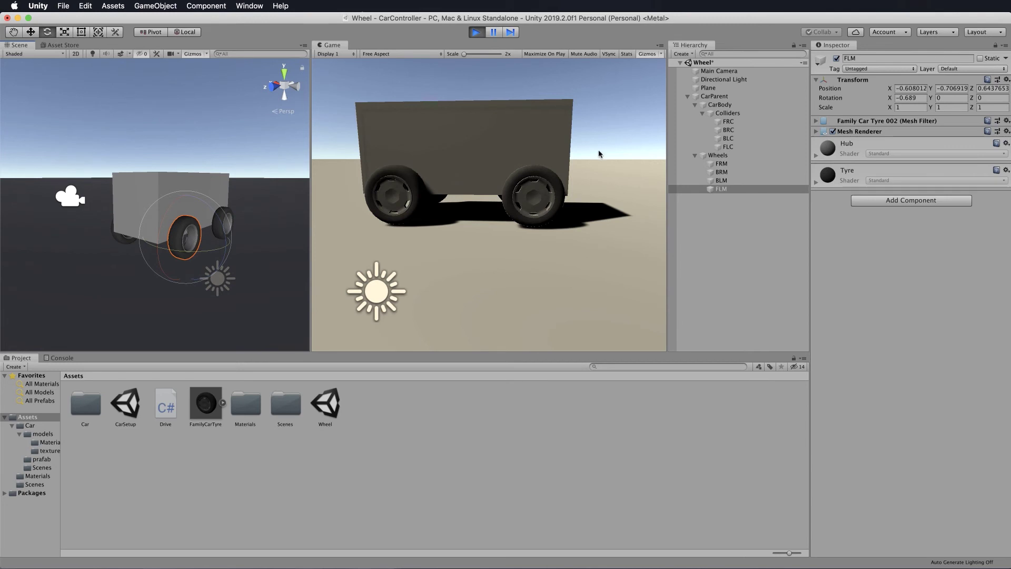
{"action": "left_click", "coordinate": [730, 151]}
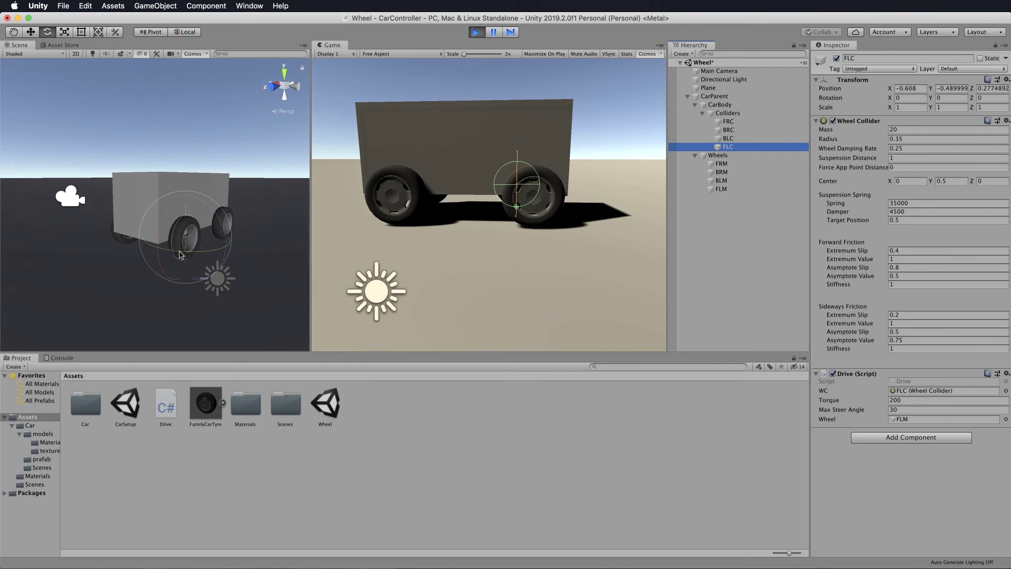
{"action": "left_click", "coordinate": [235, 245]}
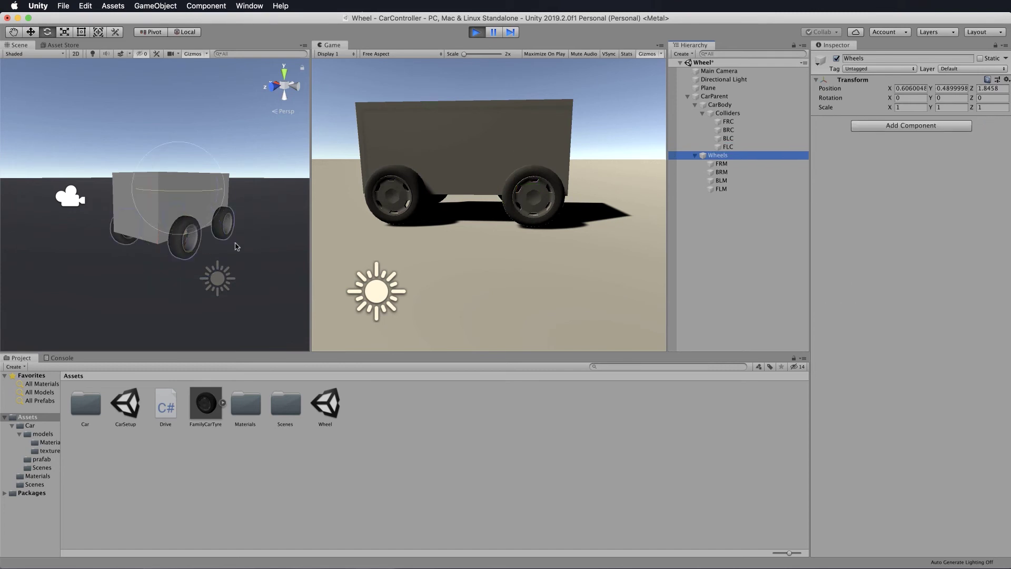
{"action": "left_click", "coordinate": [476, 287]}
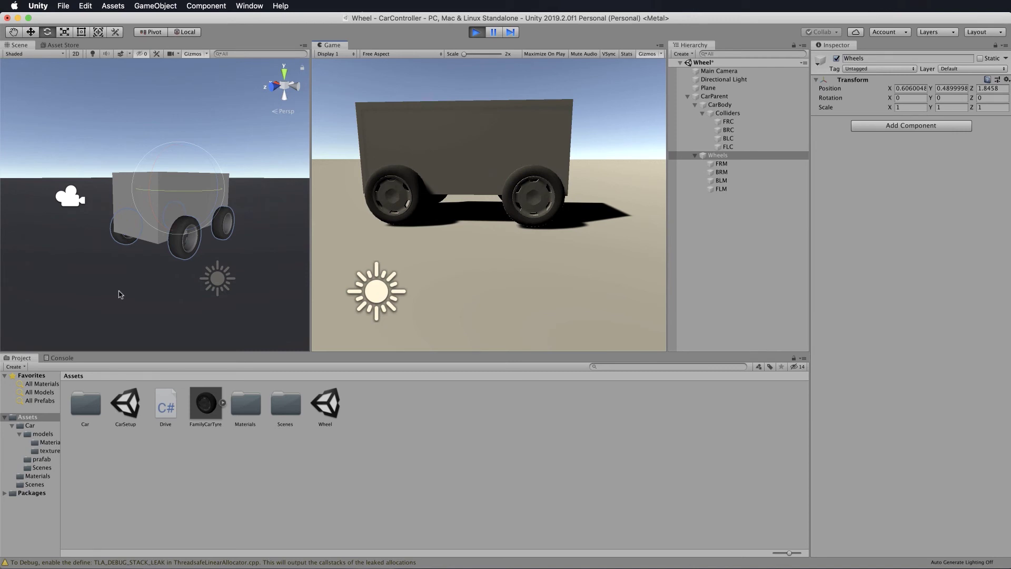
{"action": "left_click_drag", "start_coordinate": [120, 293], "coordinate": [168, 253], "text": "alt"}
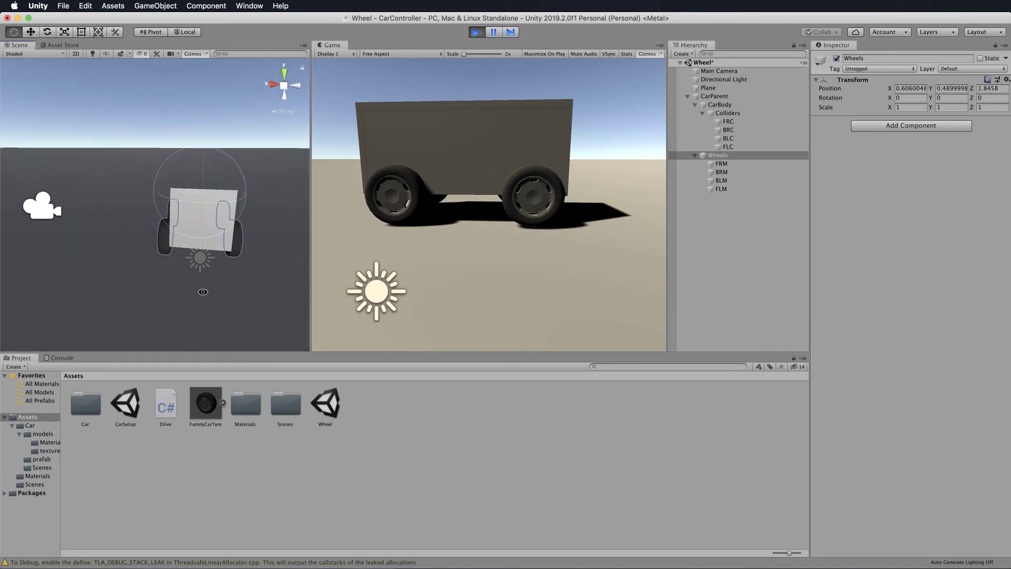
{"action": "left_click", "coordinate": [163, 248]}
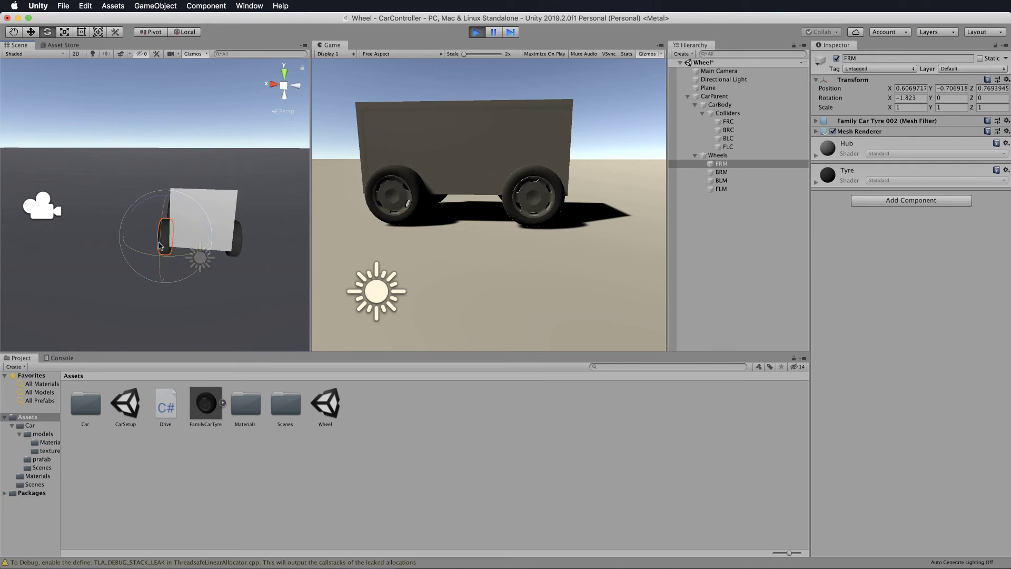
{"action": "left_click_drag", "start_coordinate": [262, 253], "coordinate": [172, 256], "text": "alt"}
{"action": "left_click_drag", "start_coordinate": [259, 258], "coordinate": [200, 262], "text": "alt"}
{"action": "left_click_drag", "start_coordinate": [175, 245], "coordinate": [154, 215], "text": "alt"}
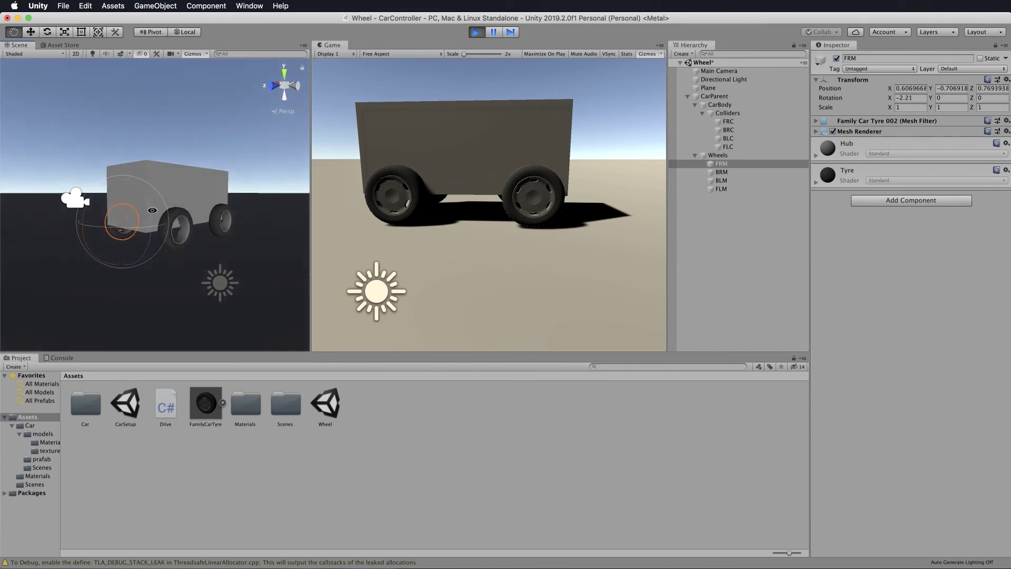
{"action": "key", "text": "e"}
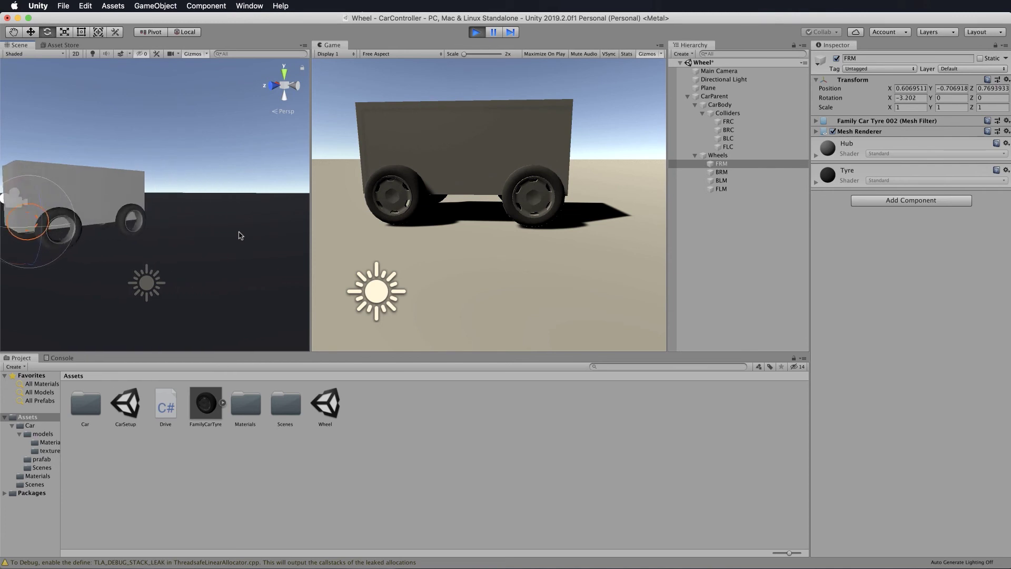
Test-drive the car with D, A, W and S, steering both ways and reversing, then stop
{"action": "left_click", "coordinate": [471, 246]}
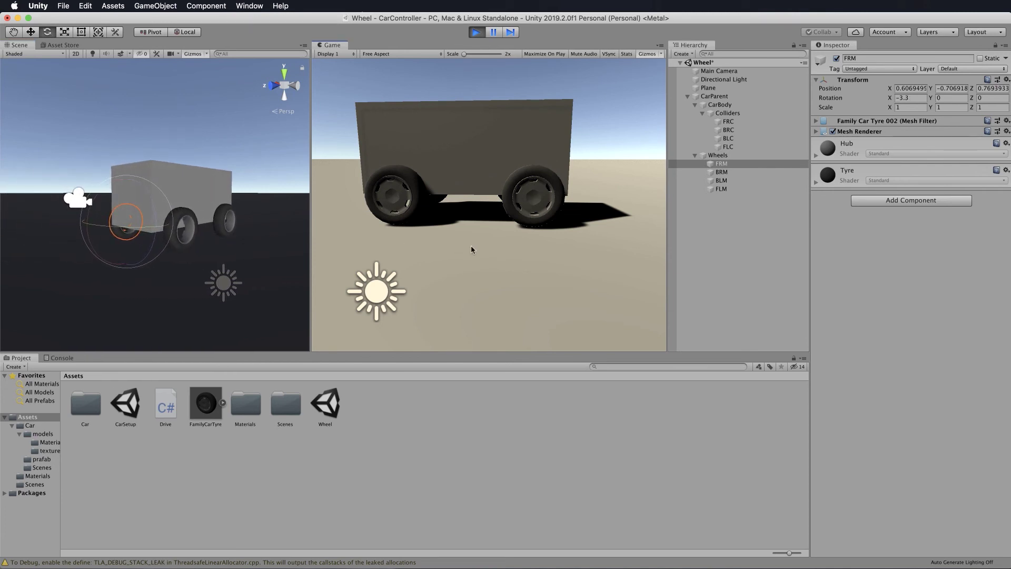
{"action": "key", "text": "d"}
{"action": "key", "text": "a"}
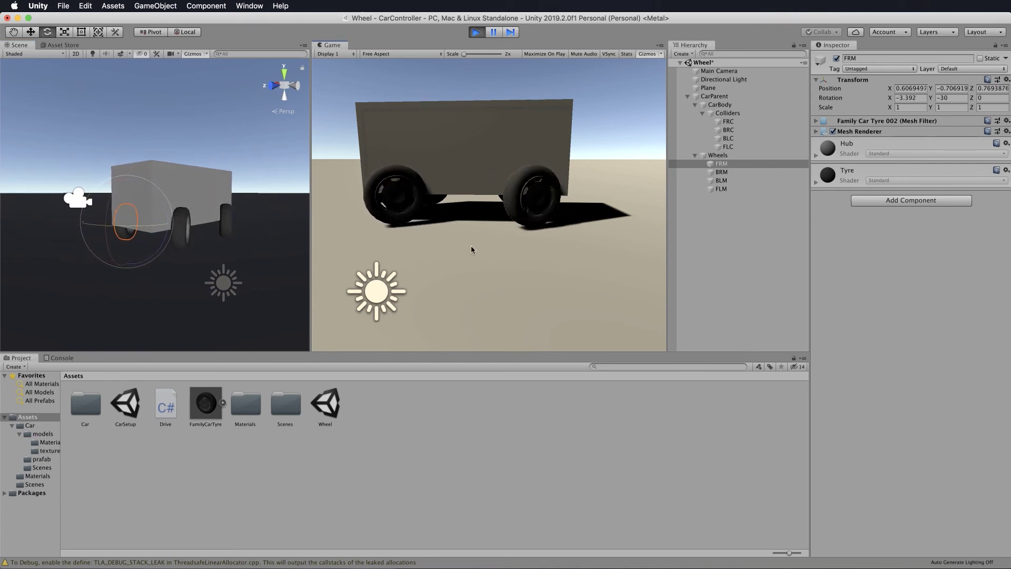
{"action": "key", "text": "w"}
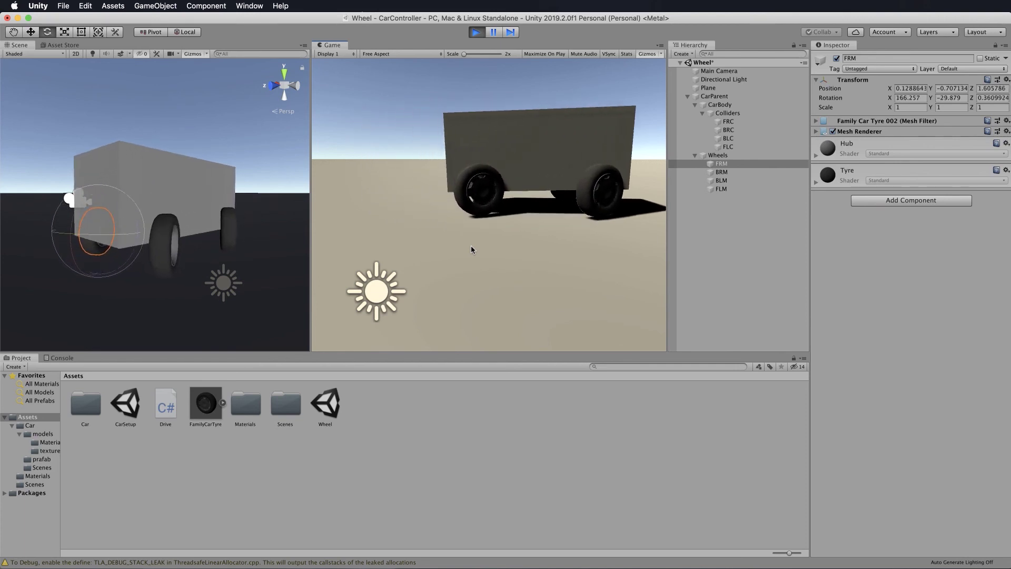
{"action": "key", "text": "s"}
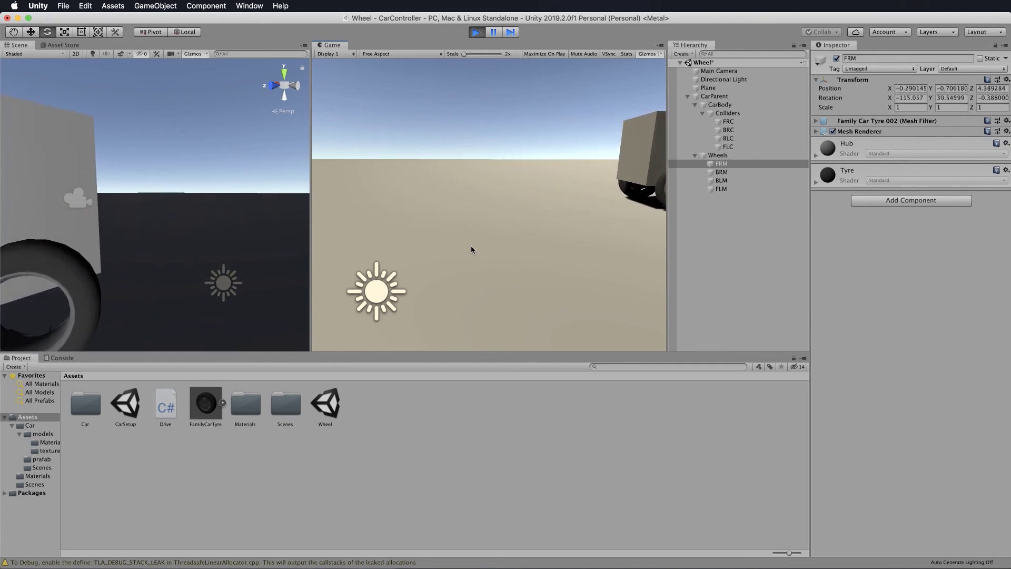
{"action": "key", "text": "a"}
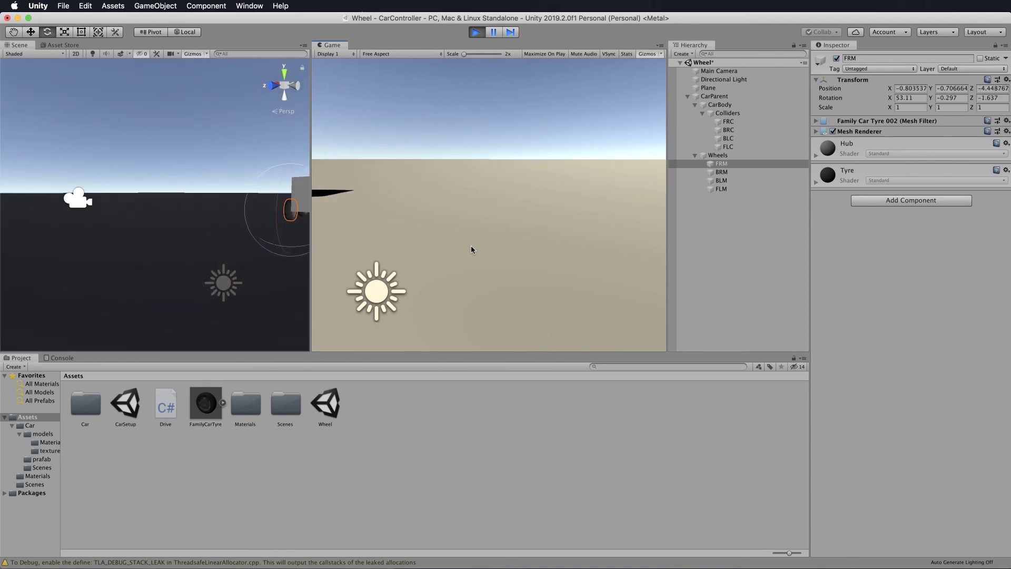
{"action": "key", "text": "w"}
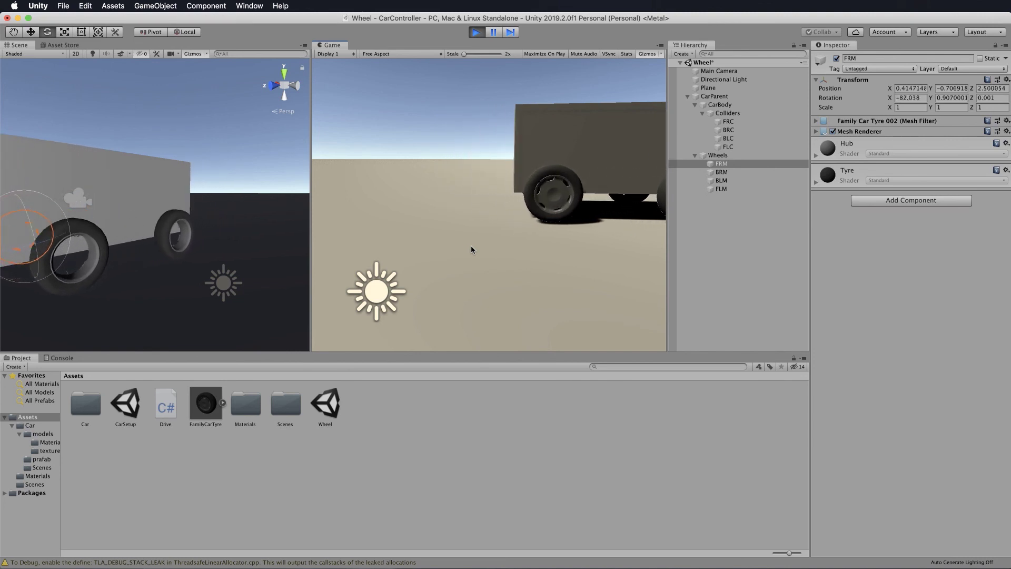
{"action": "left_click", "coordinate": [476, 32]}
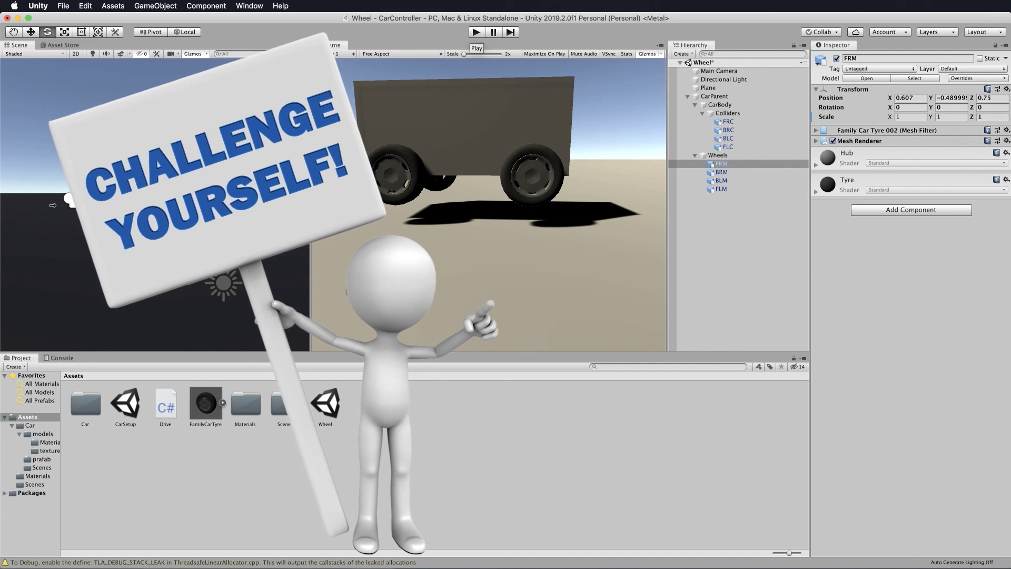
Select the Drive script in Assets to preview its source code in the Inspector
{"action": "left_click", "coordinate": [166, 412]}
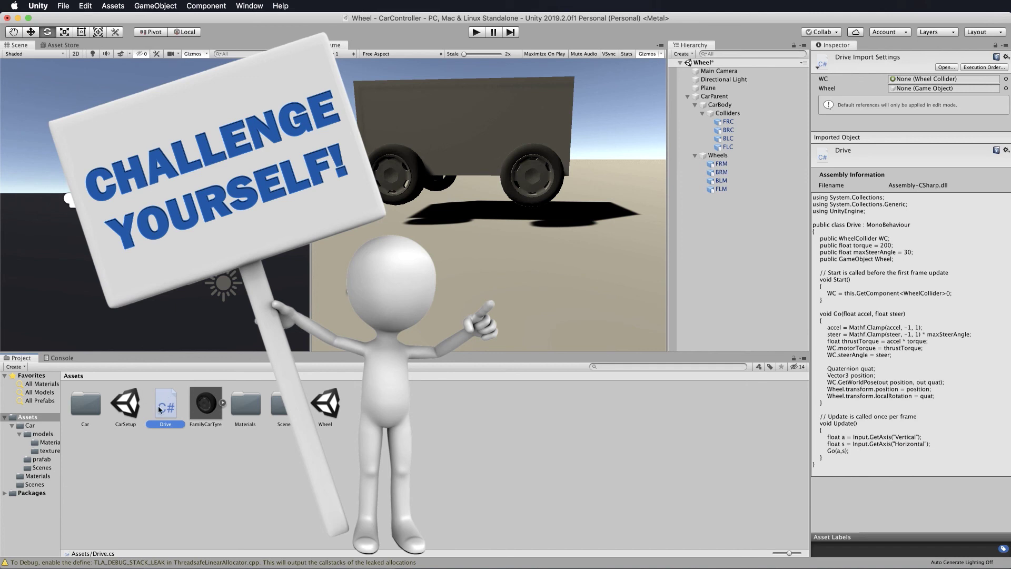